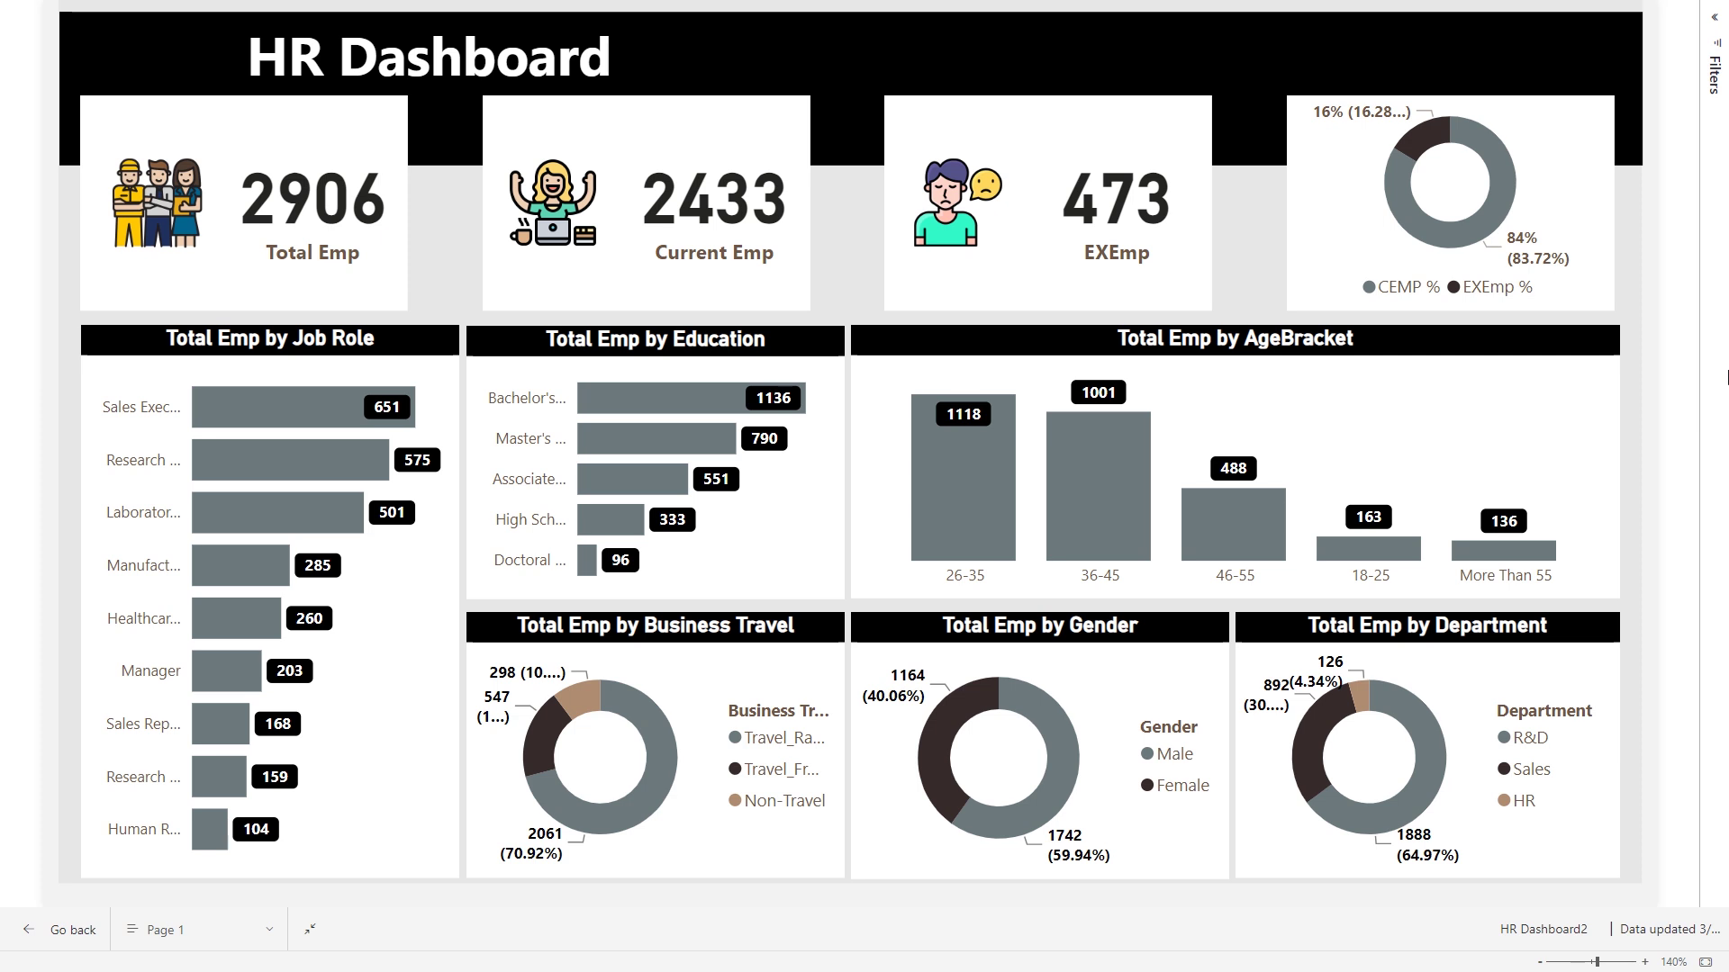
# Inspect the existing HR dashboard, viewing the Job Role chart full screen and returning
pyautogui.press('Tab')
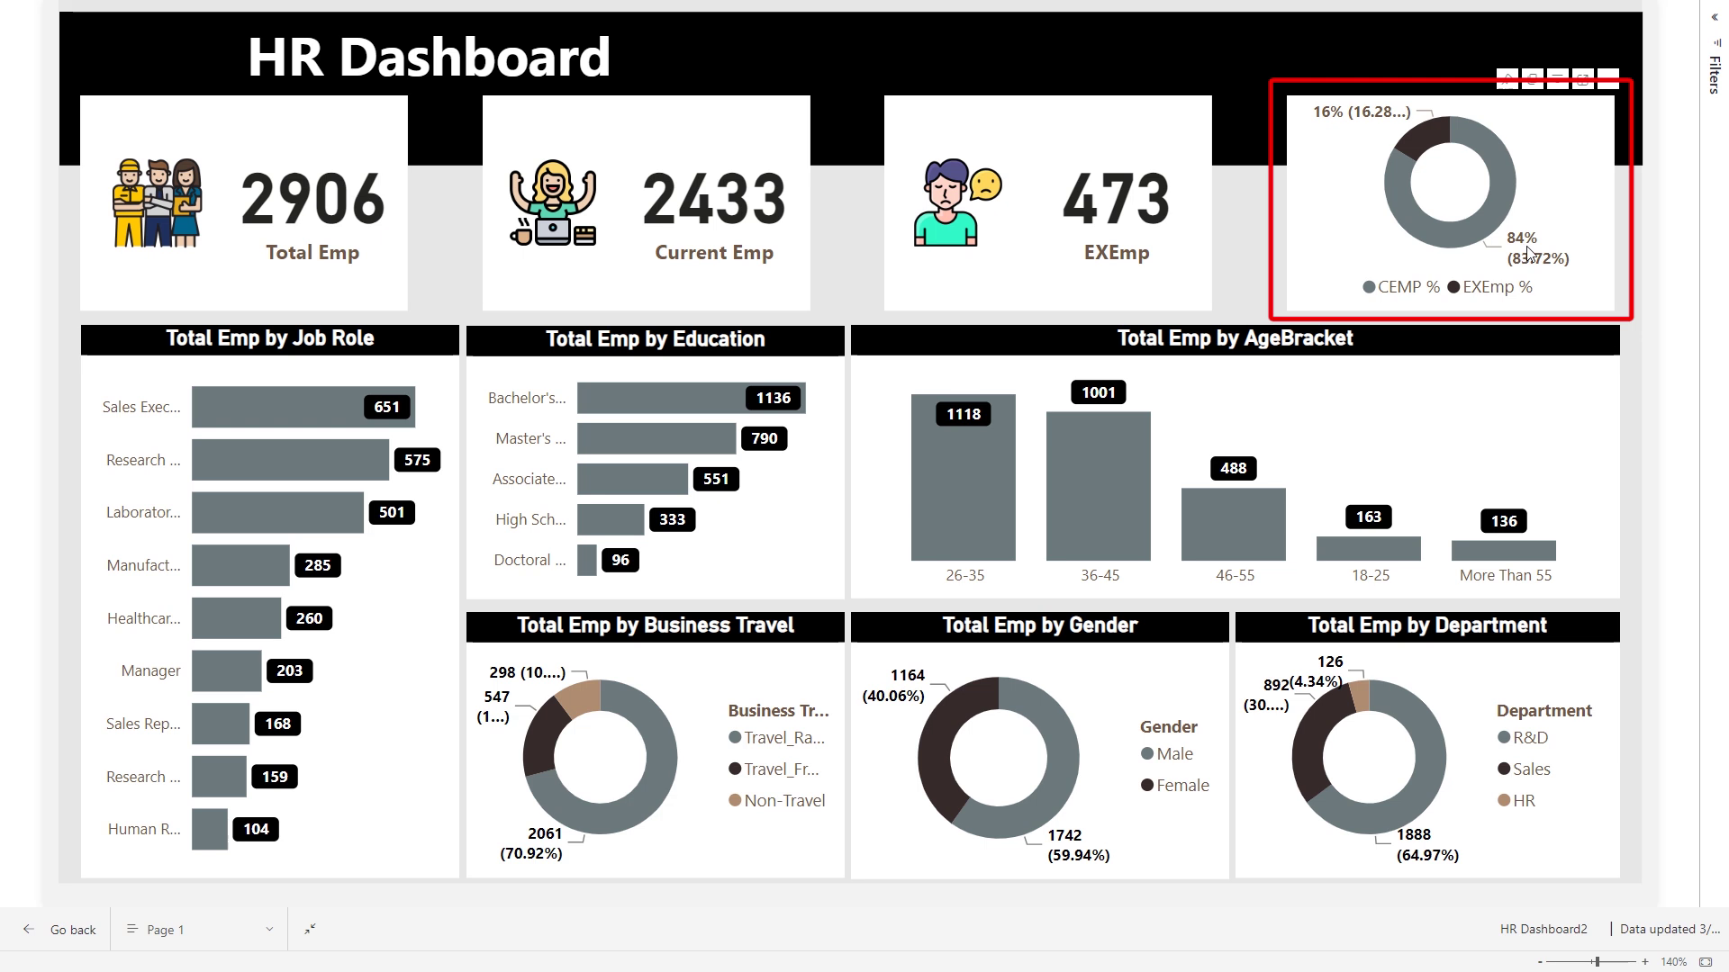
pyautogui.moveTo(1517, 257)
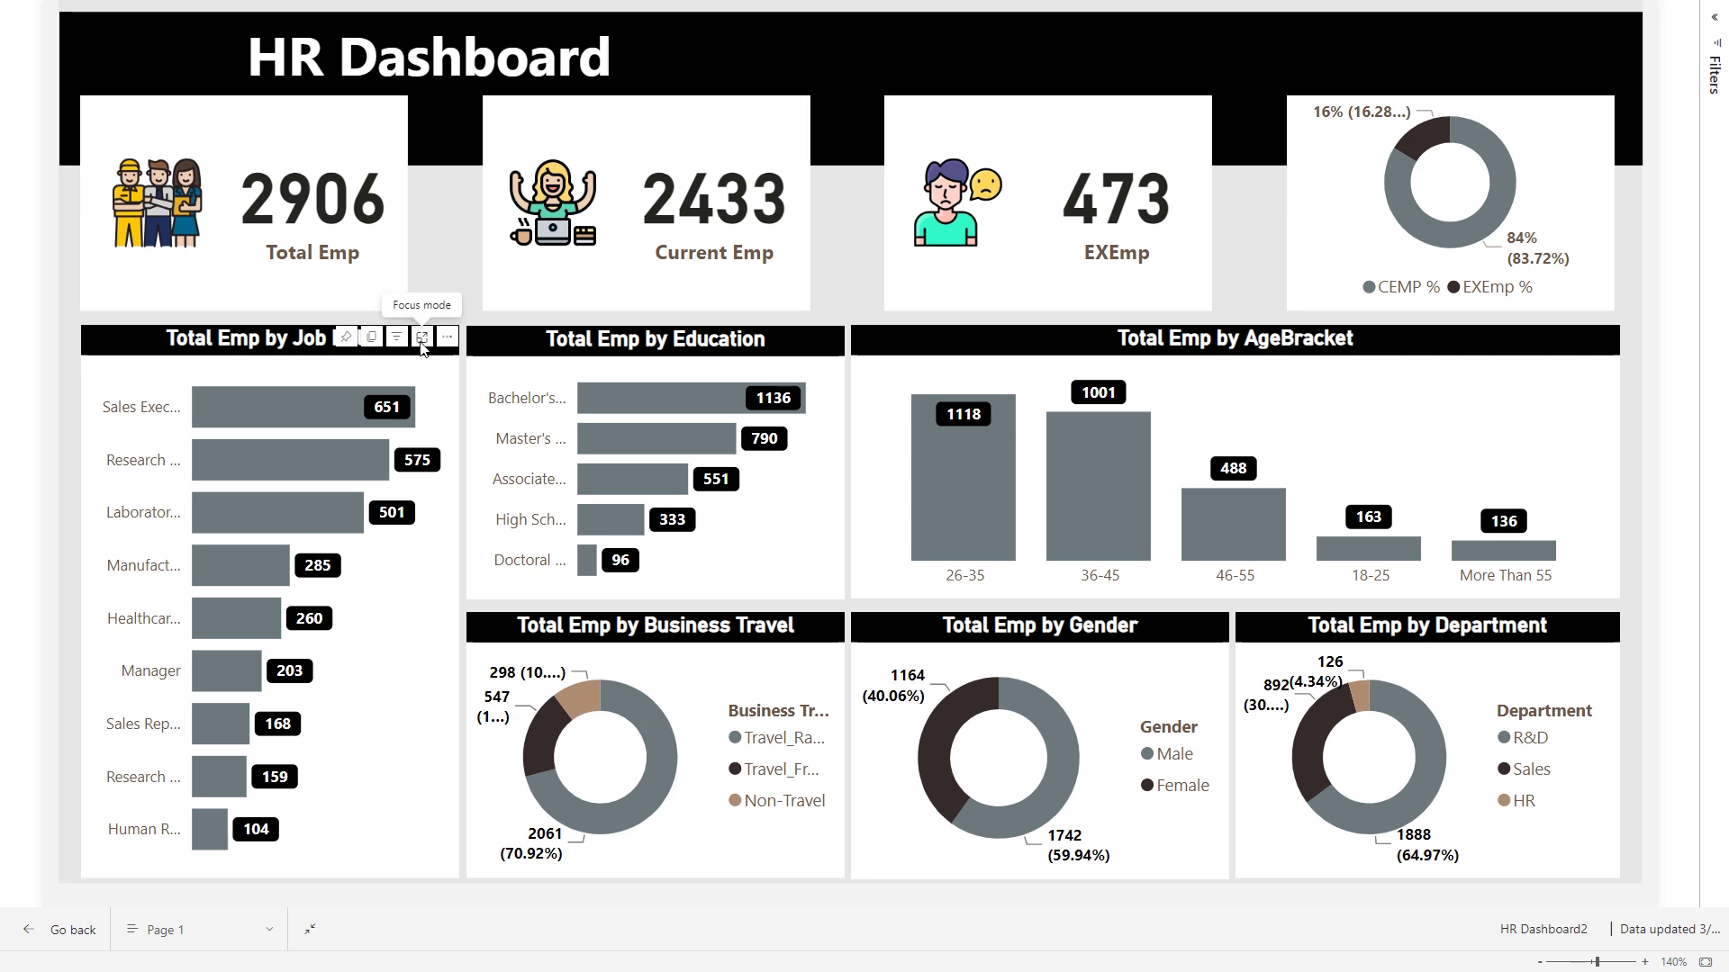
pyautogui.click(421, 337)
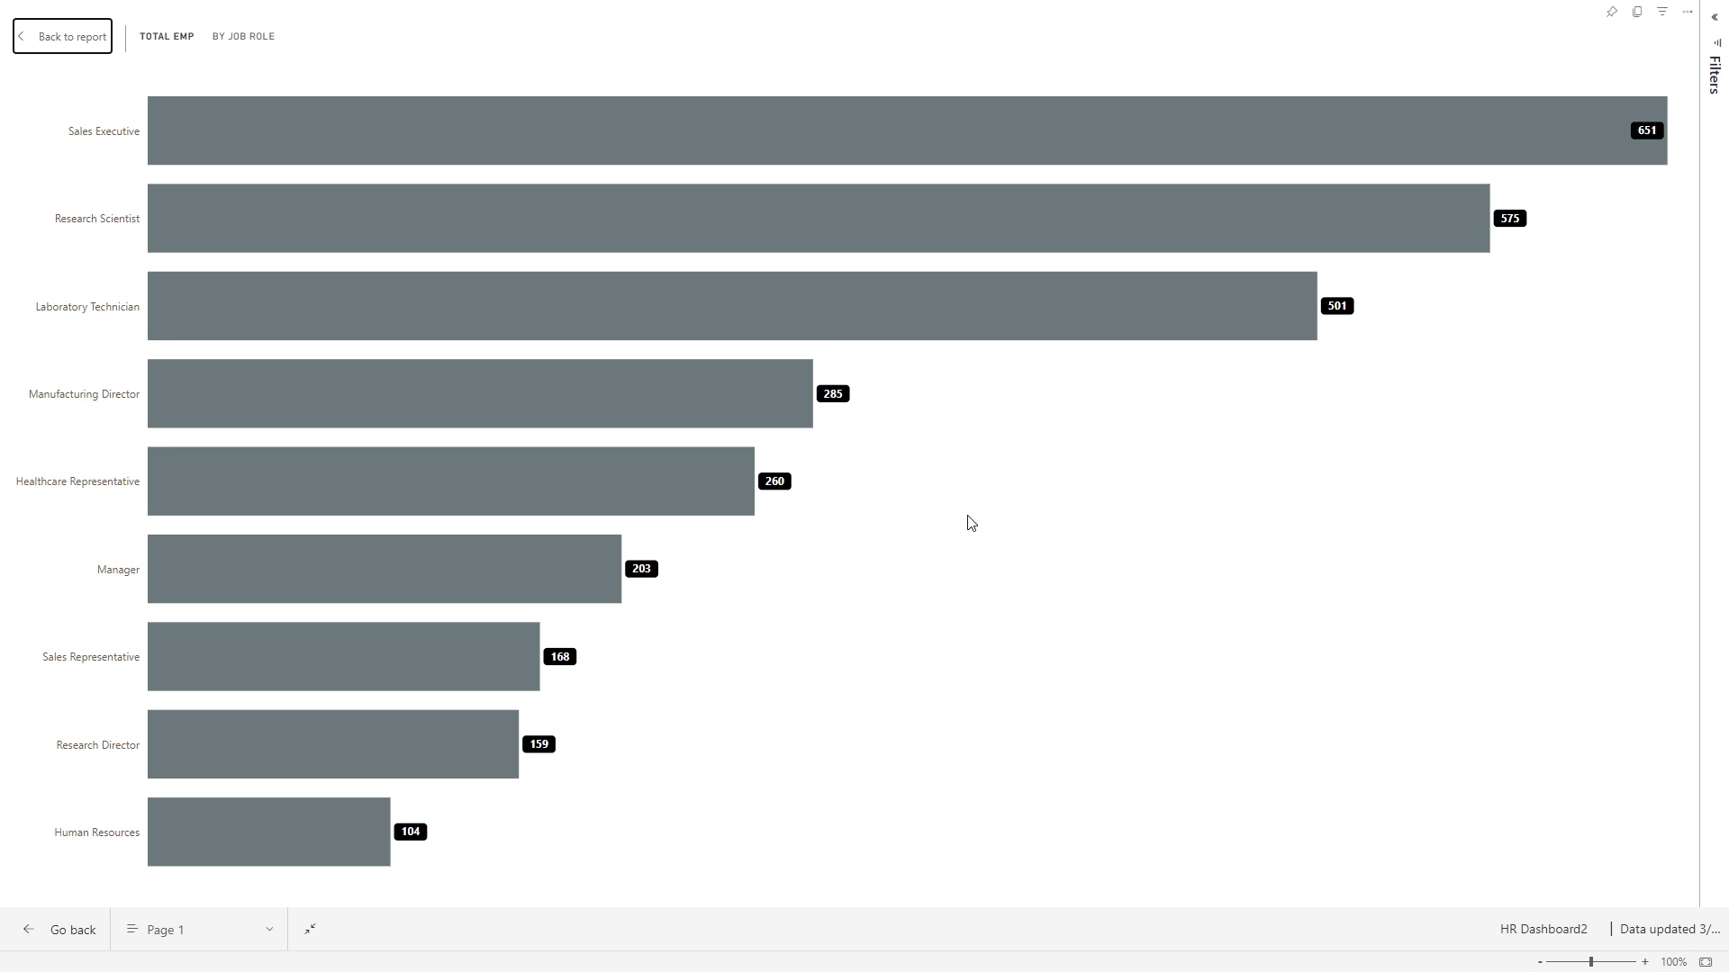
pyautogui.click(62, 36)
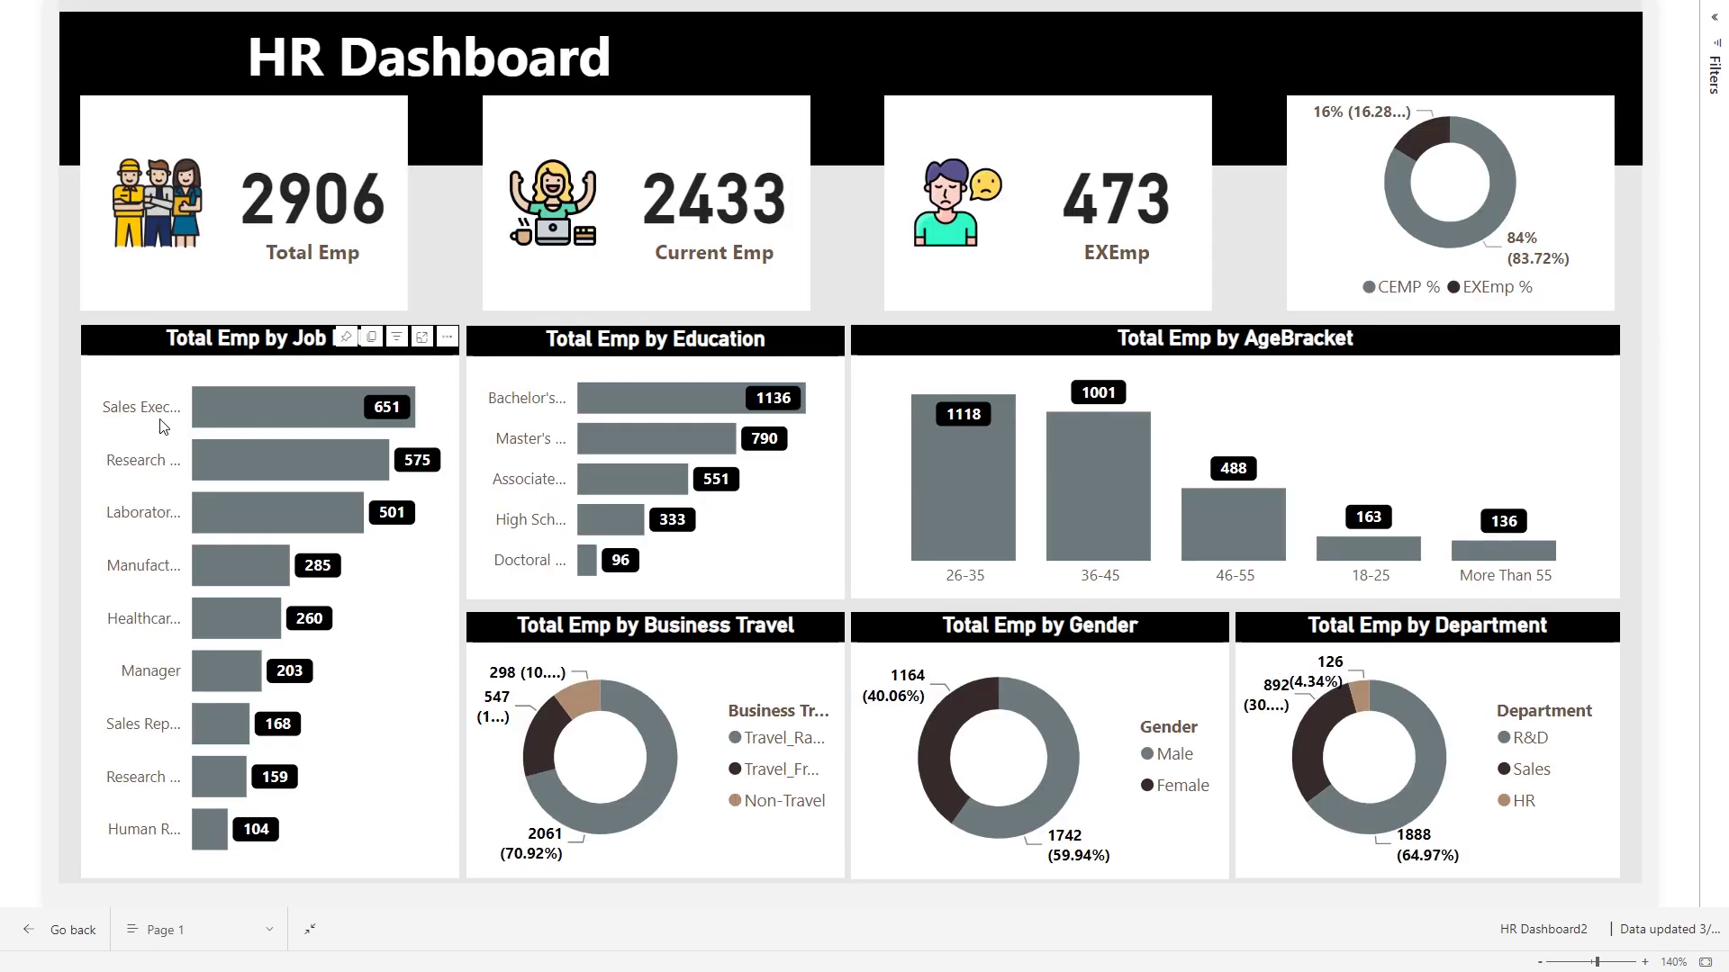
# Apply and clear the Sales Executive and 26-35 age bracket filters on the dashboard
pyautogui.click(254, 405)
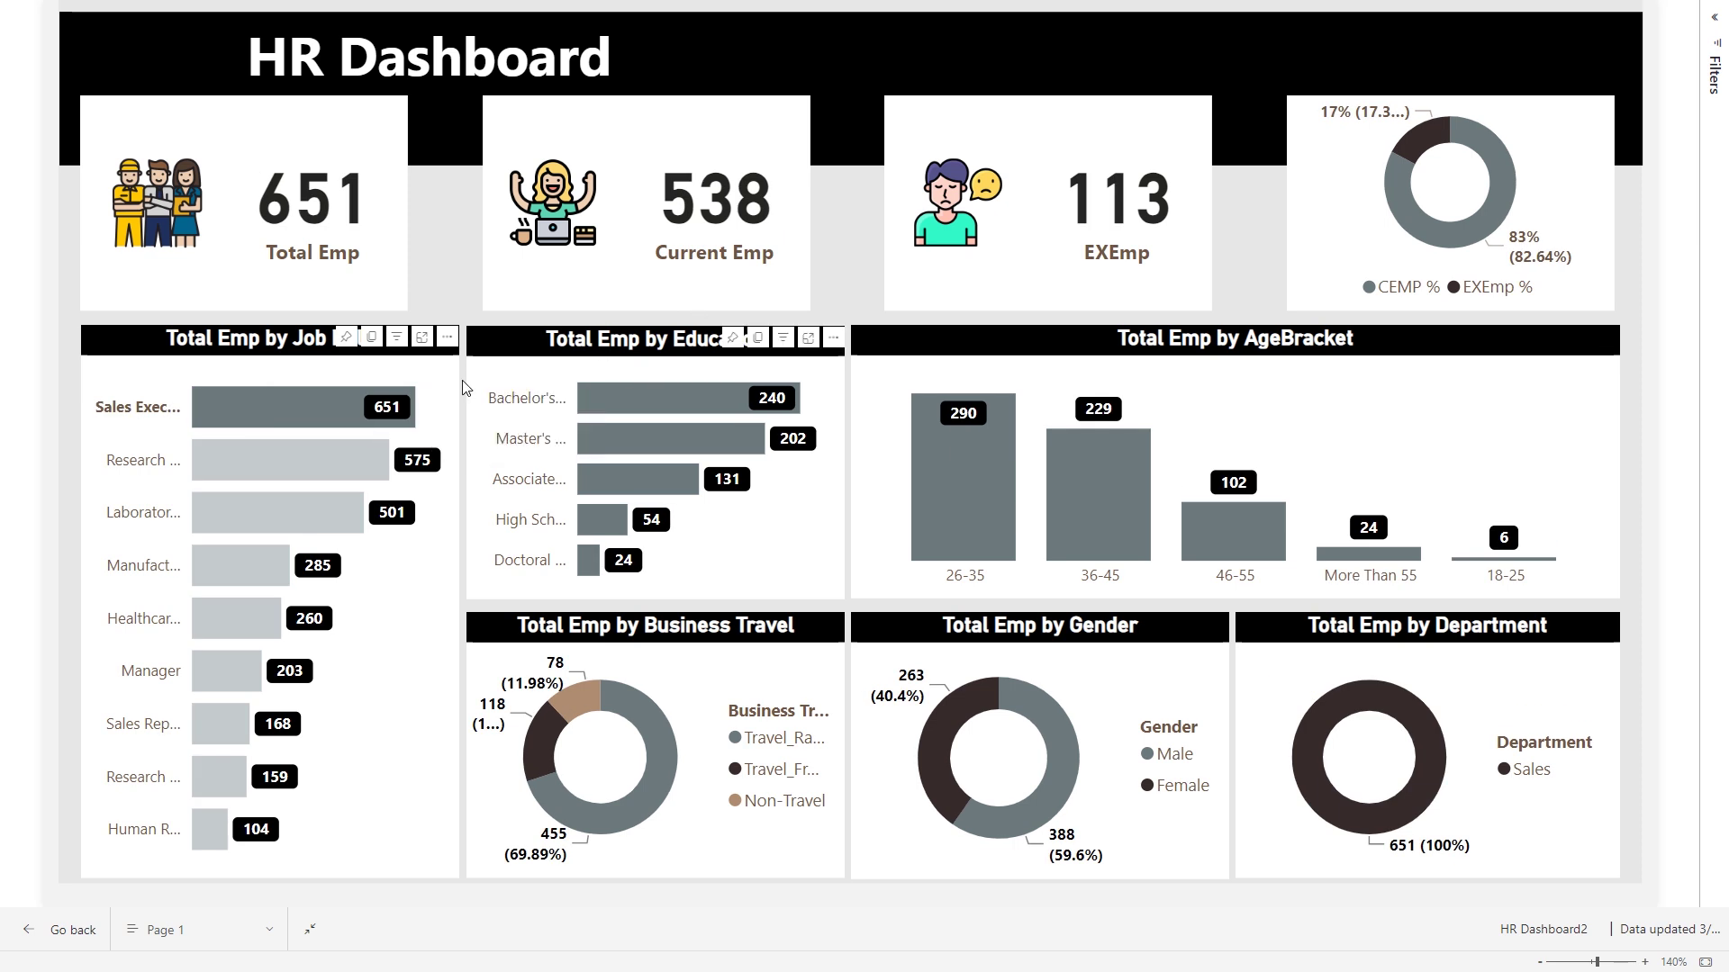
pyautogui.click(252, 420)
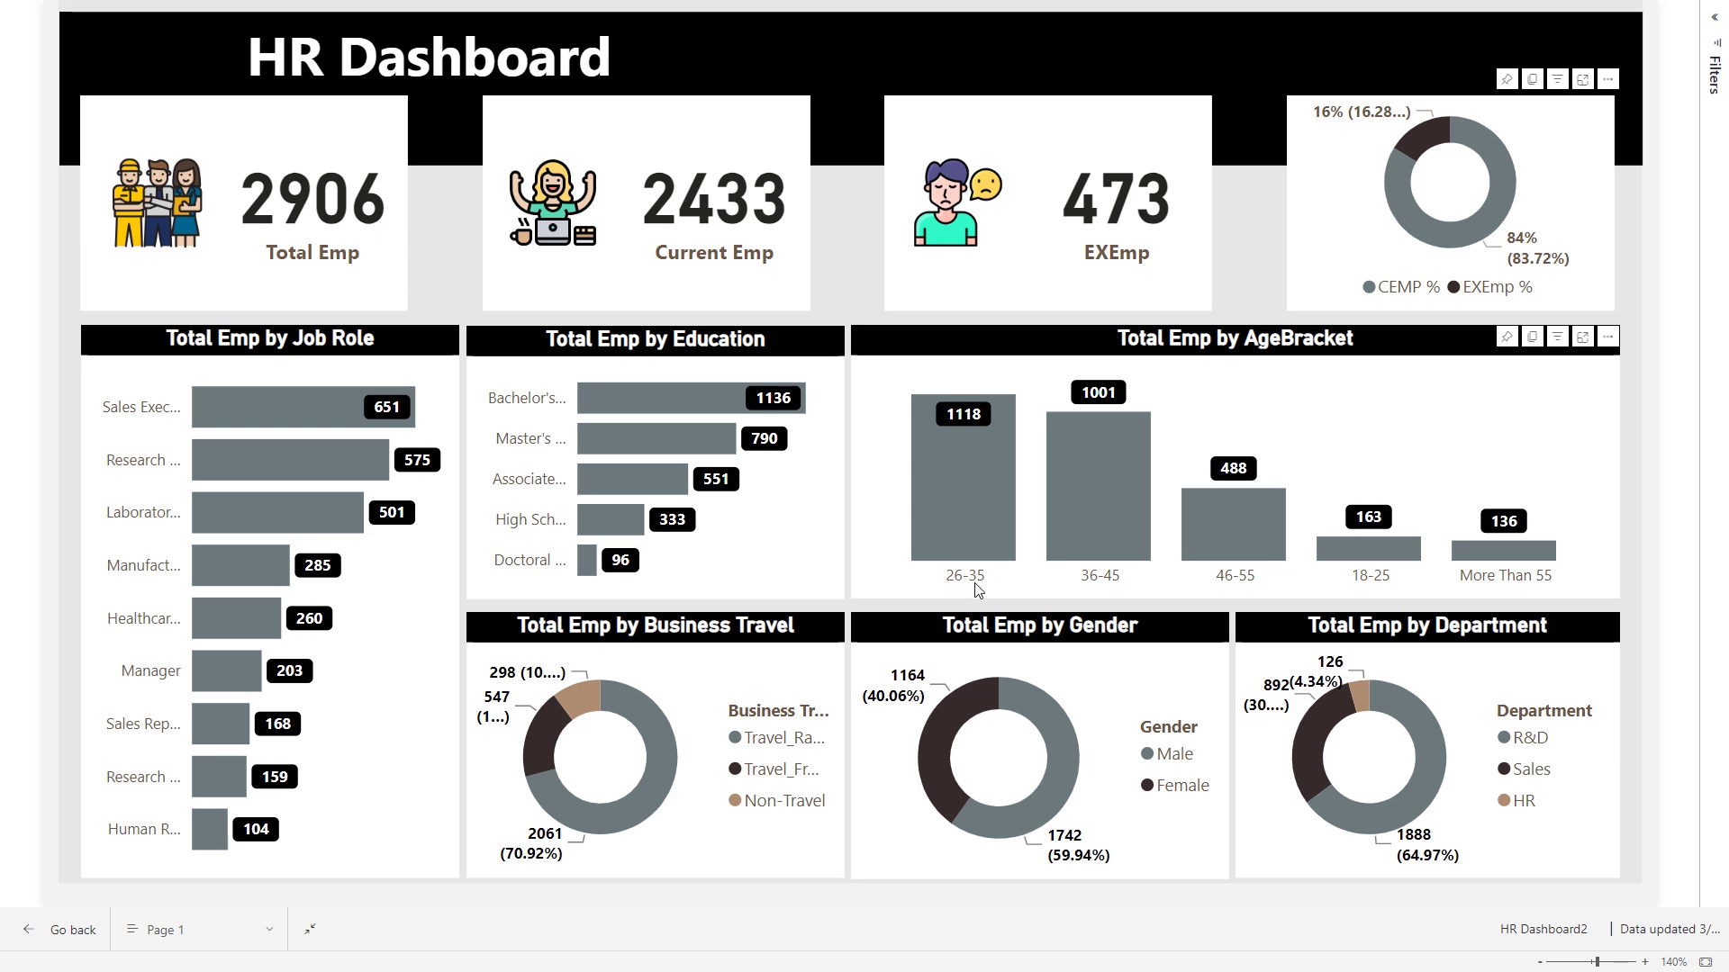
pyautogui.click(978, 493)
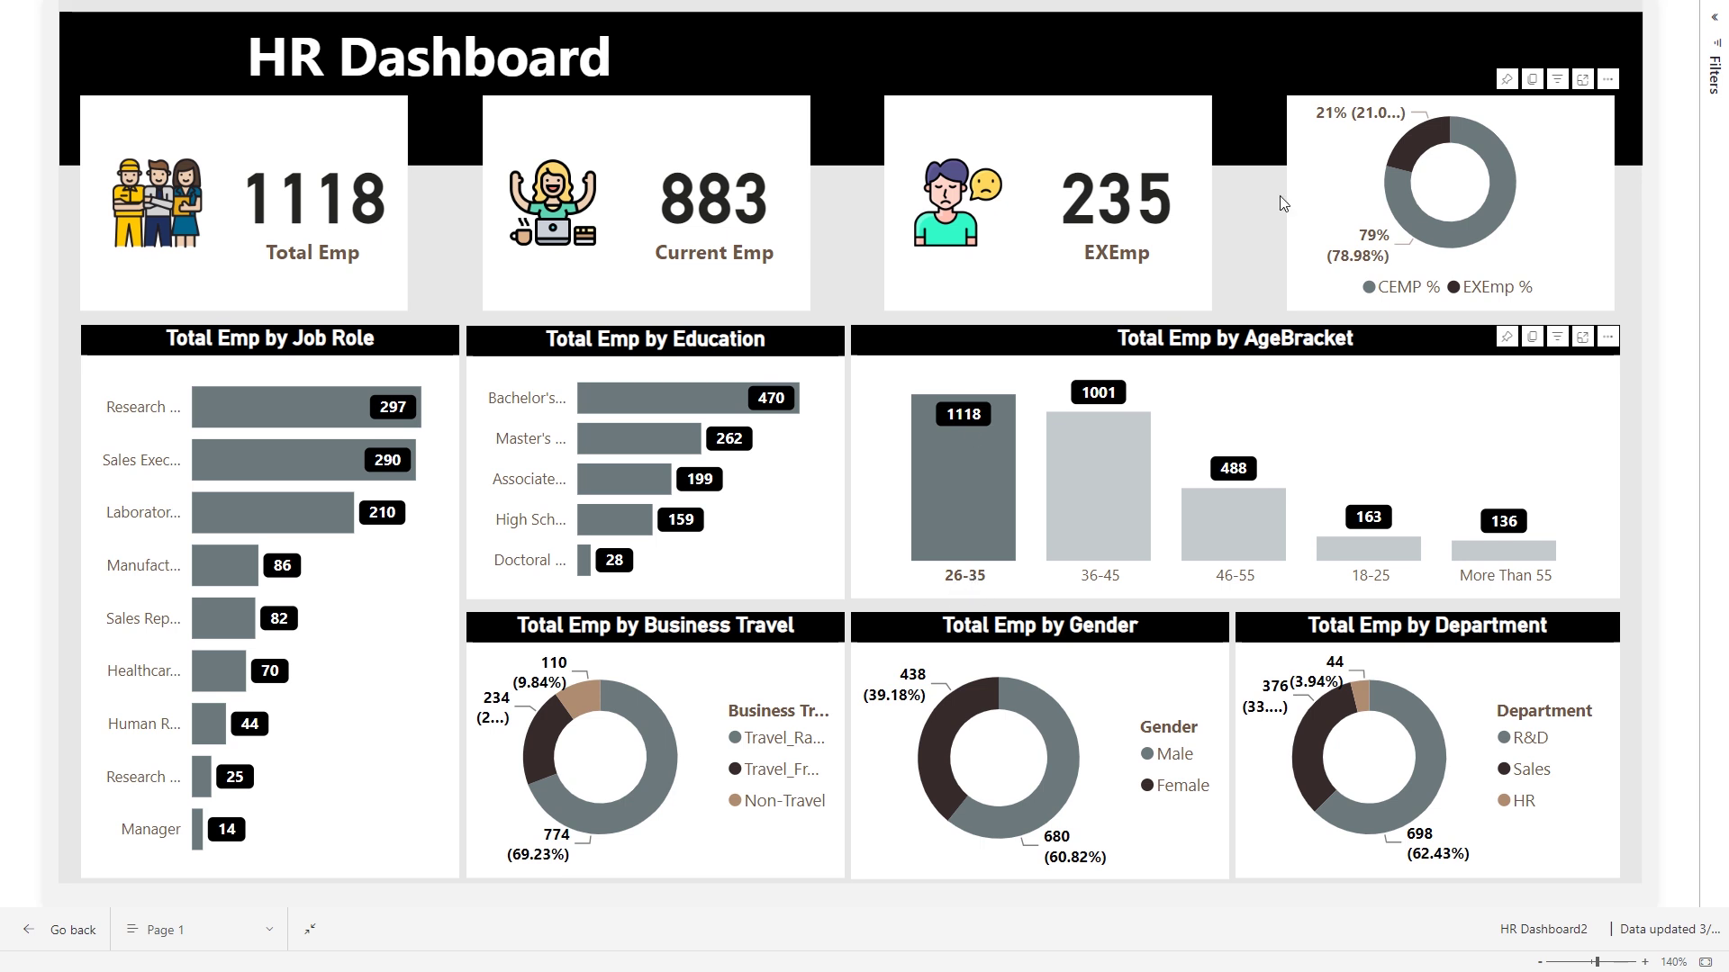
pyautogui.click(963, 486)
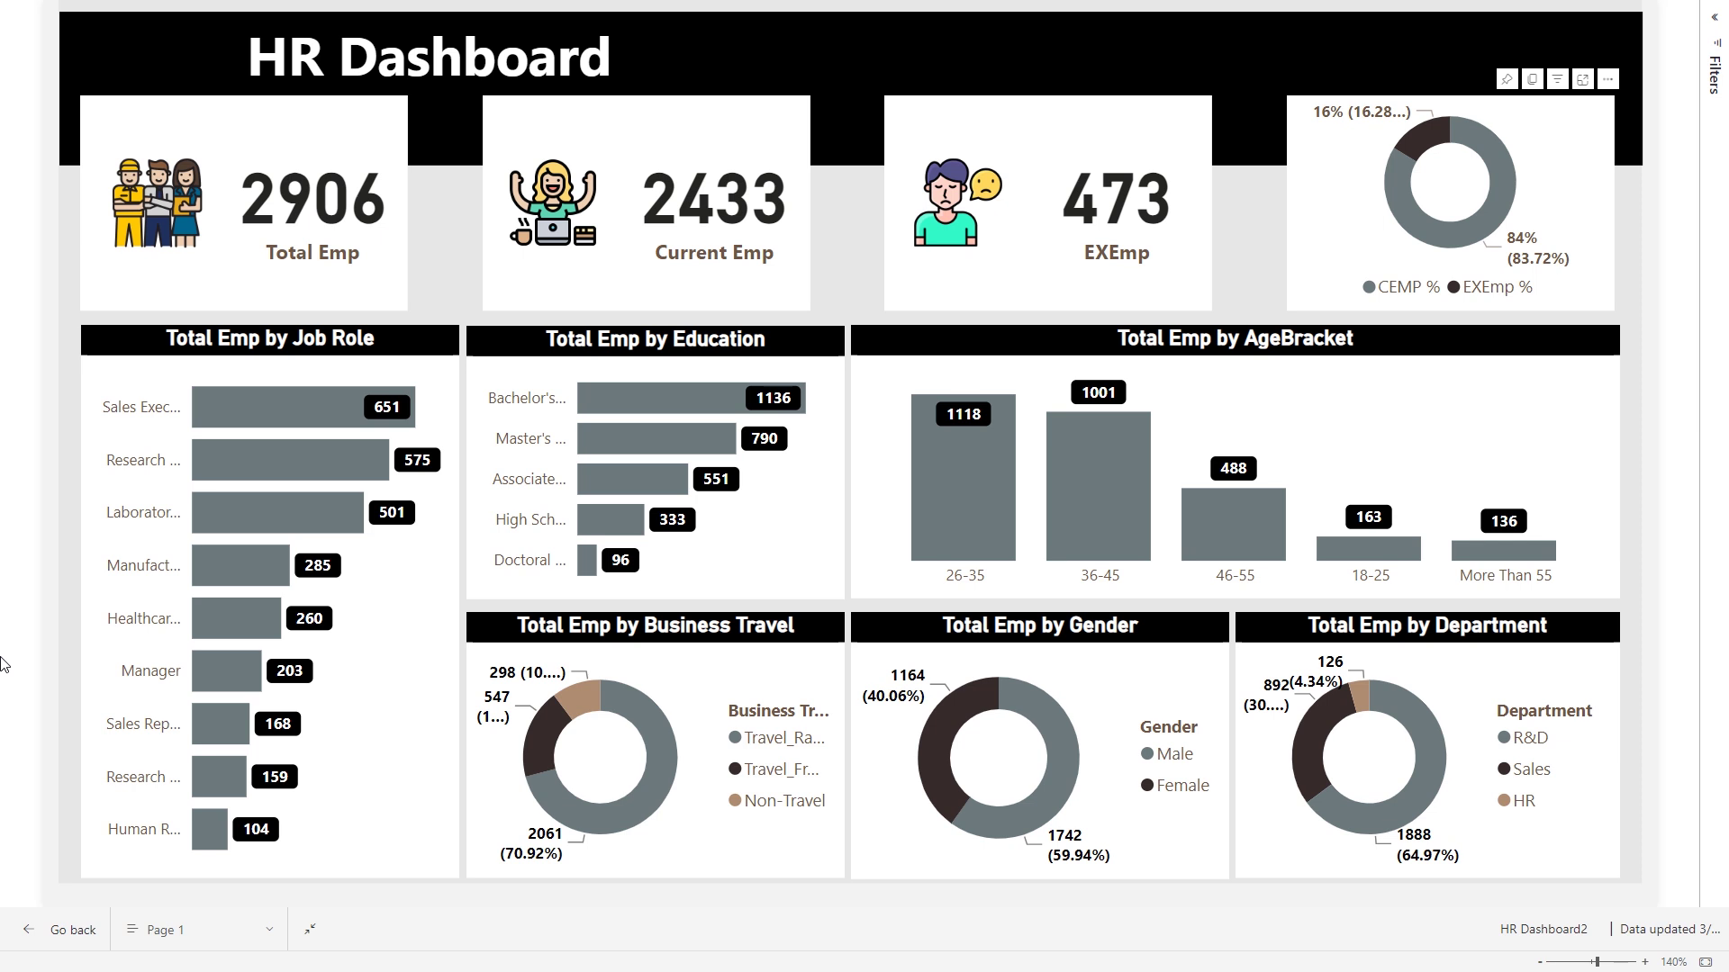
# Launch Power BI Desktop from the system search and start a blank report
pyautogui.press('super')
pyautogui.write('power')
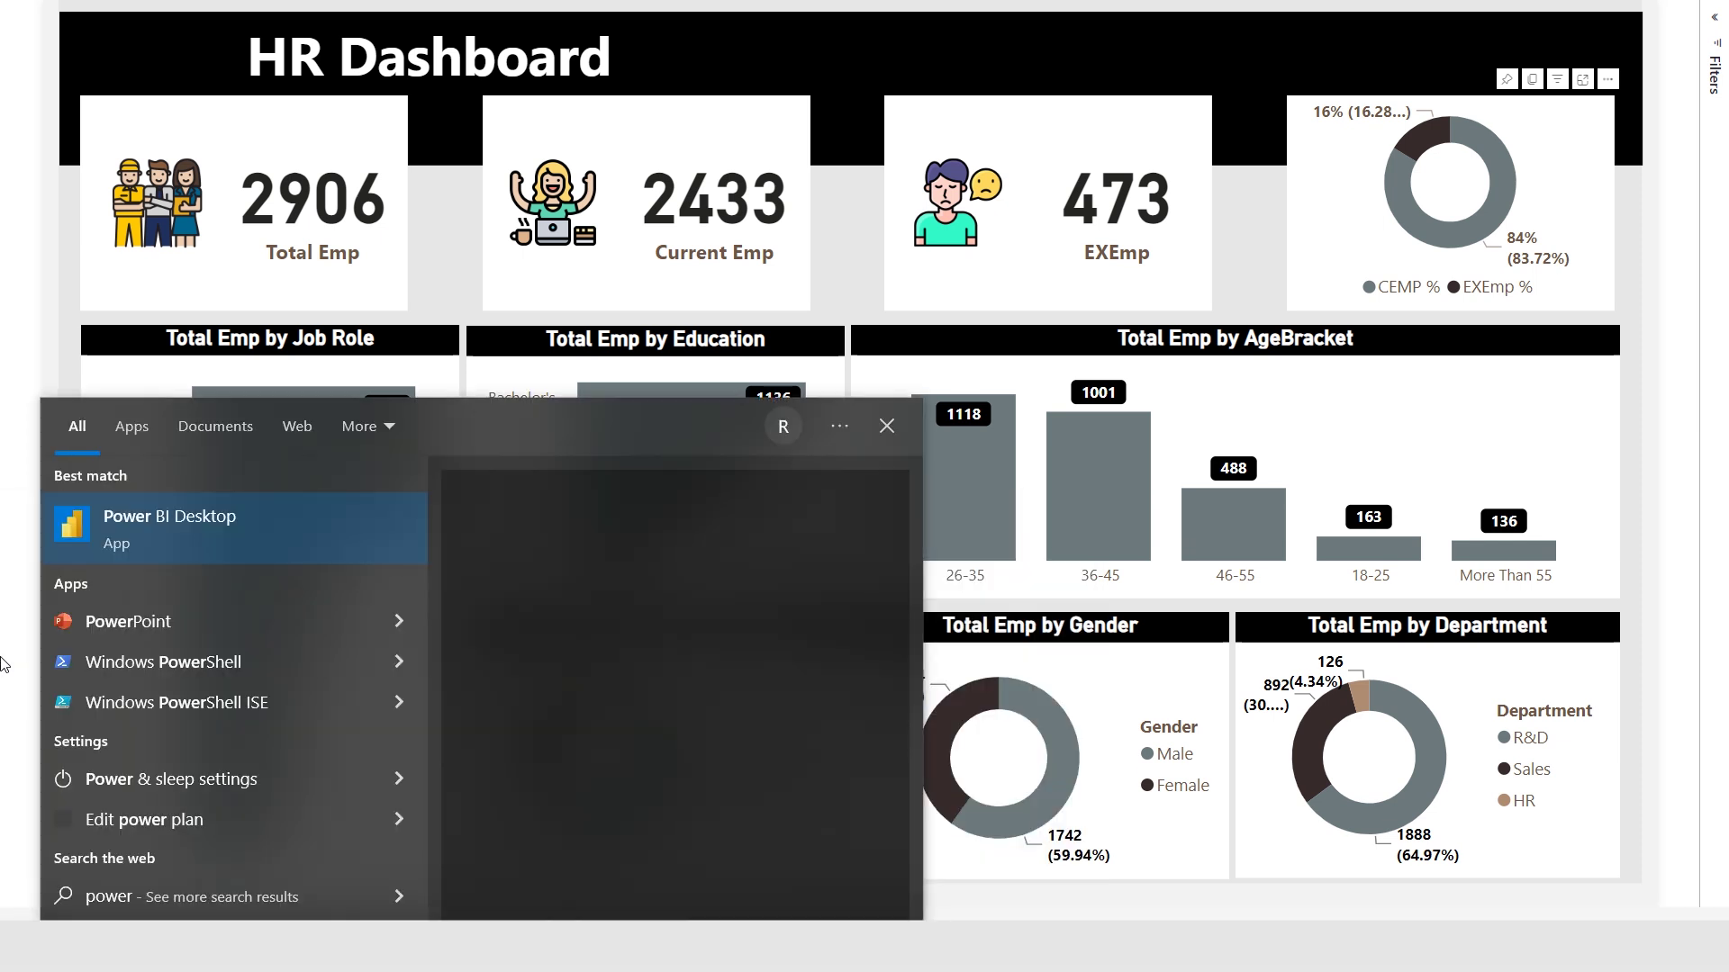
pyautogui.press('Return')
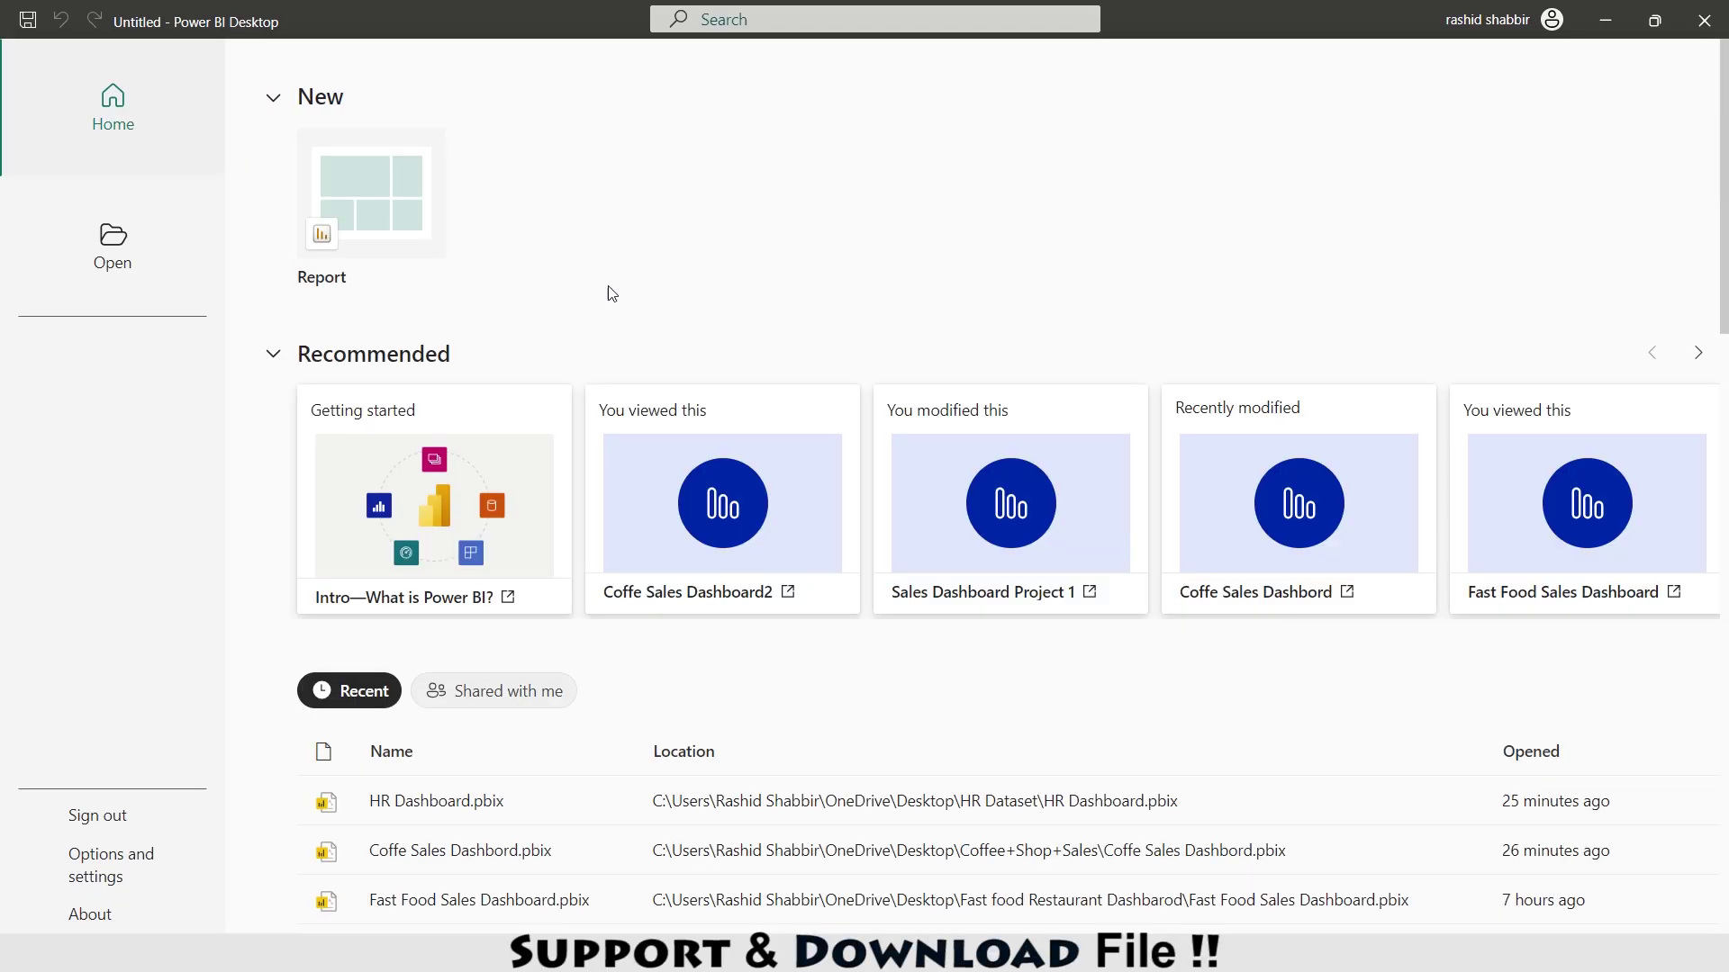
pyautogui.click(364, 205)
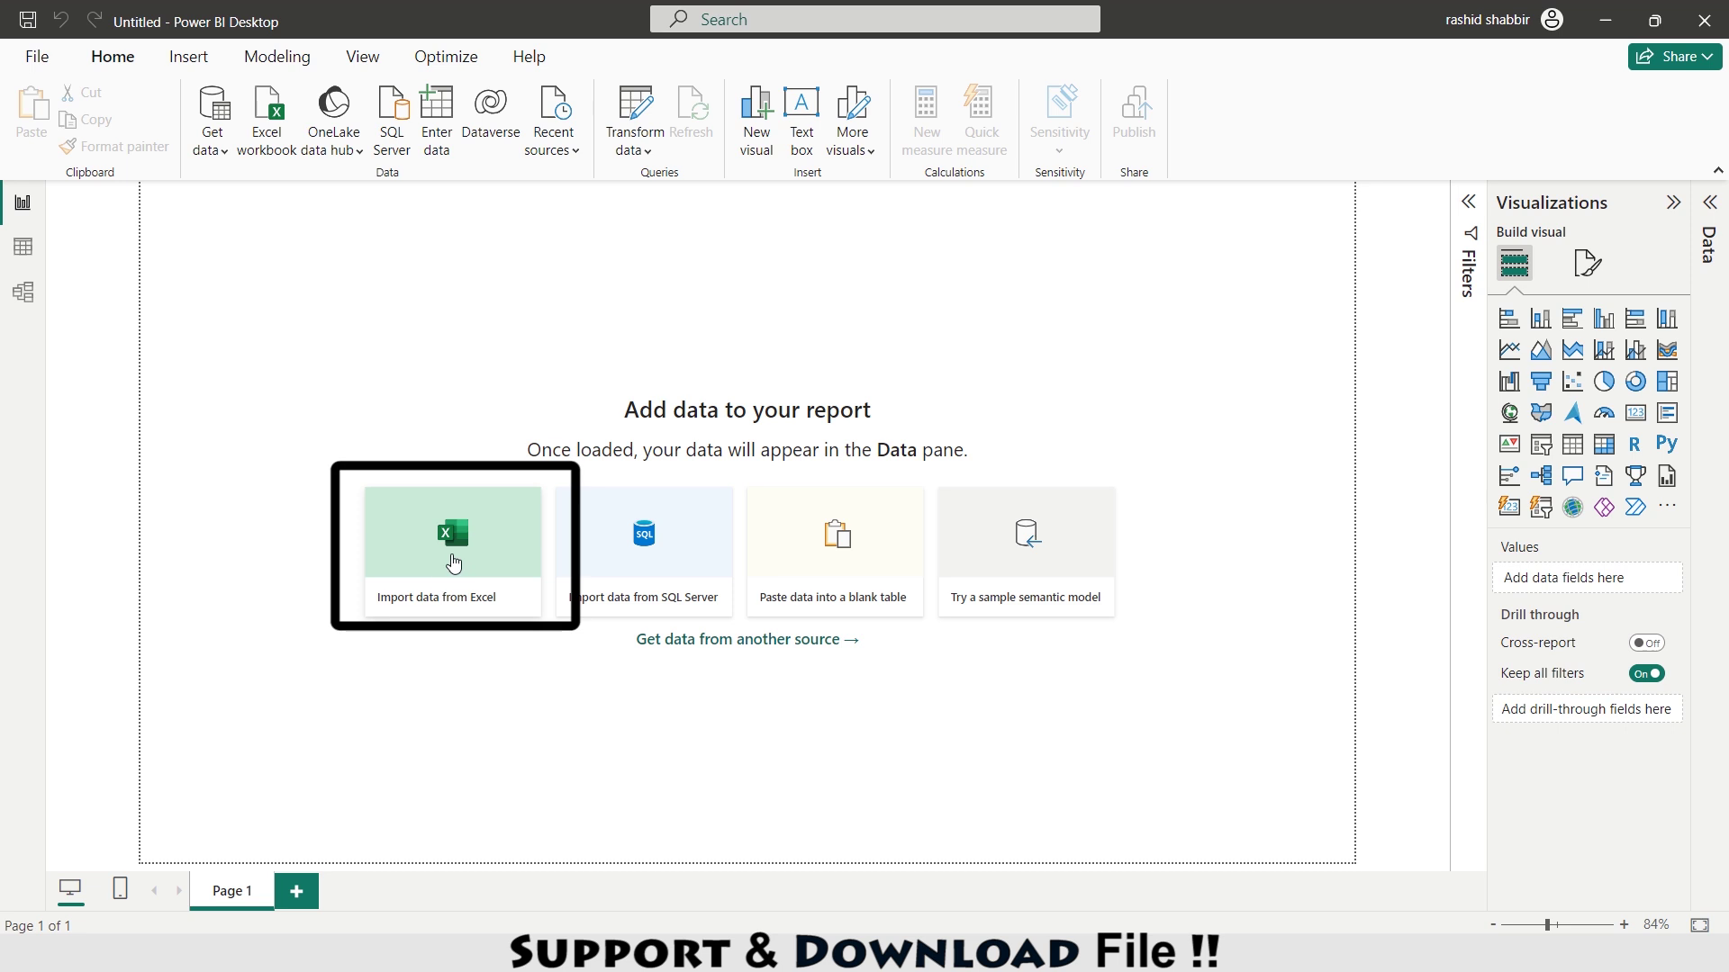
# Import HR Dataset.xlsx from Excel and tick the HRData table in the Navigator
pyautogui.click(453, 564)
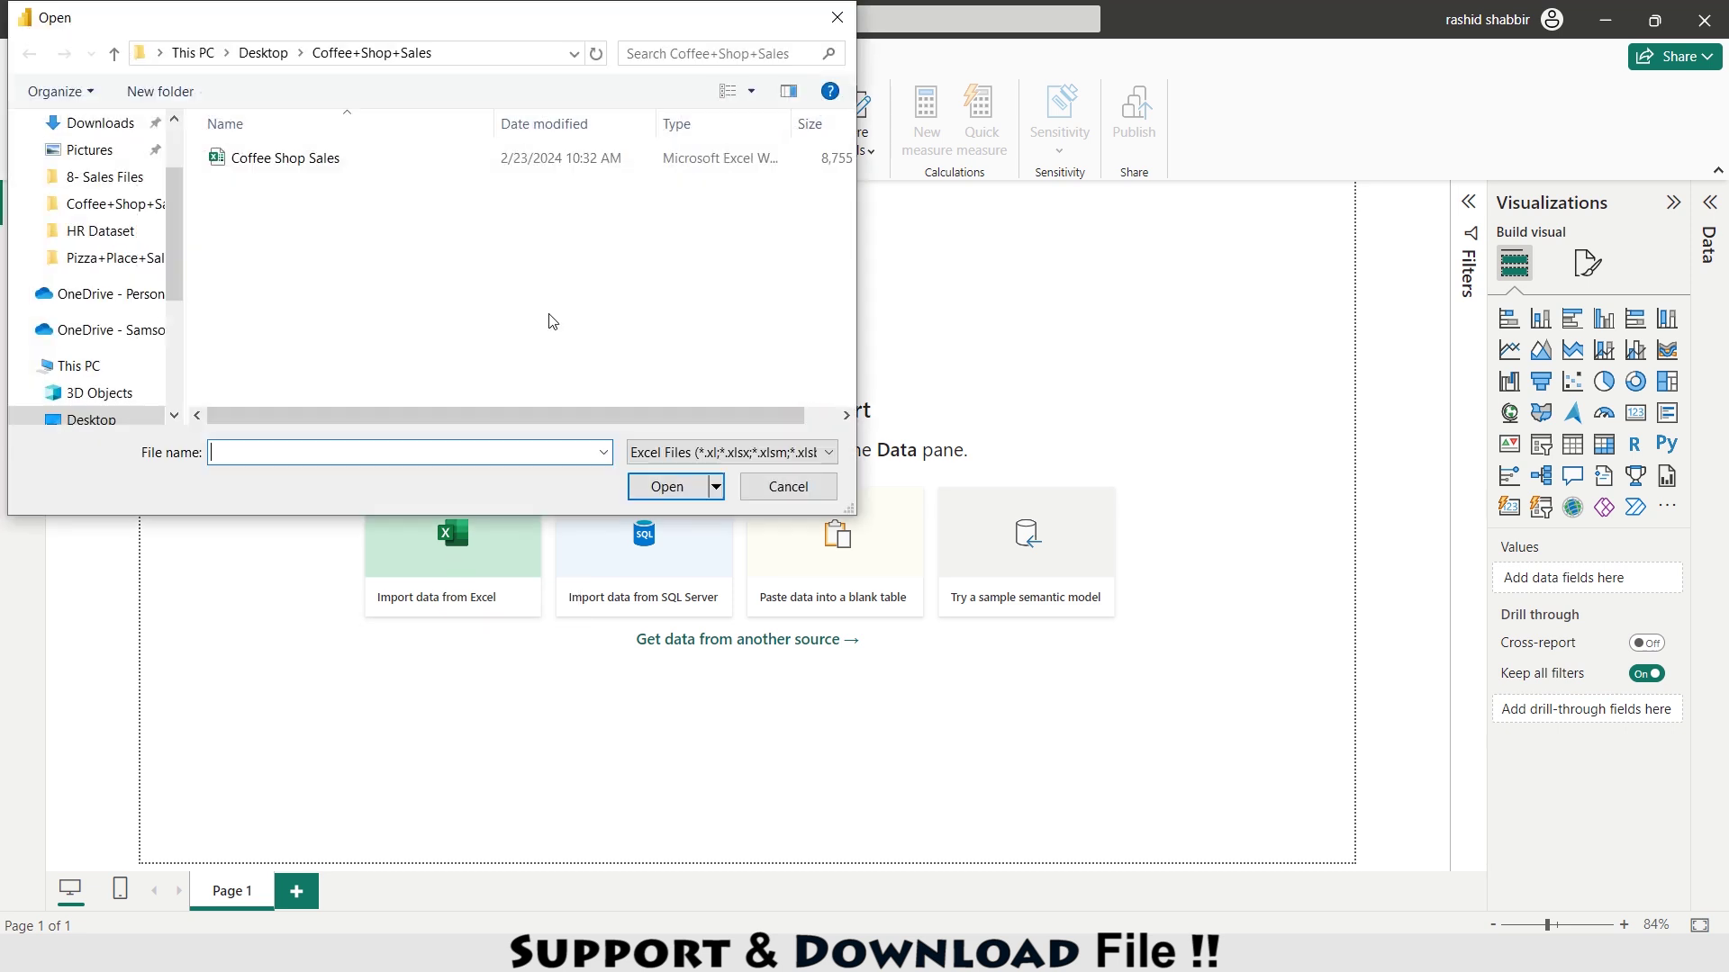
pyautogui.click(262, 52)
pyautogui.doubleClick(270, 256)
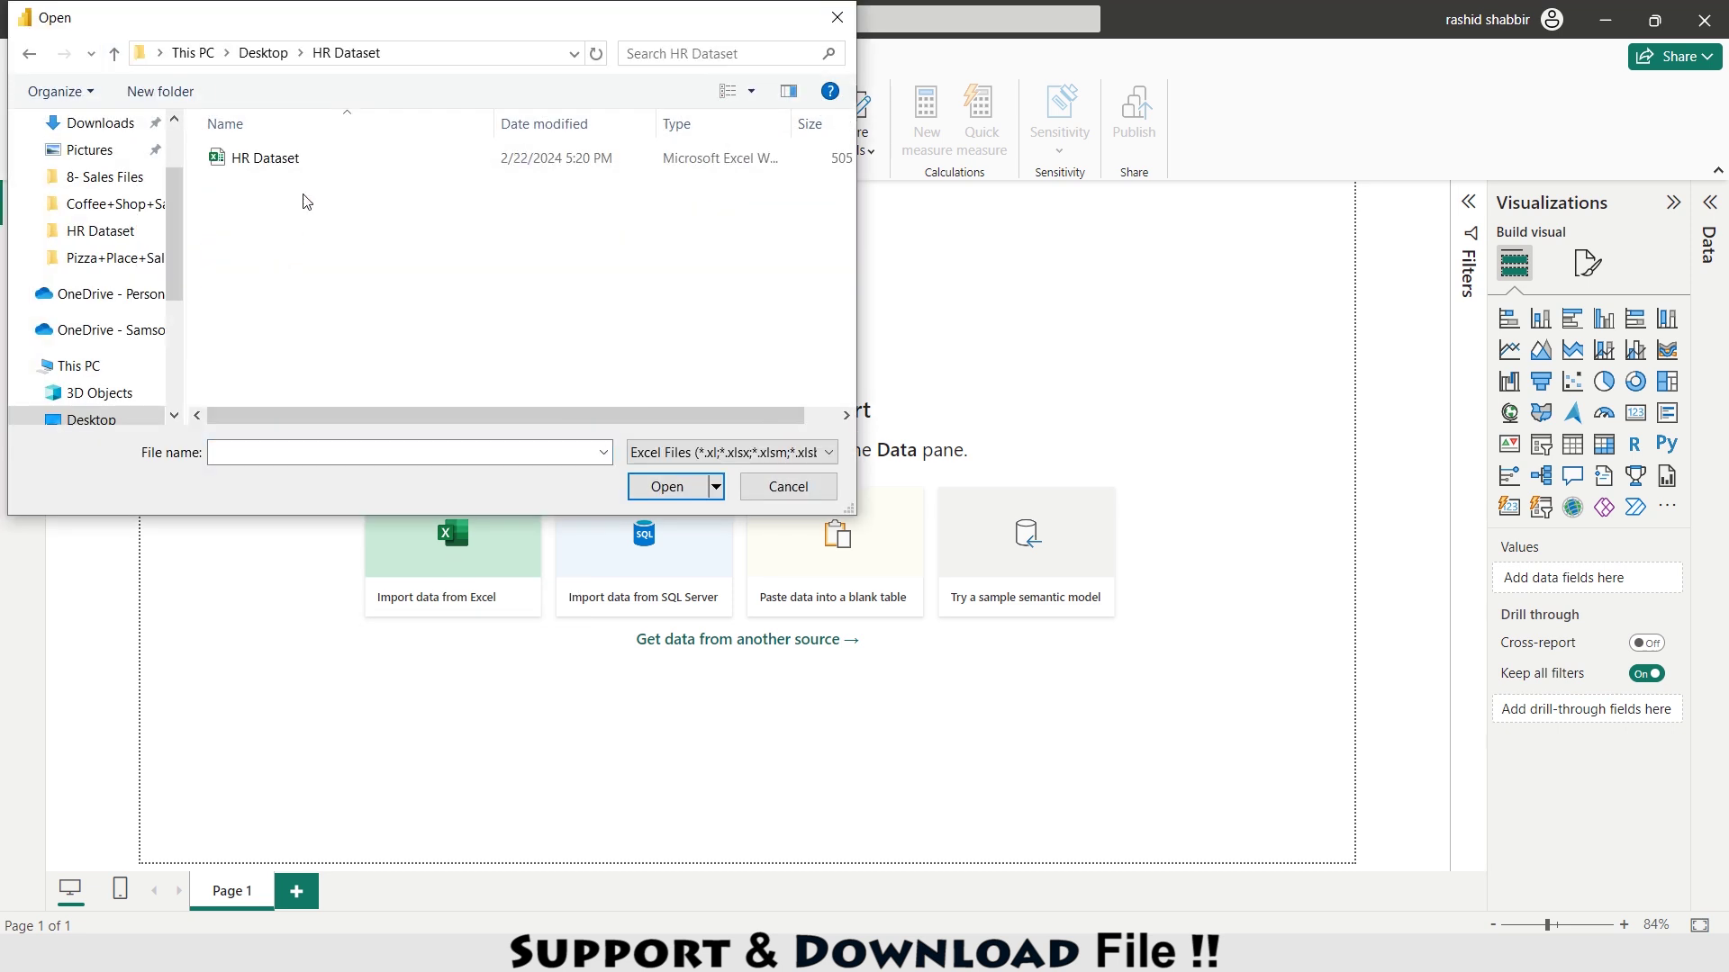
pyautogui.doubleClick(266, 158)
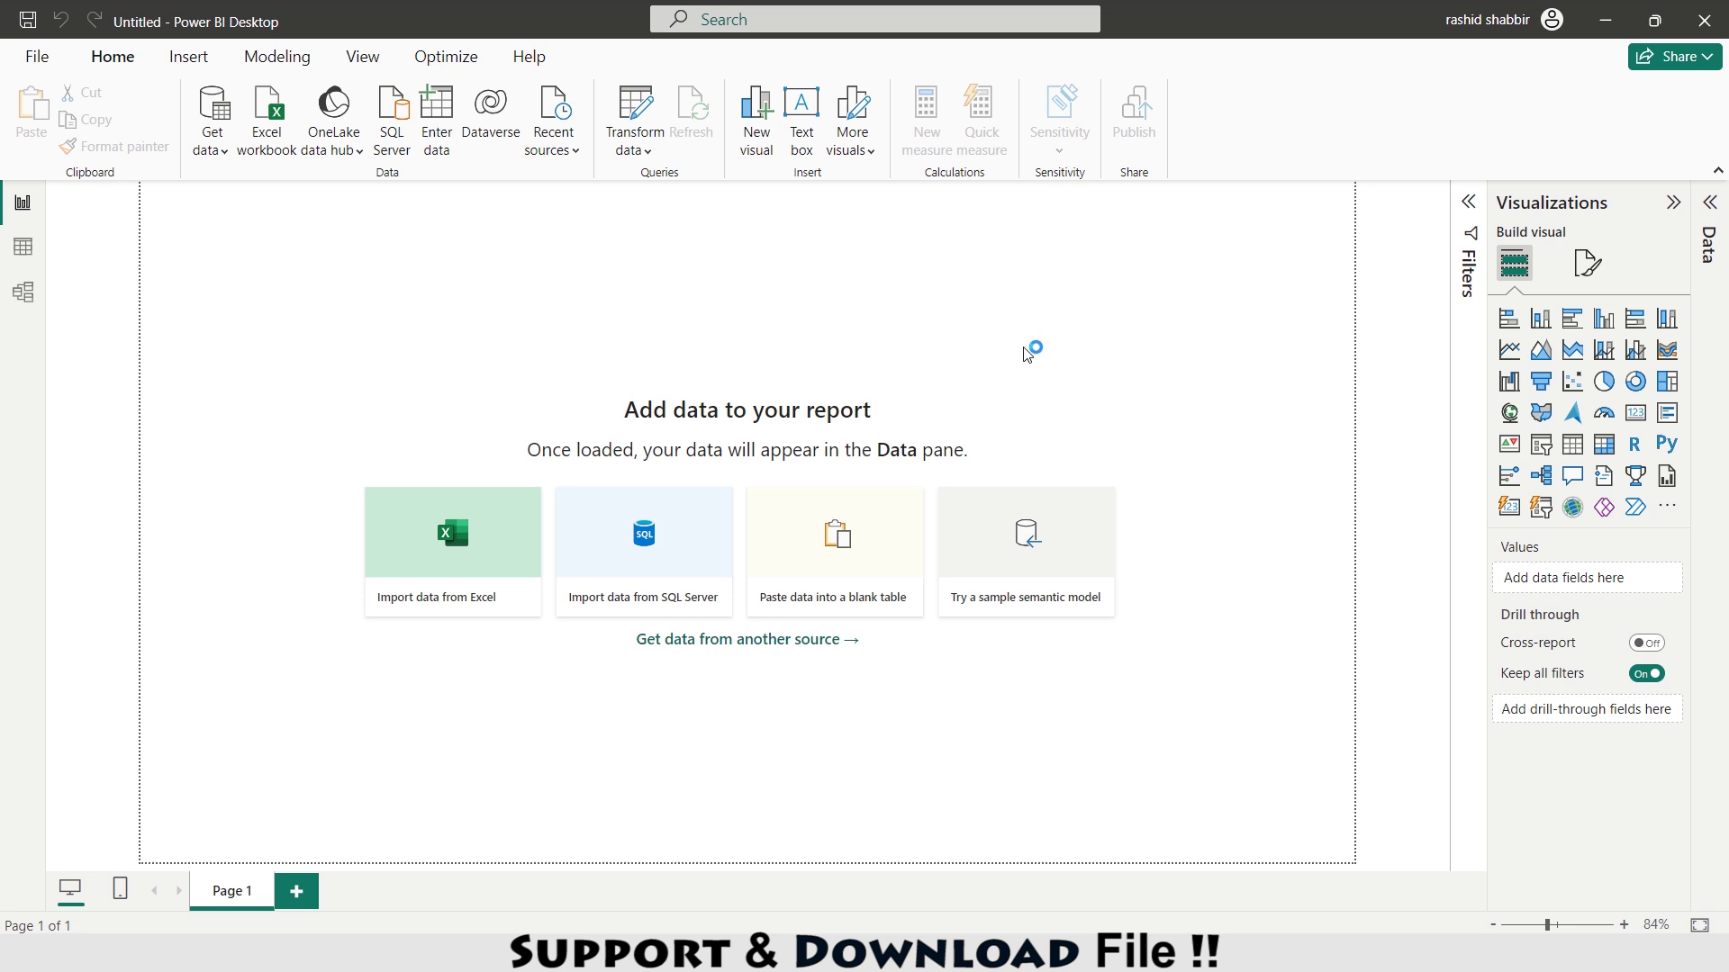
pyautogui.click(442, 272)
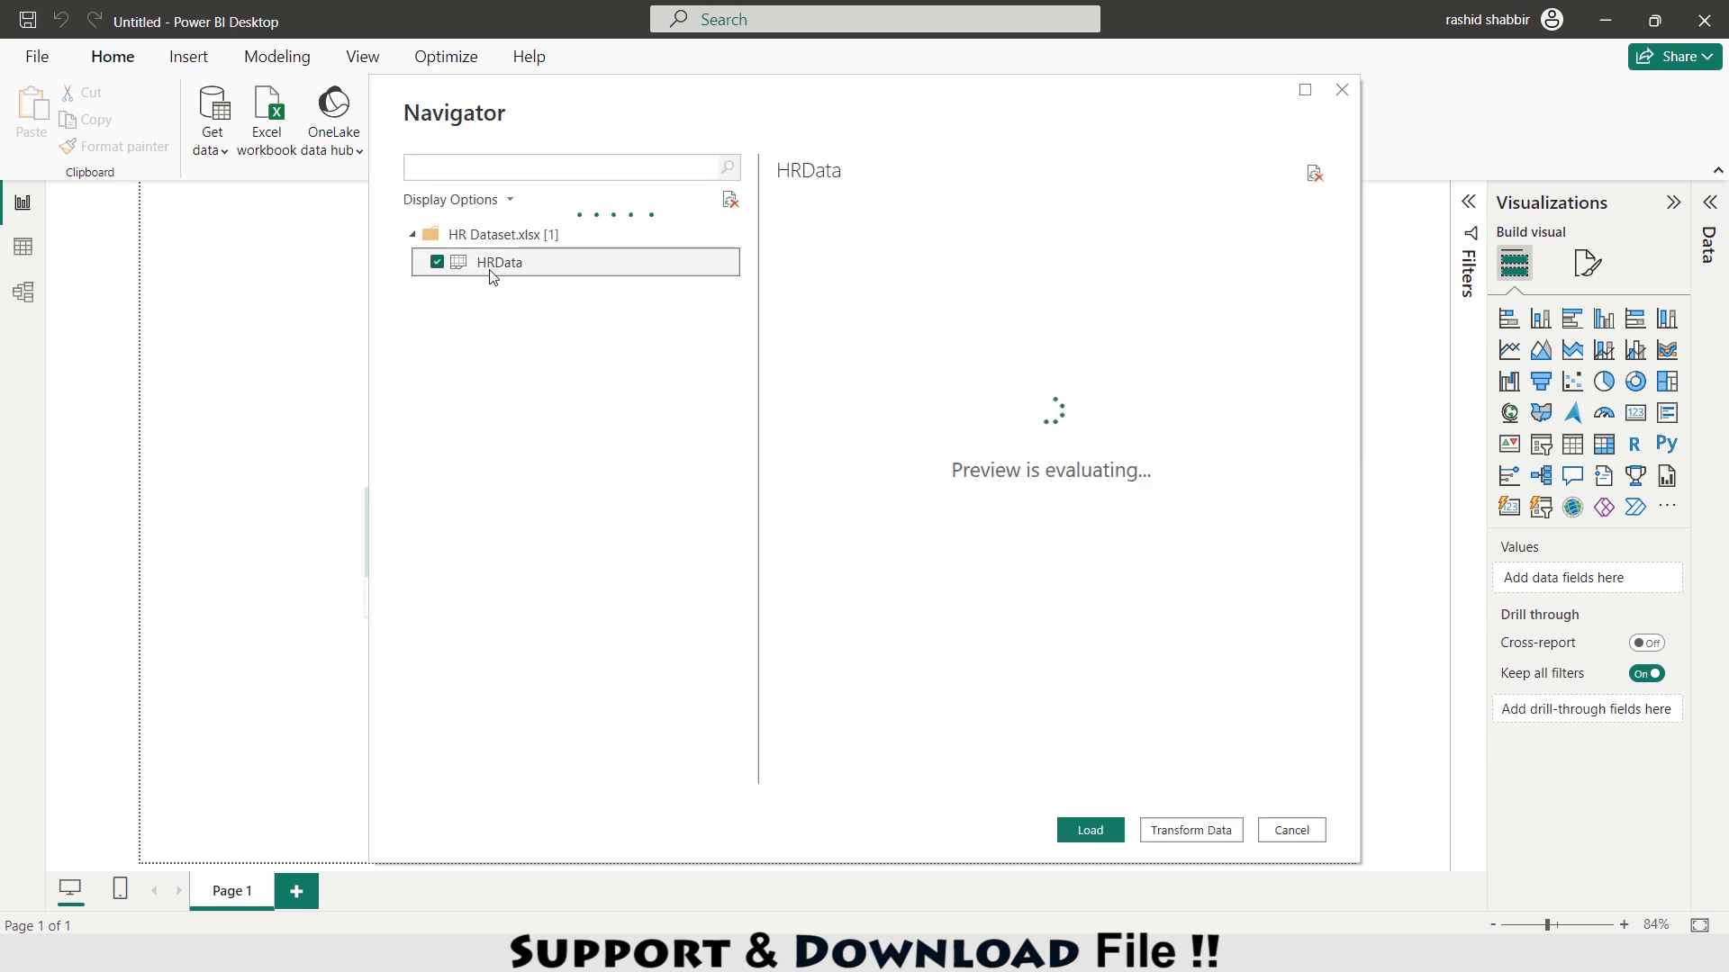
# In Power Query, start an AgeBracket conditional column with Age <= 25 giving 18-25
pyautogui.click(1190, 830)
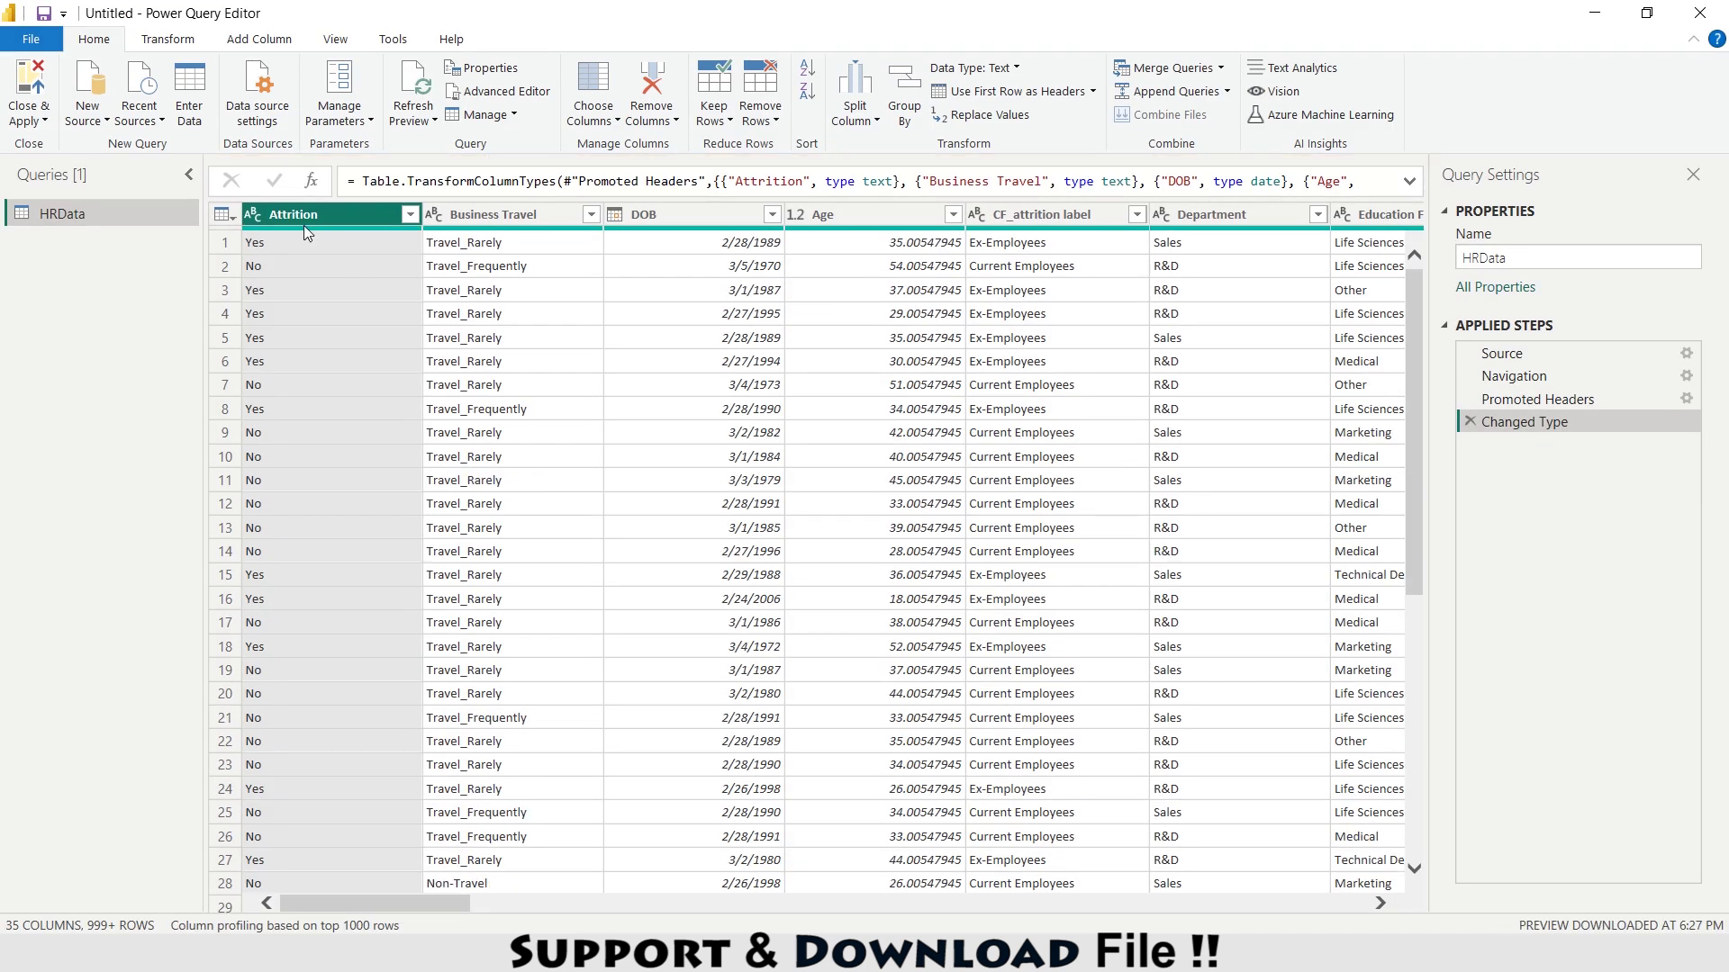
pyautogui.click(259, 38)
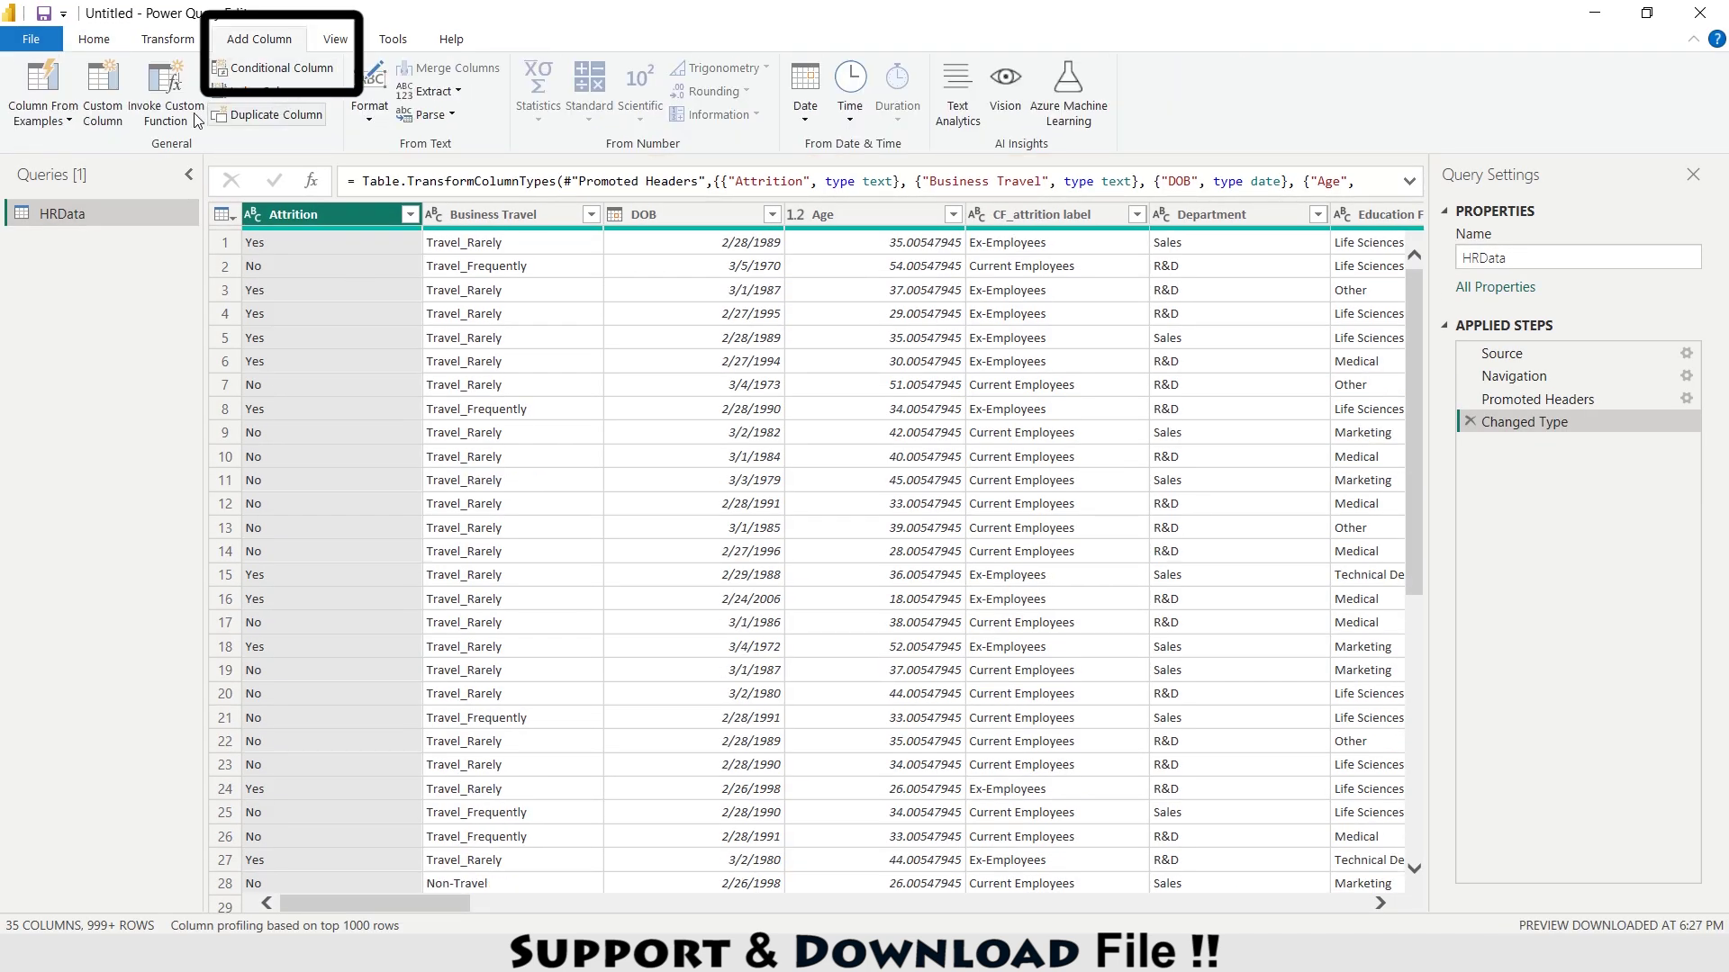
pyautogui.click(287, 73)
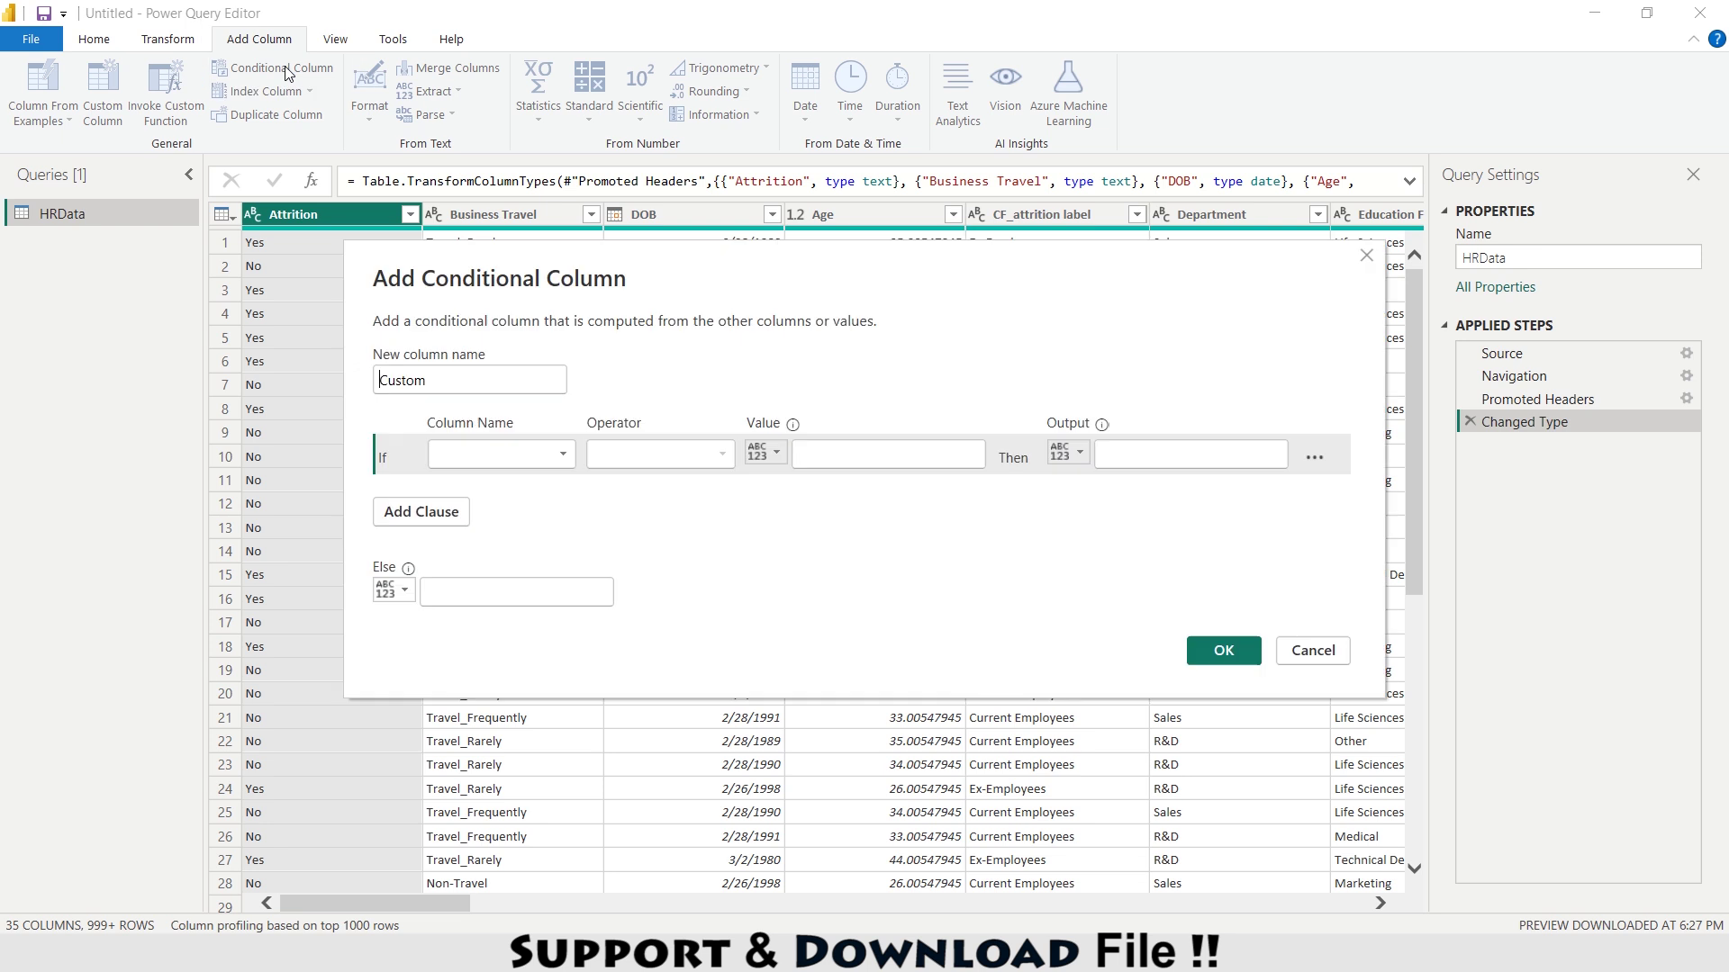
pyautogui.write('Age')
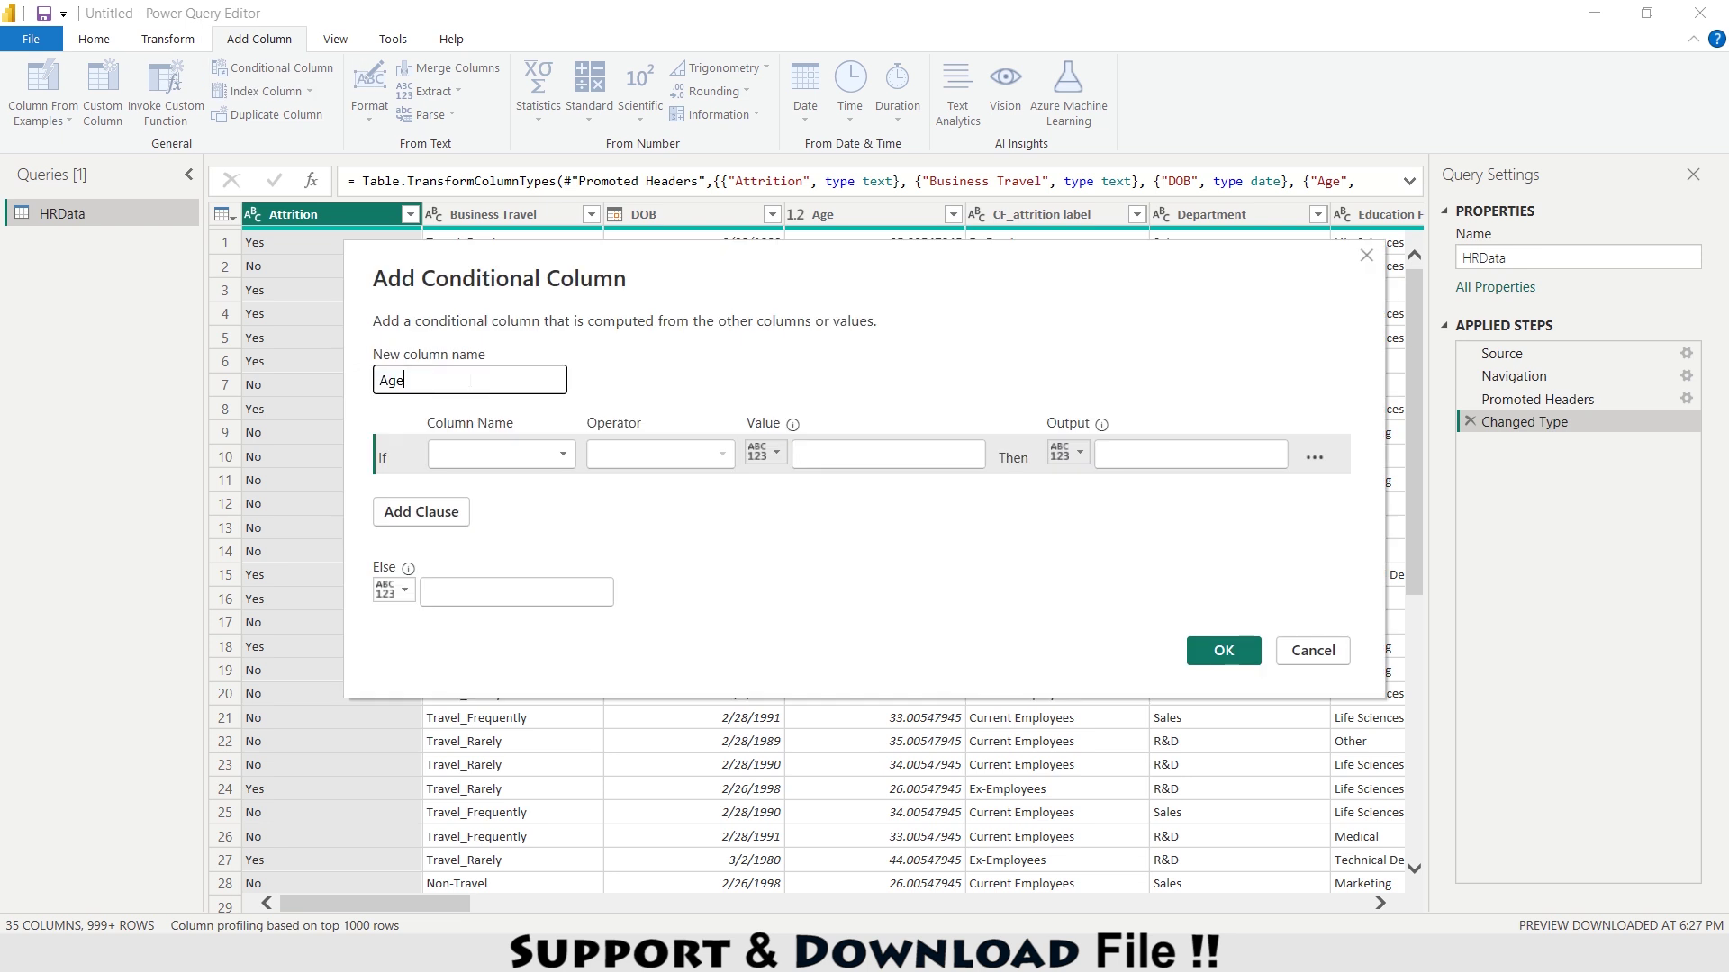
pyautogui.write('Bracket')
pyautogui.click(569, 462)
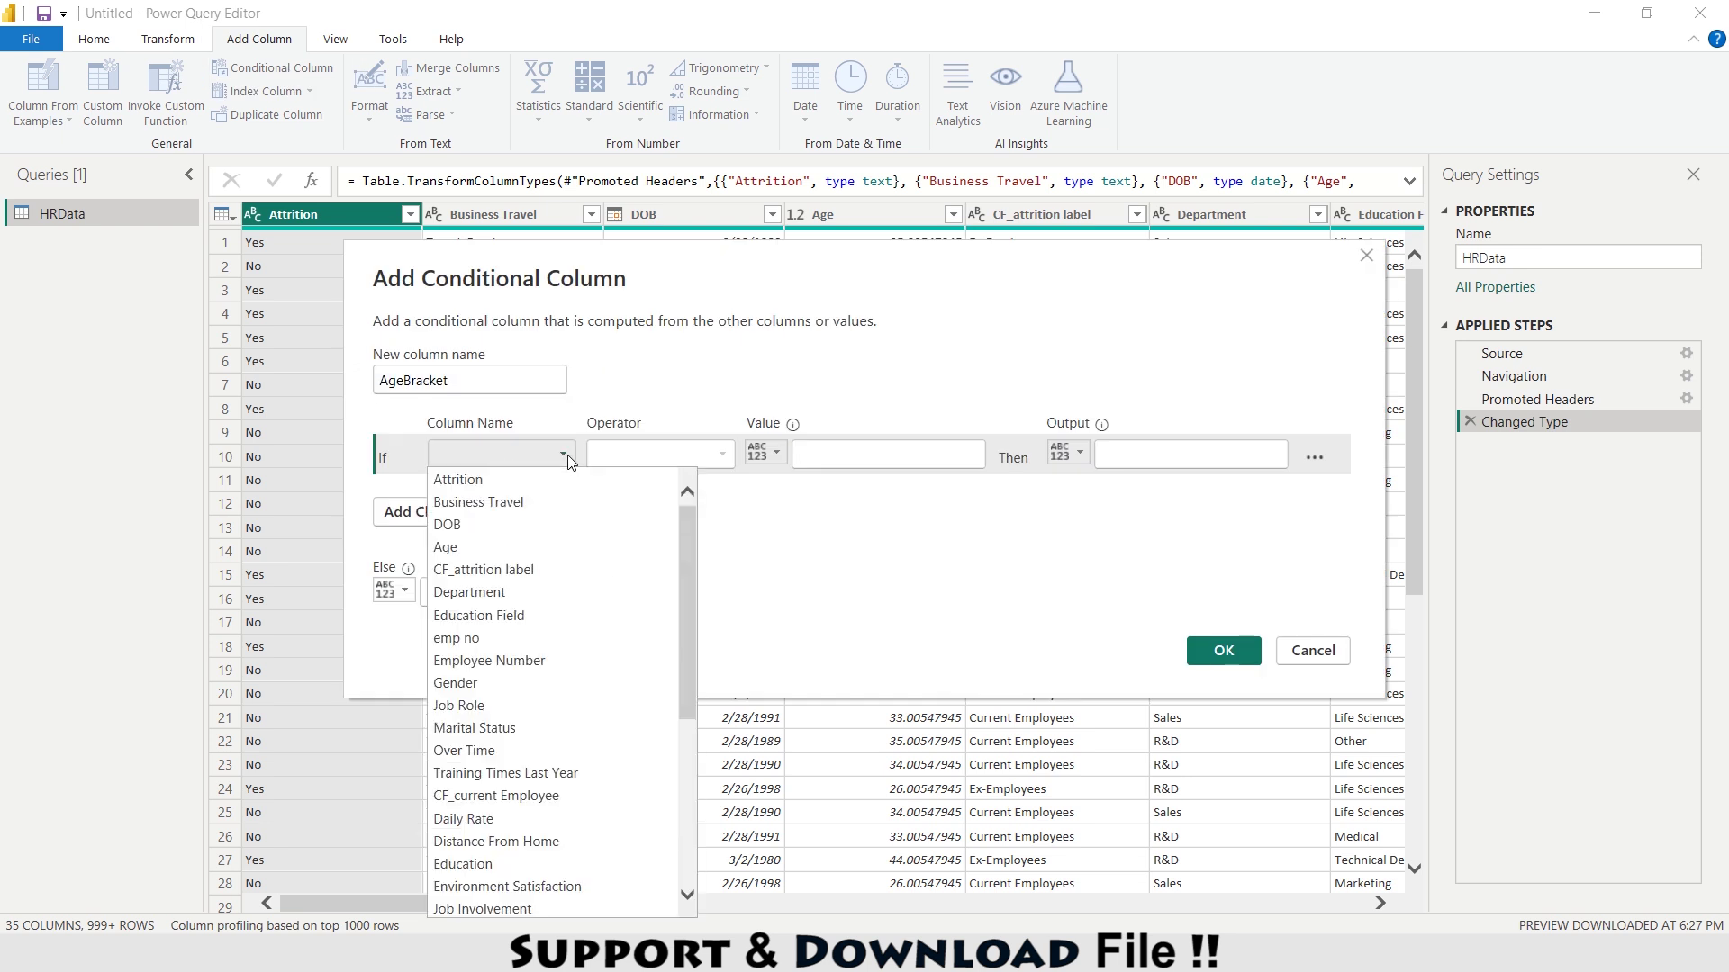
pyautogui.click(462, 546)
pyautogui.click(722, 456)
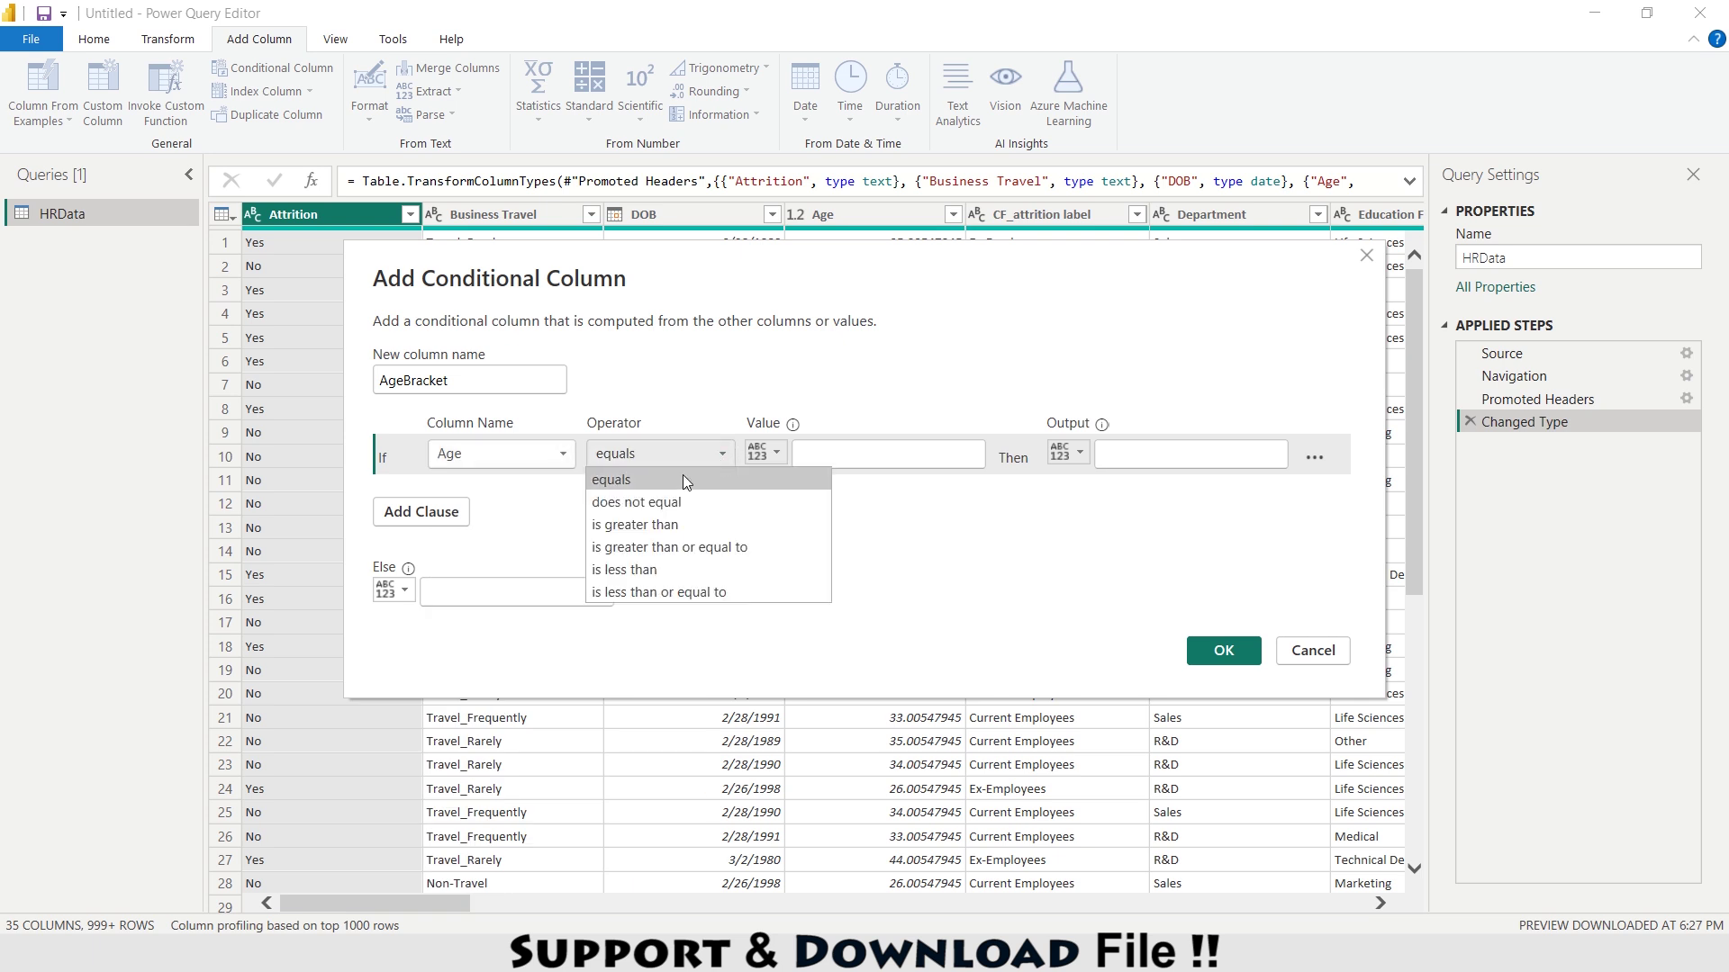
pyautogui.click(657, 592)
pyautogui.click(887, 455)
pyautogui.write('25')
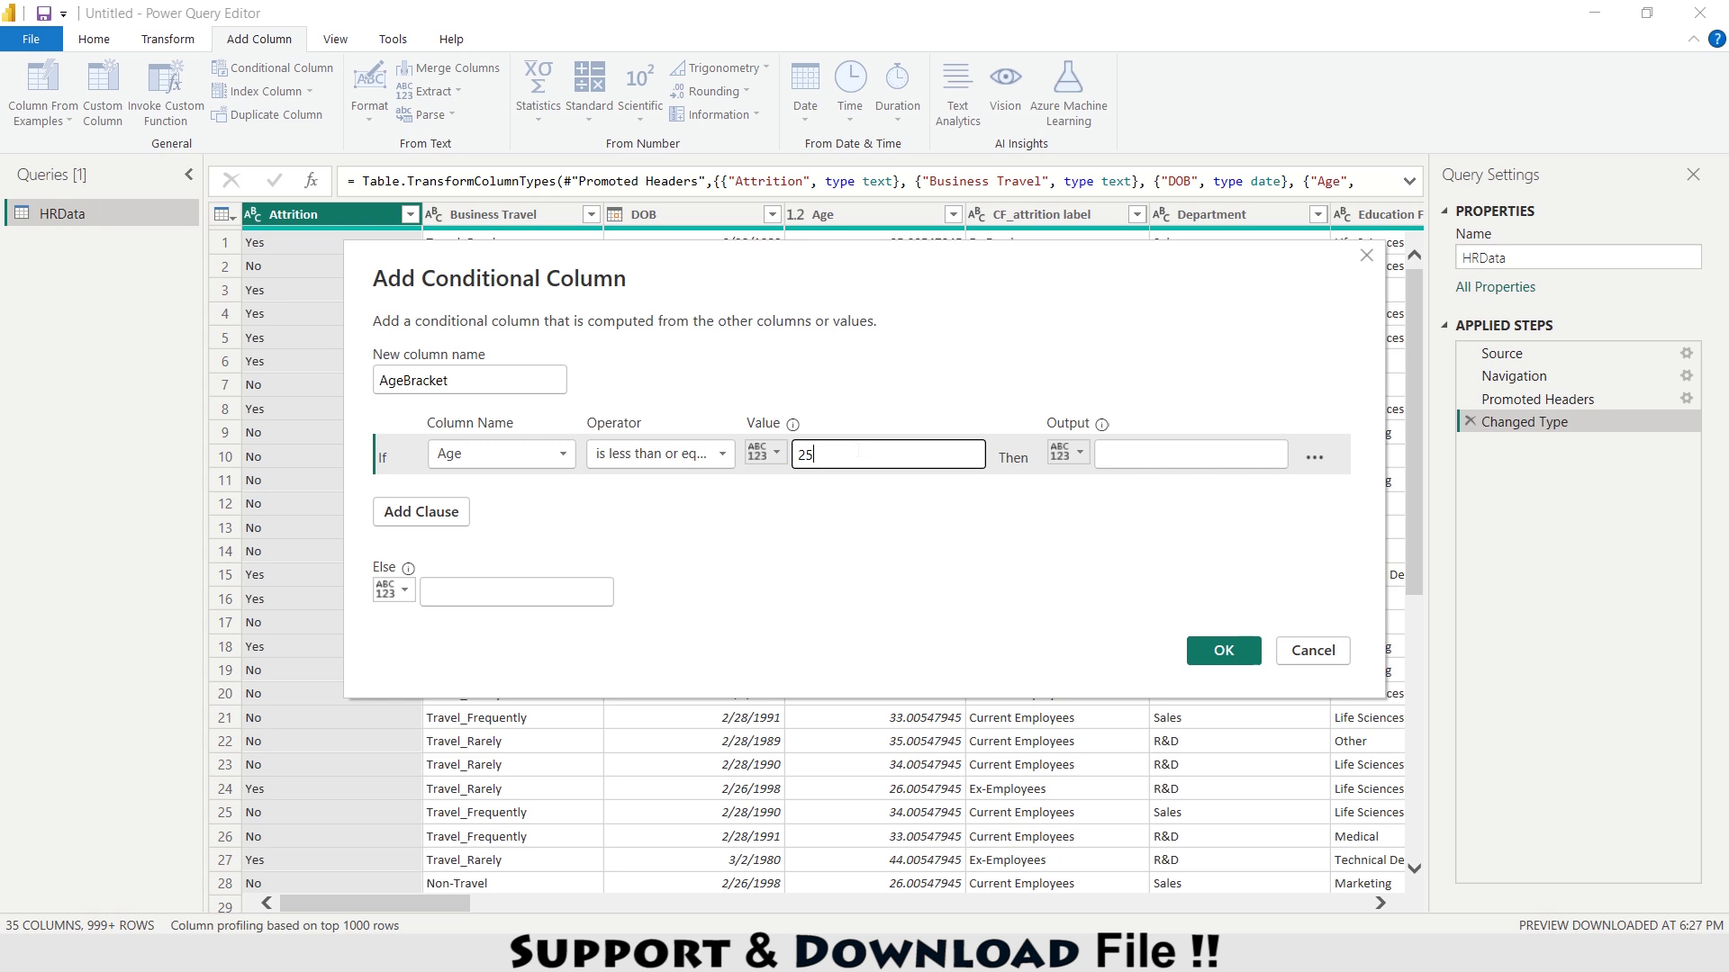
pyautogui.click(1162, 450)
pyautogui.write('18-25')
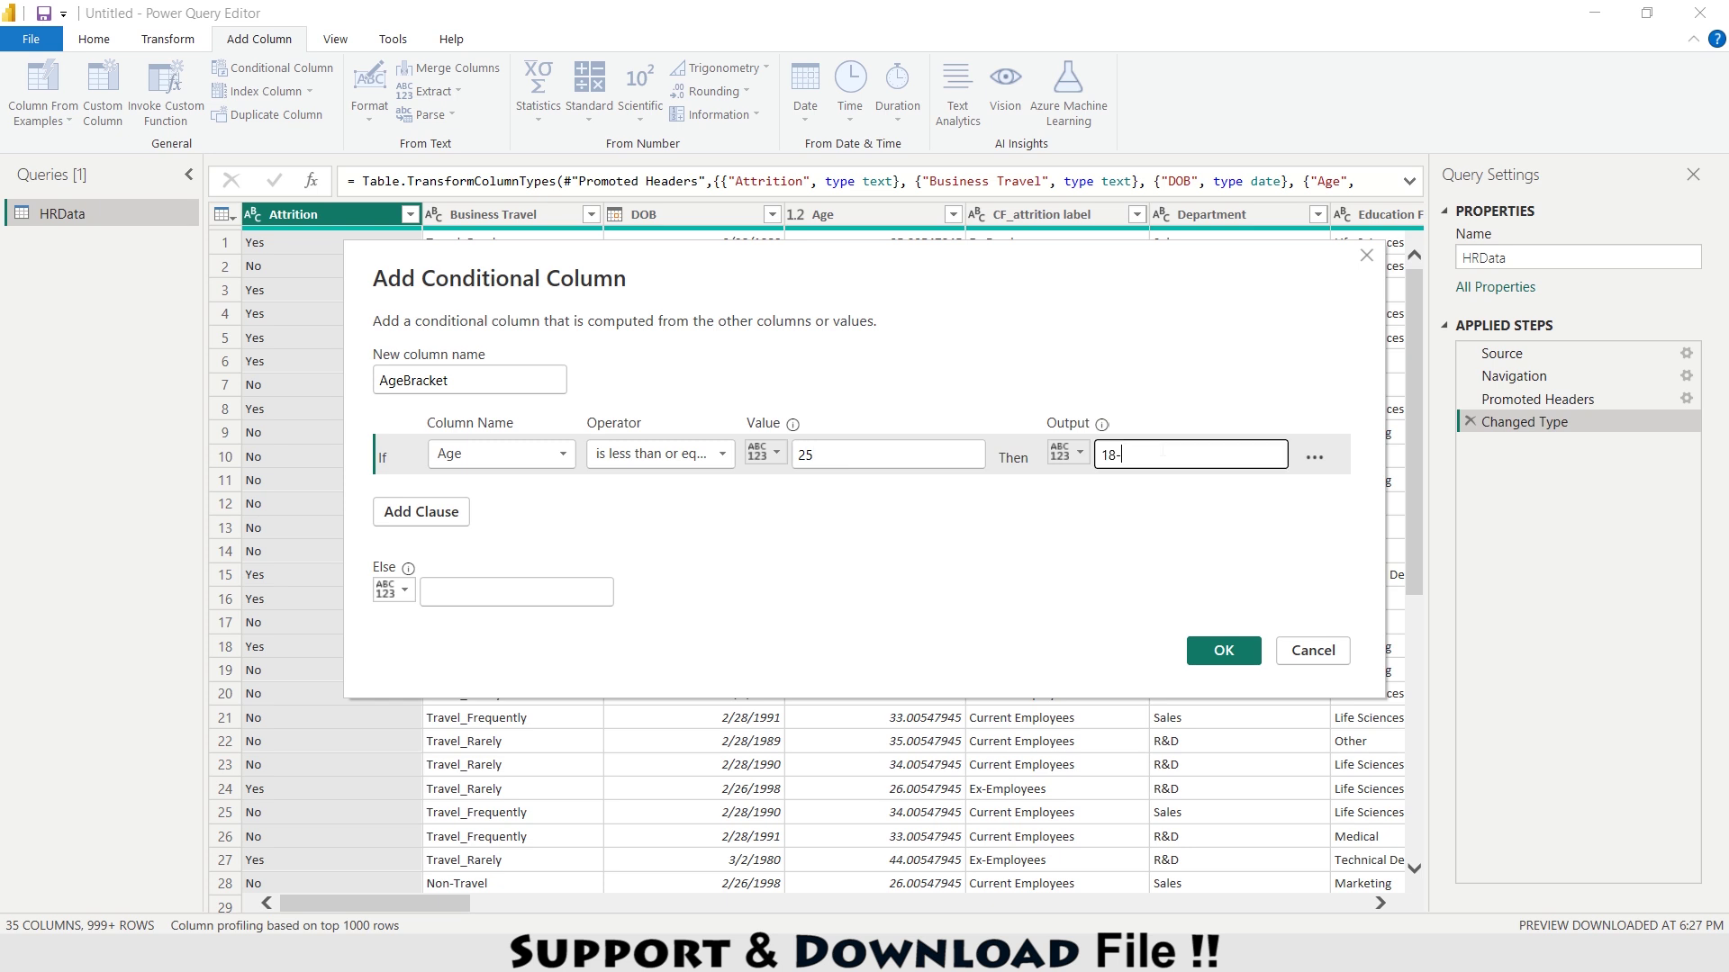
# Add a second clause: Age <= 35 gives 26-35
pyautogui.click(439, 521)
pyautogui.click(565, 494)
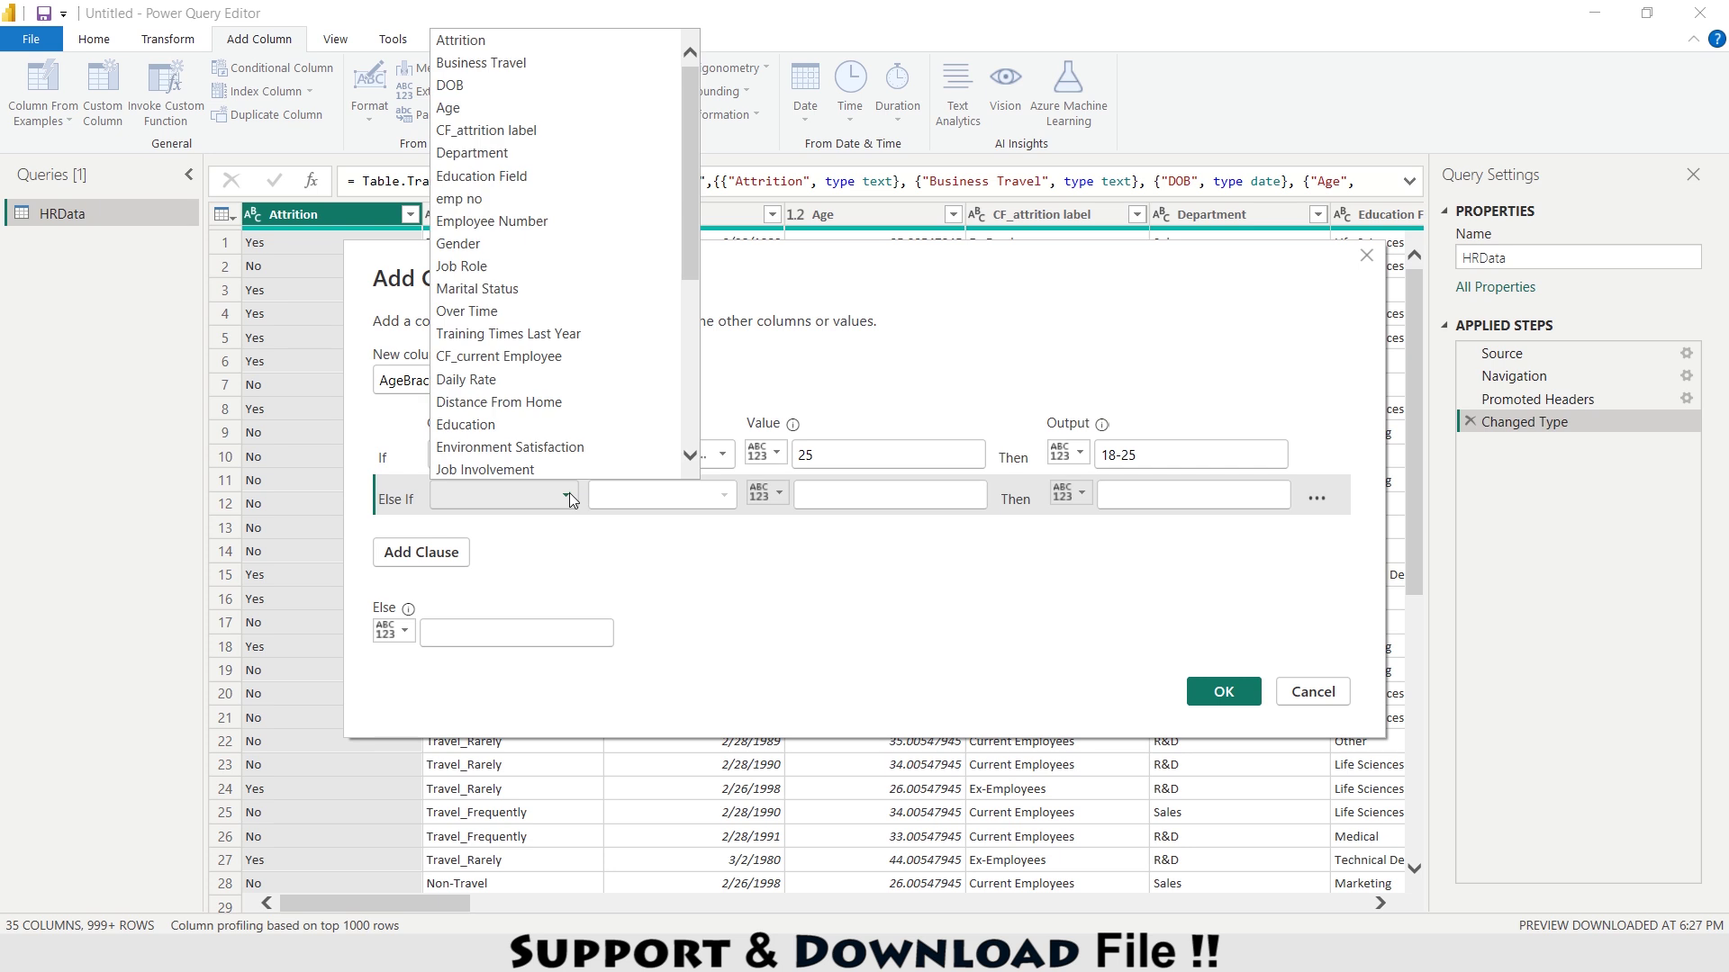
pyautogui.click(463, 104)
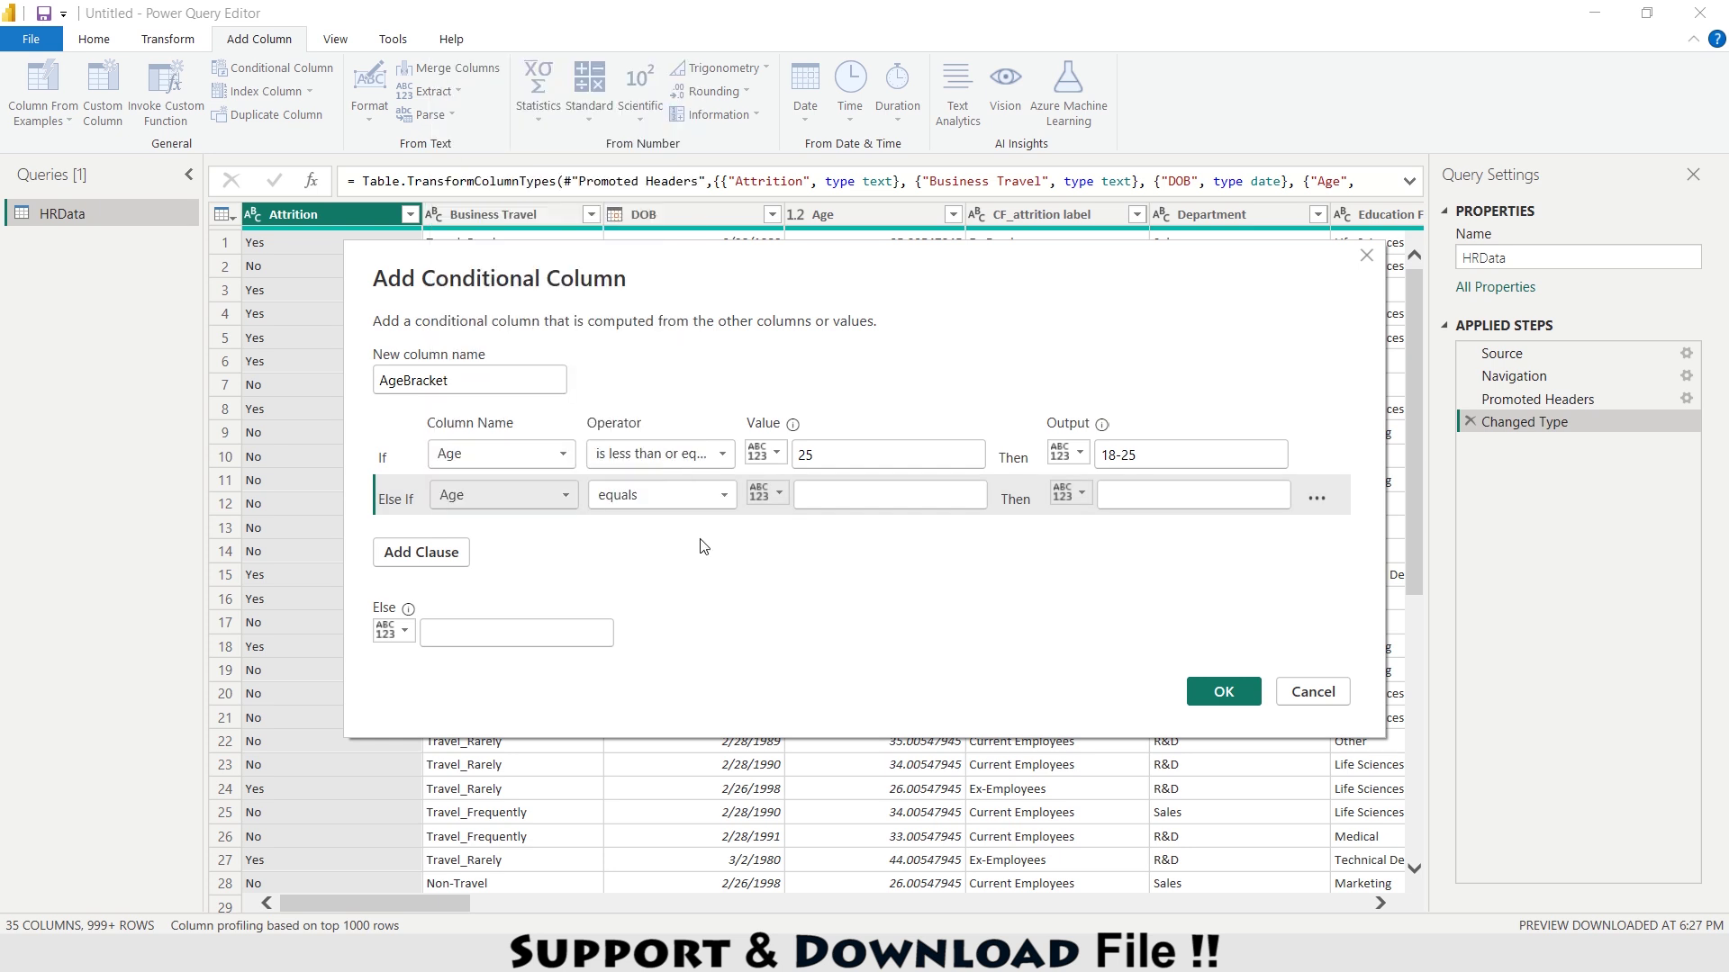
pyautogui.click(724, 499)
pyautogui.click(647, 631)
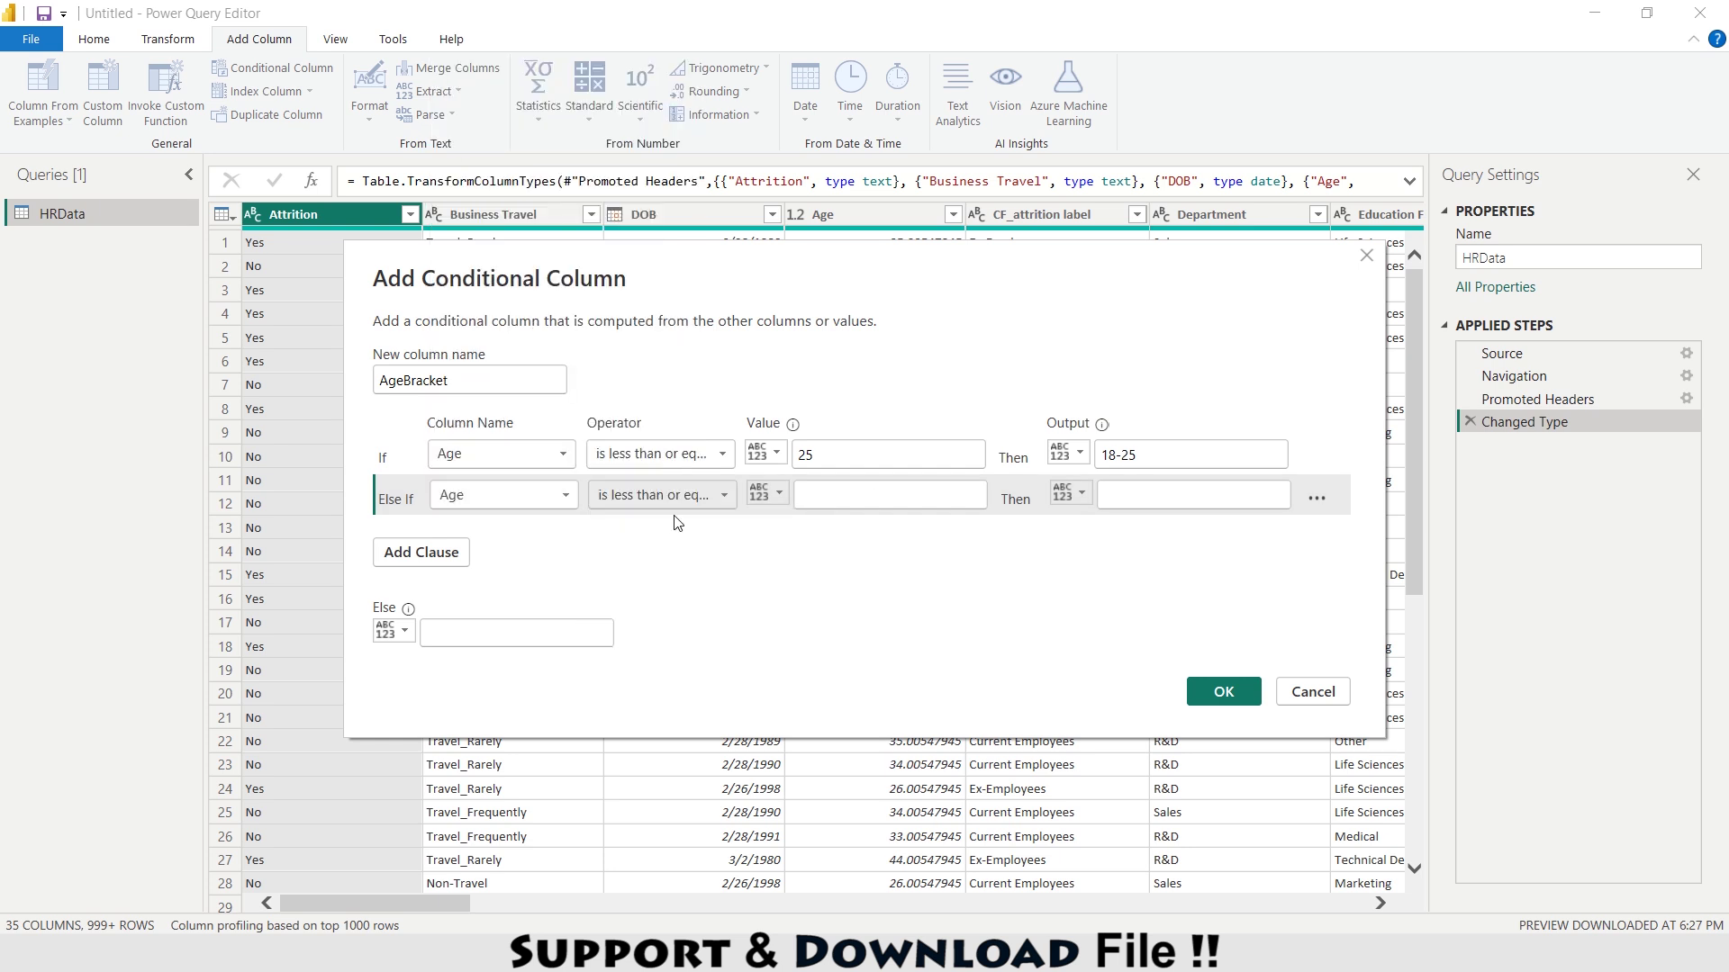
pyautogui.click(855, 495)
pyautogui.write('35')
pyautogui.click(1133, 486)
pyautogui.write('26')
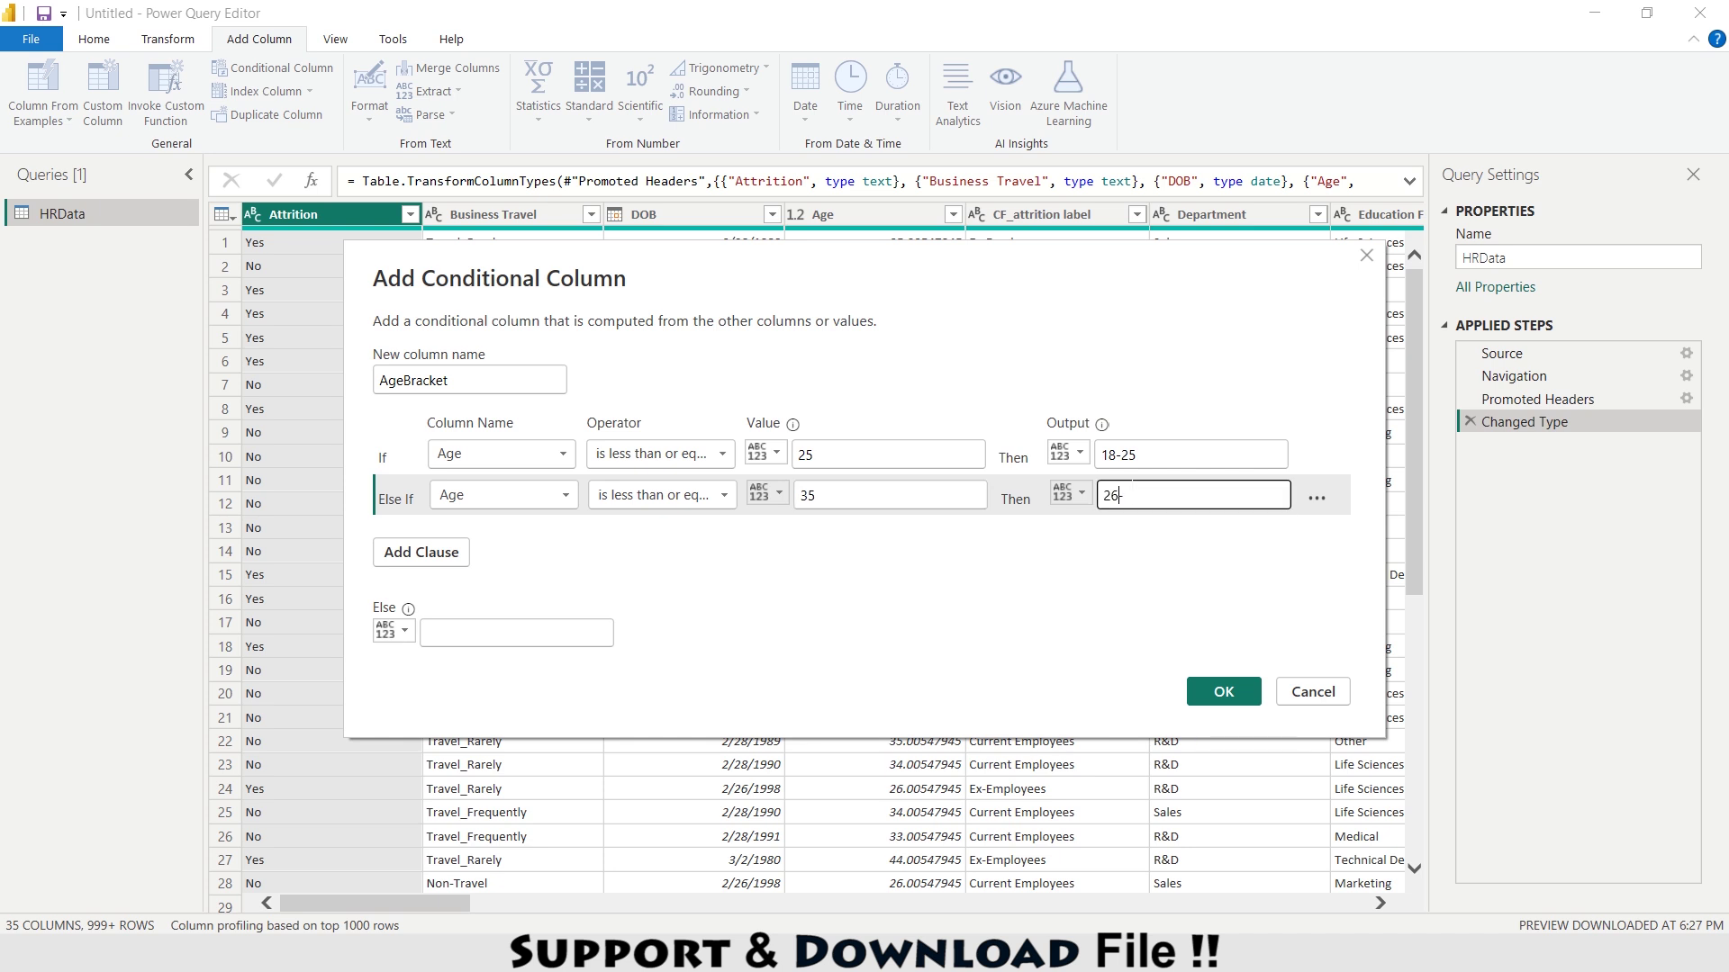
pyautogui.write('-35')
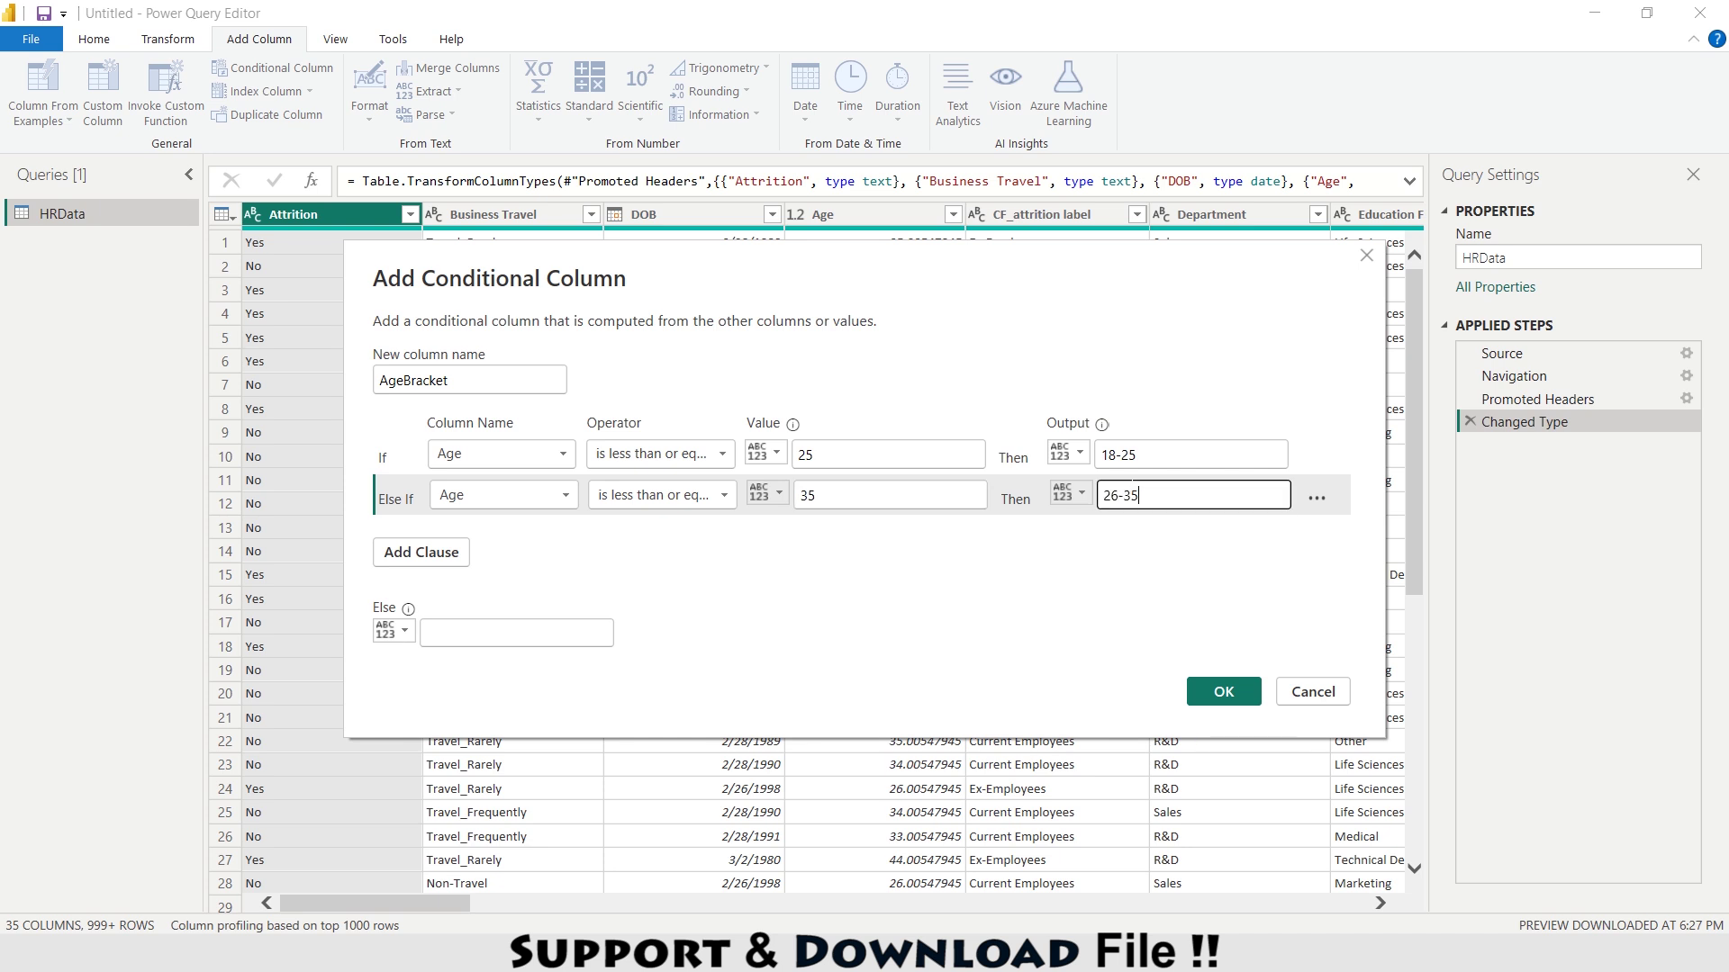
# Add a third clause: Age <= 45 gives 36-45
pyautogui.click(431, 557)
pyautogui.click(517, 538)
pyautogui.press('Down')
pyautogui.press('Down')
pyautogui.press('Down')
pyautogui.press('Return')
pyautogui.click(661, 534)
pyautogui.click(663, 677)
pyautogui.click(840, 537)
pyautogui.write('45')
pyautogui.click(1134, 536)
pyautogui.write('36-45')
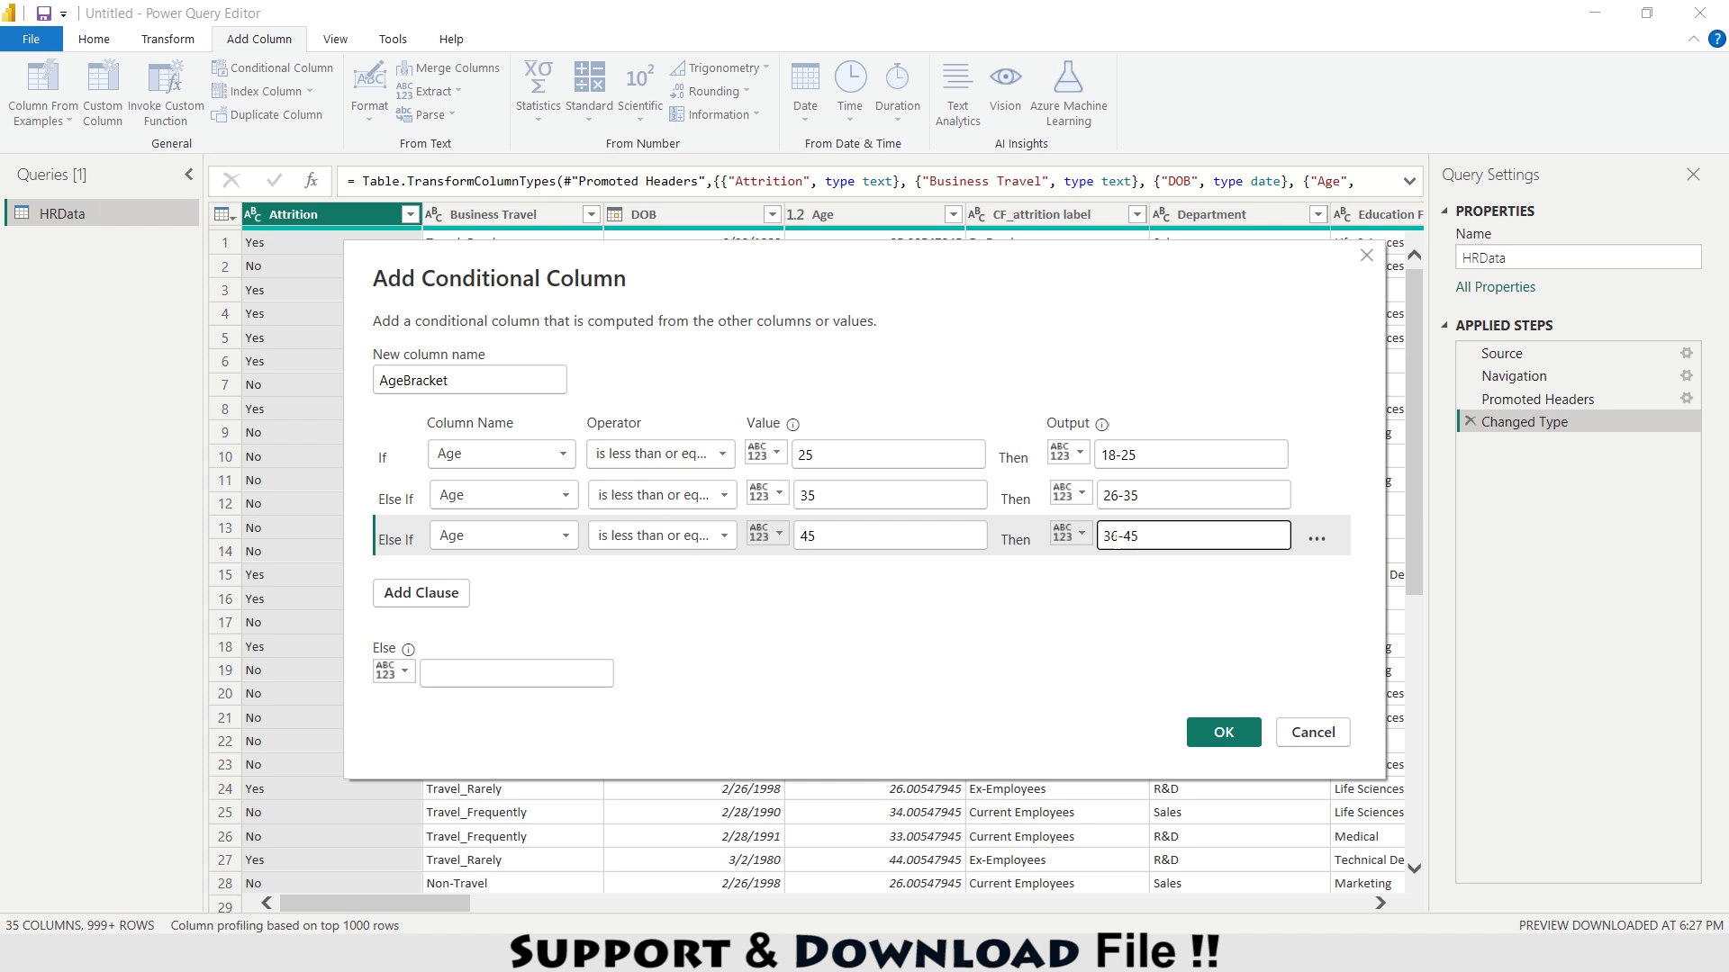
# Add Age <= 55 giving 46-55, set Else to 'More Than 55', and confirm
pyautogui.click(421, 592)
pyautogui.click(567, 578)
pyautogui.click(468, 187)
pyautogui.click(662, 577)
pyautogui.click(645, 716)
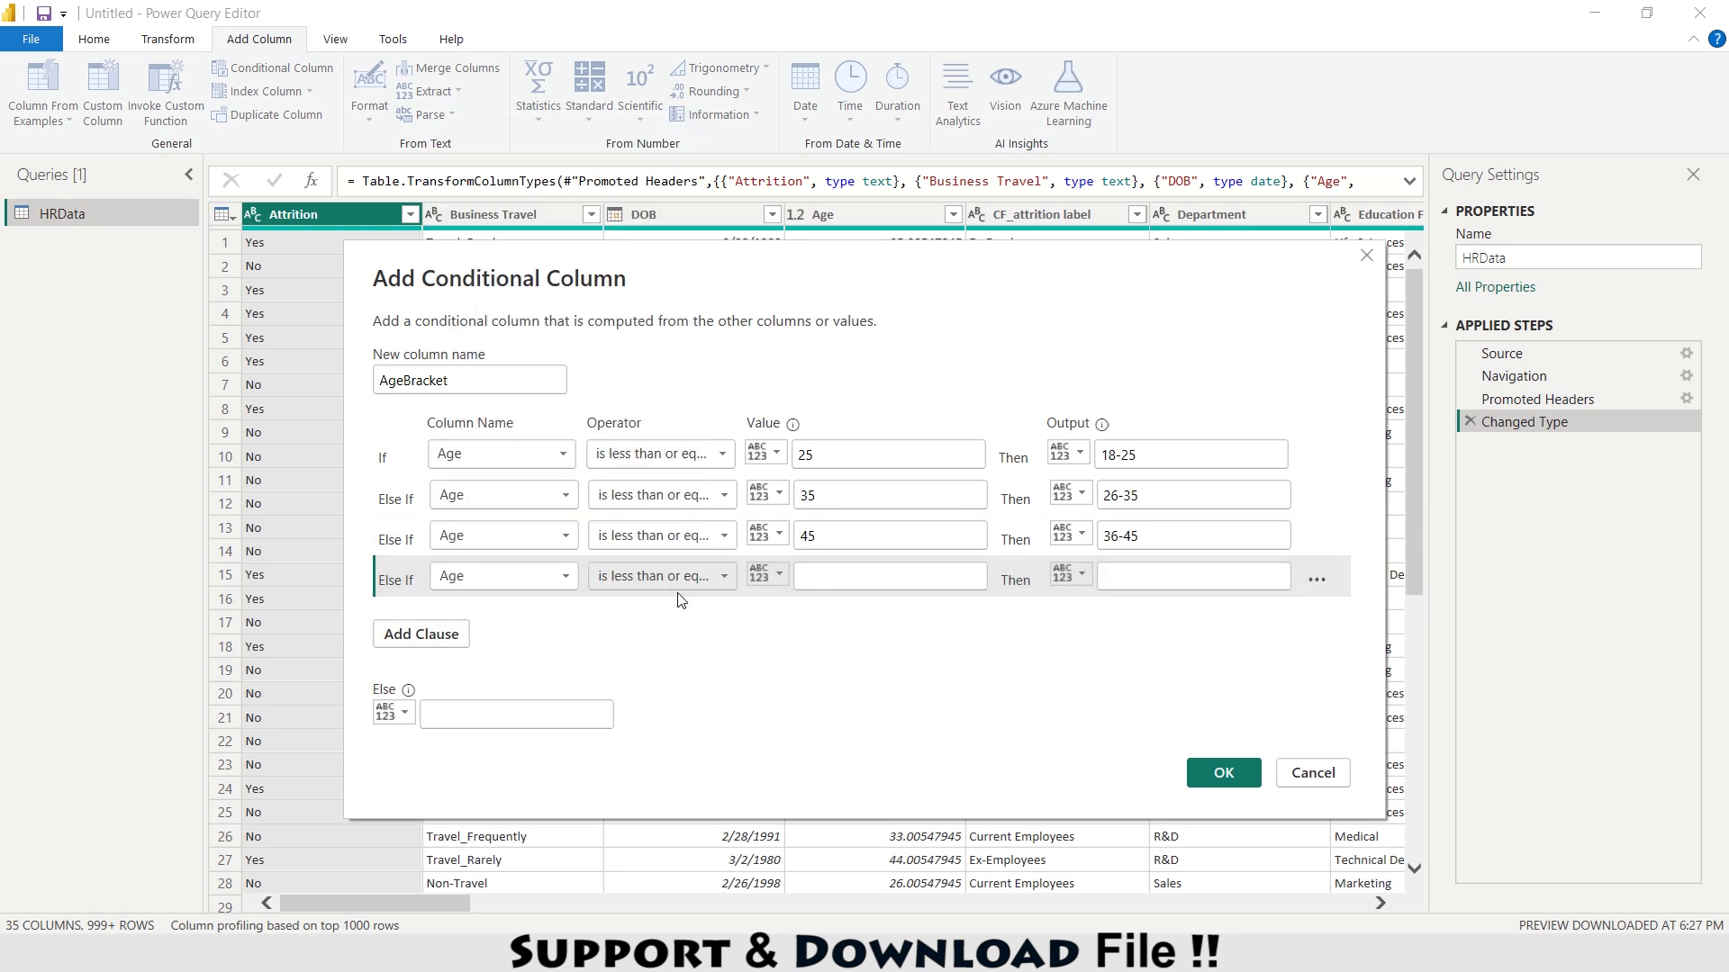
pyautogui.click(815, 577)
pyautogui.write('55')
pyautogui.click(1127, 575)
pyautogui.write('46-55')
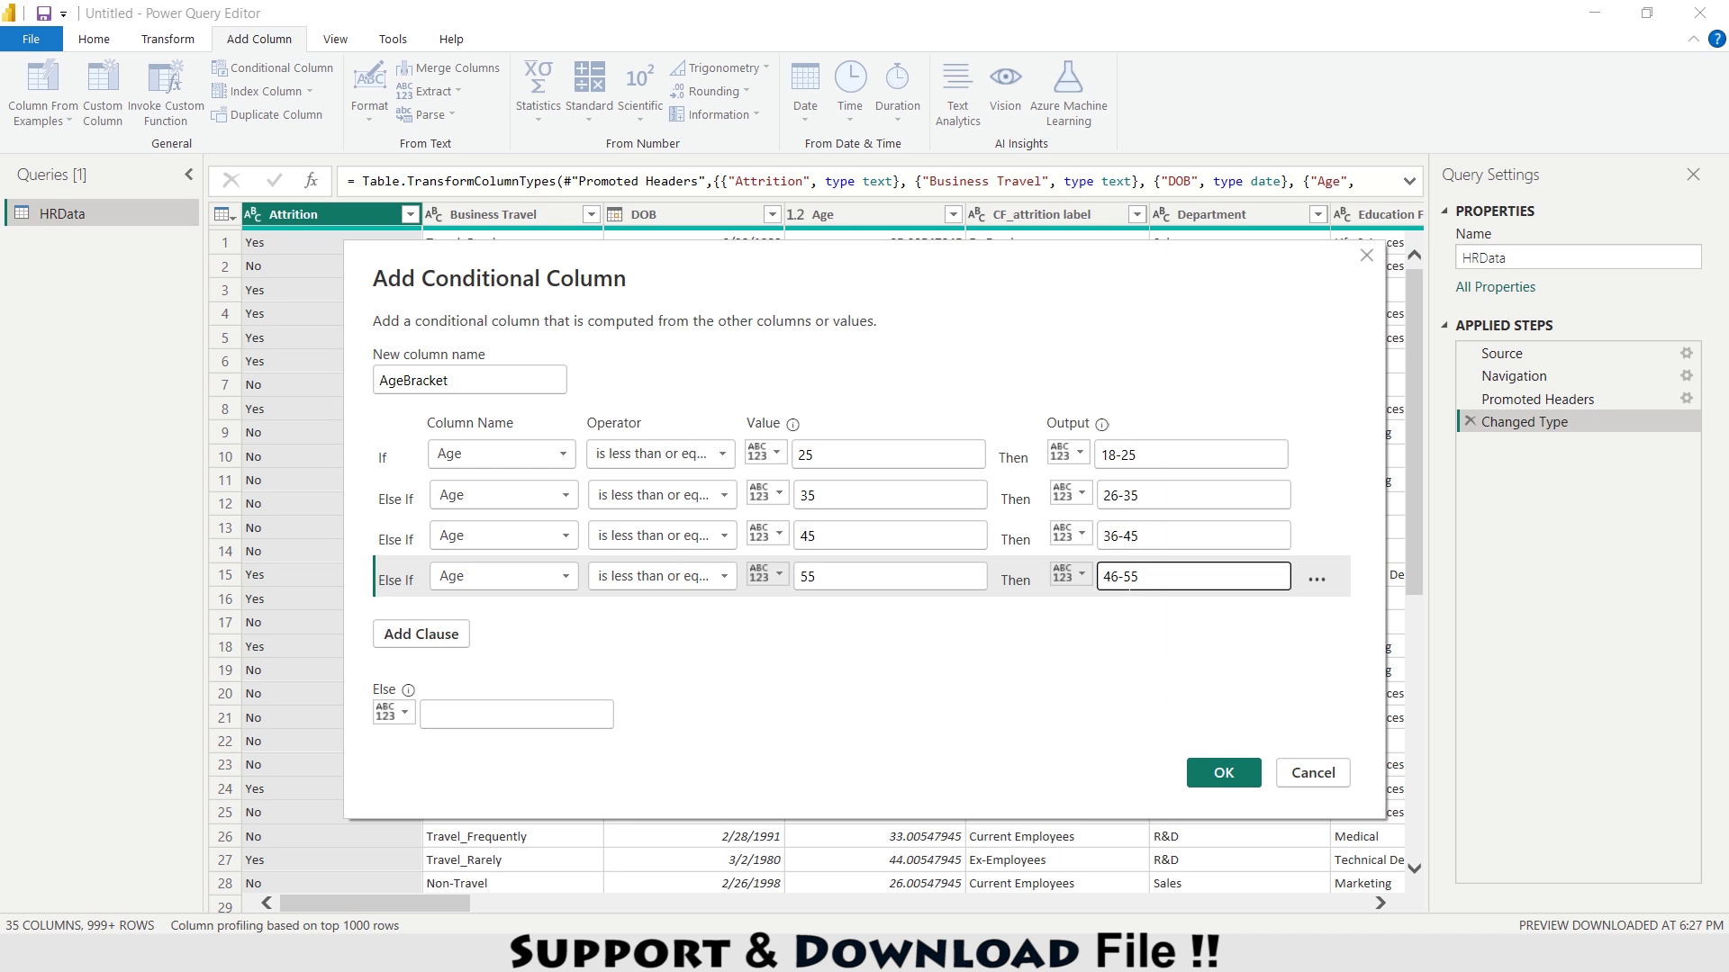
pyautogui.click(462, 714)
pyautogui.write('More Than 55')
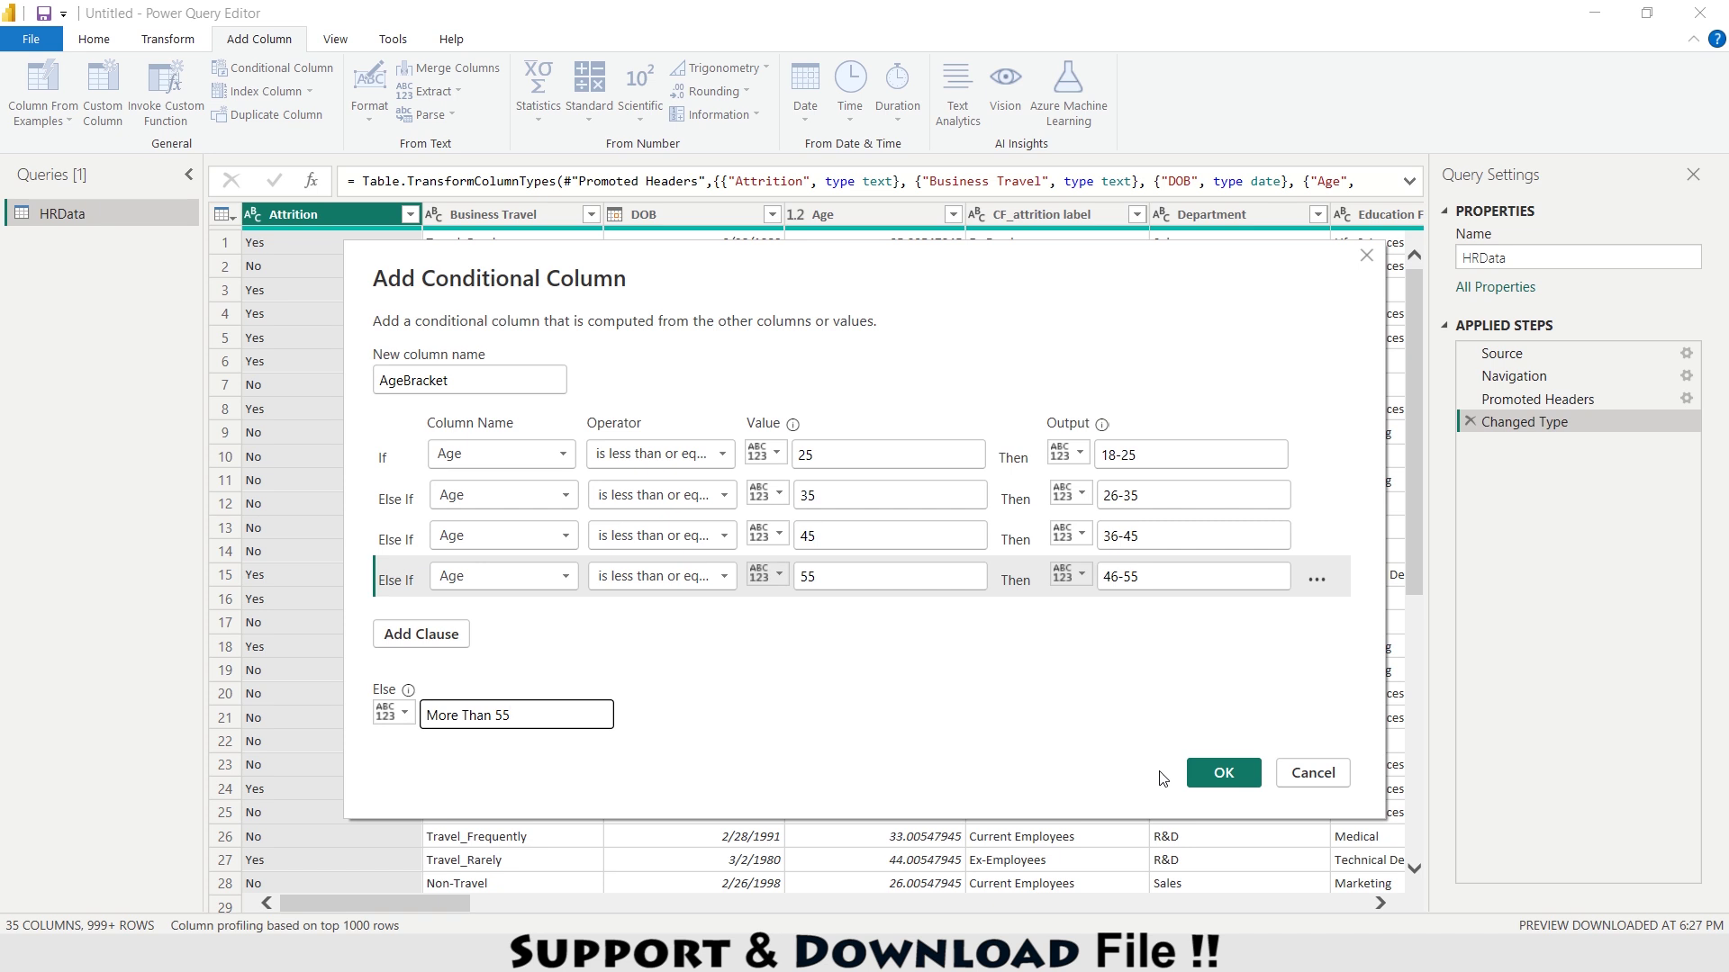
pyautogui.click(1220, 772)
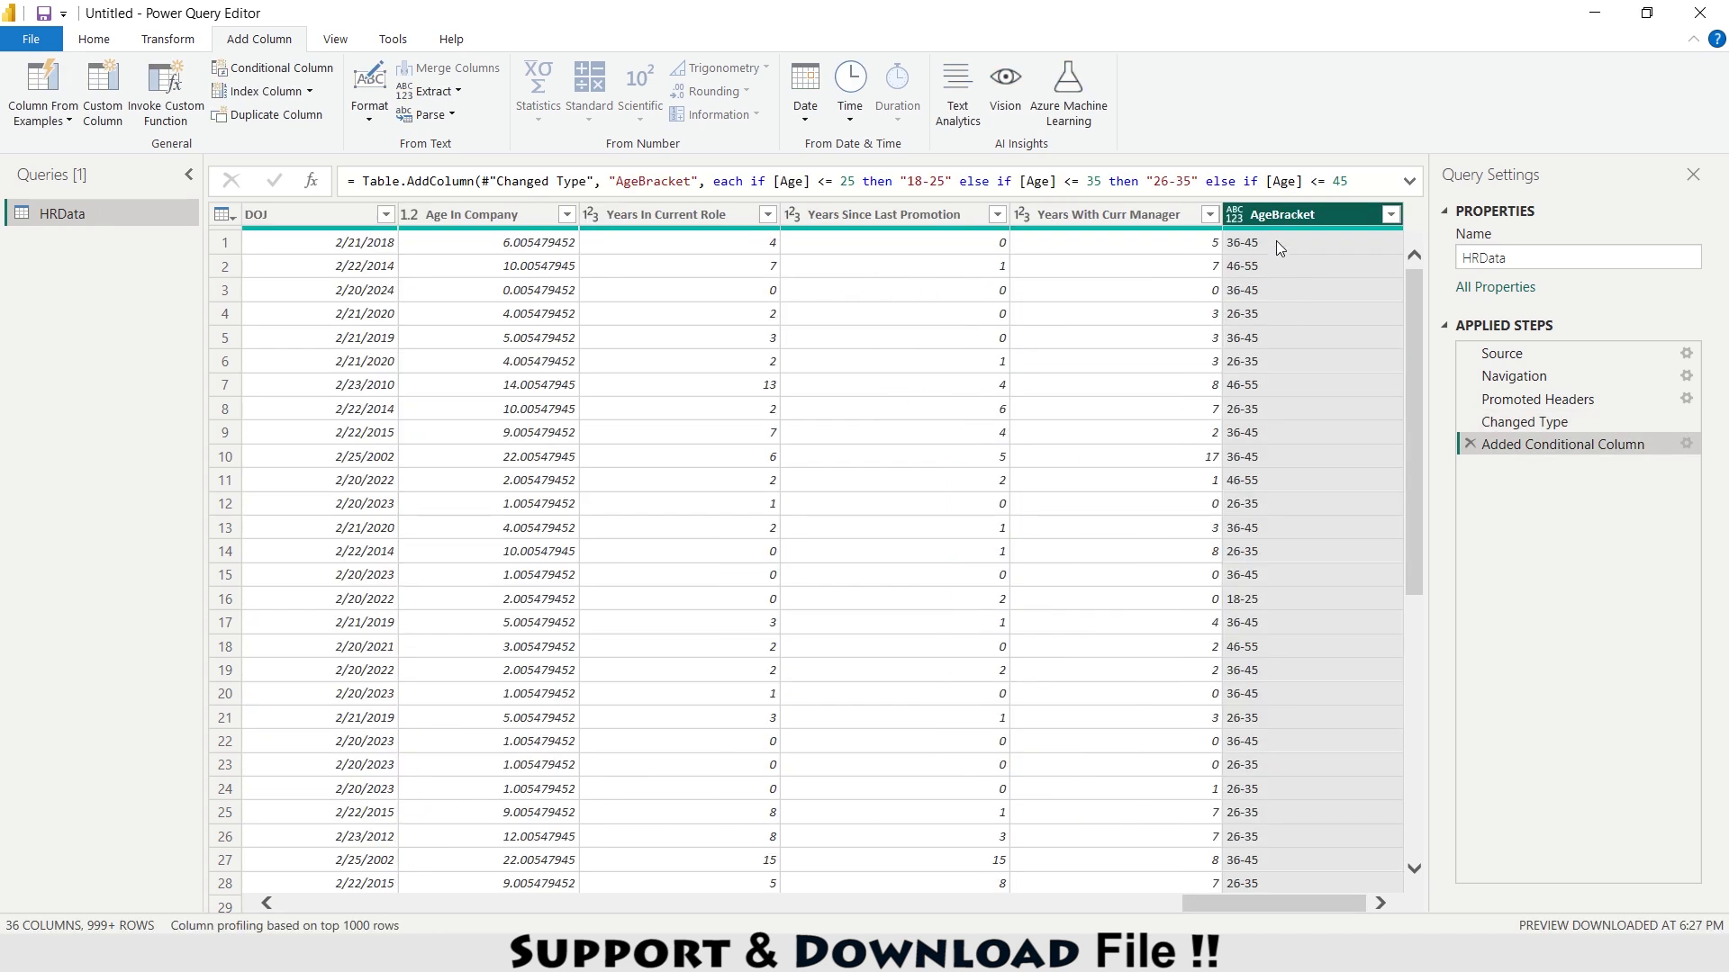
# Close & Apply the query changes to load HRData into the report
pyautogui.click(99, 41)
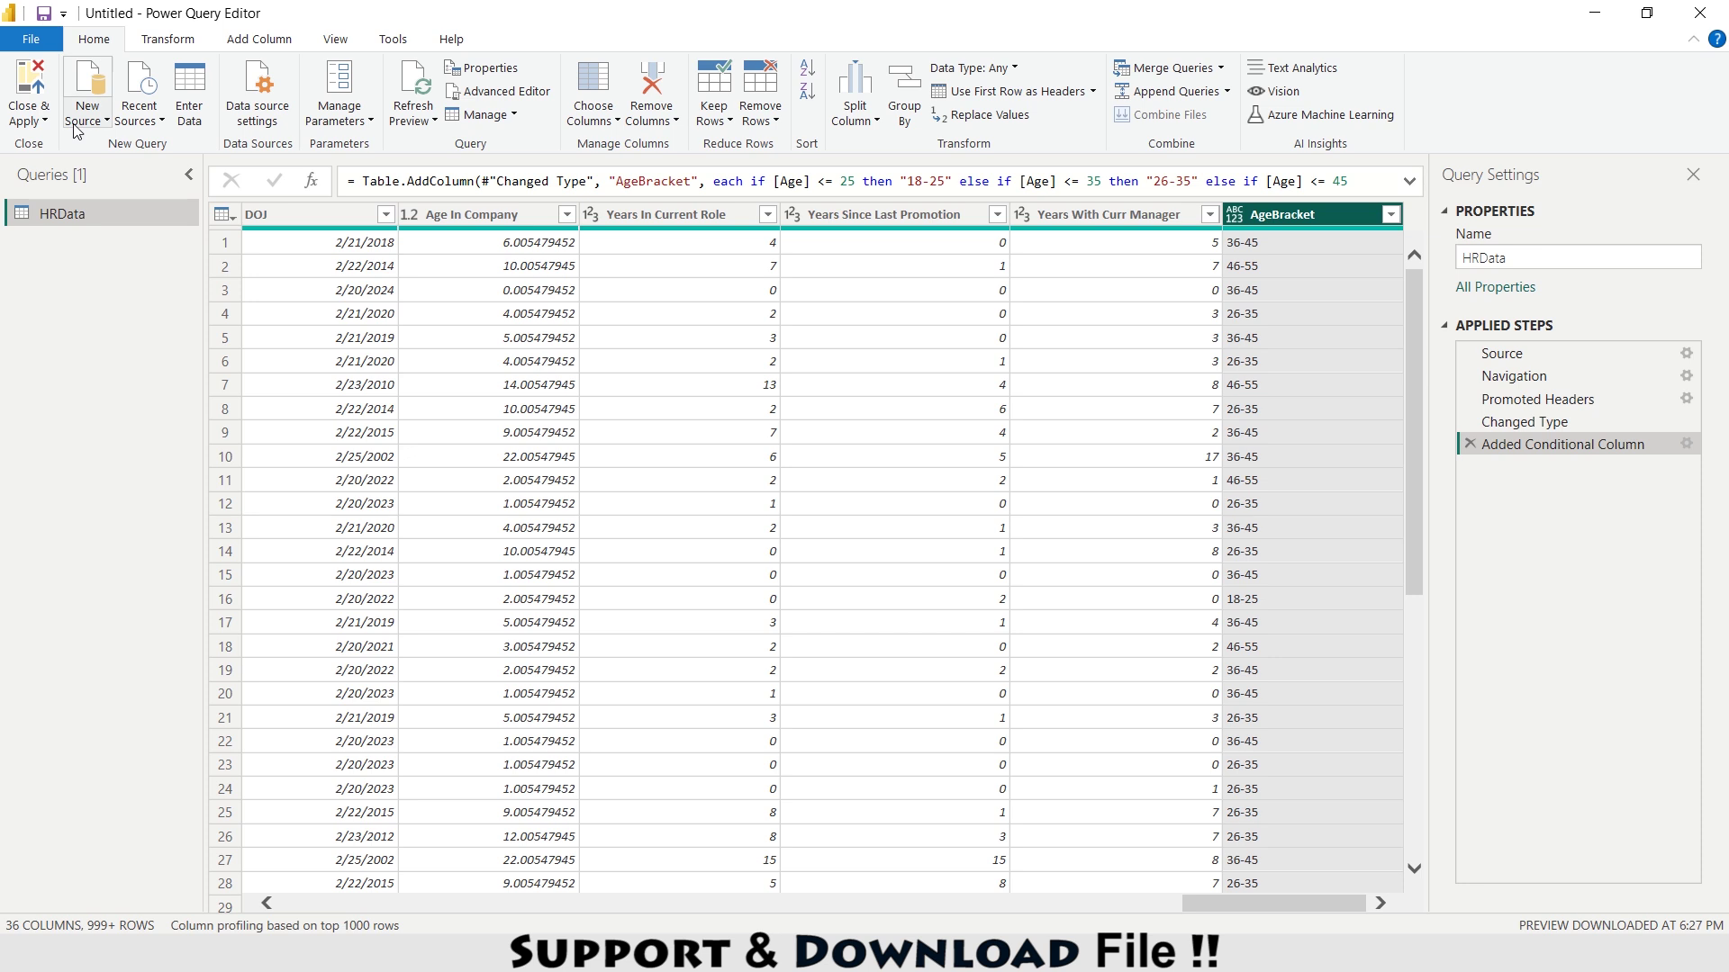
pyautogui.click(34, 125)
pyautogui.click(93, 147)
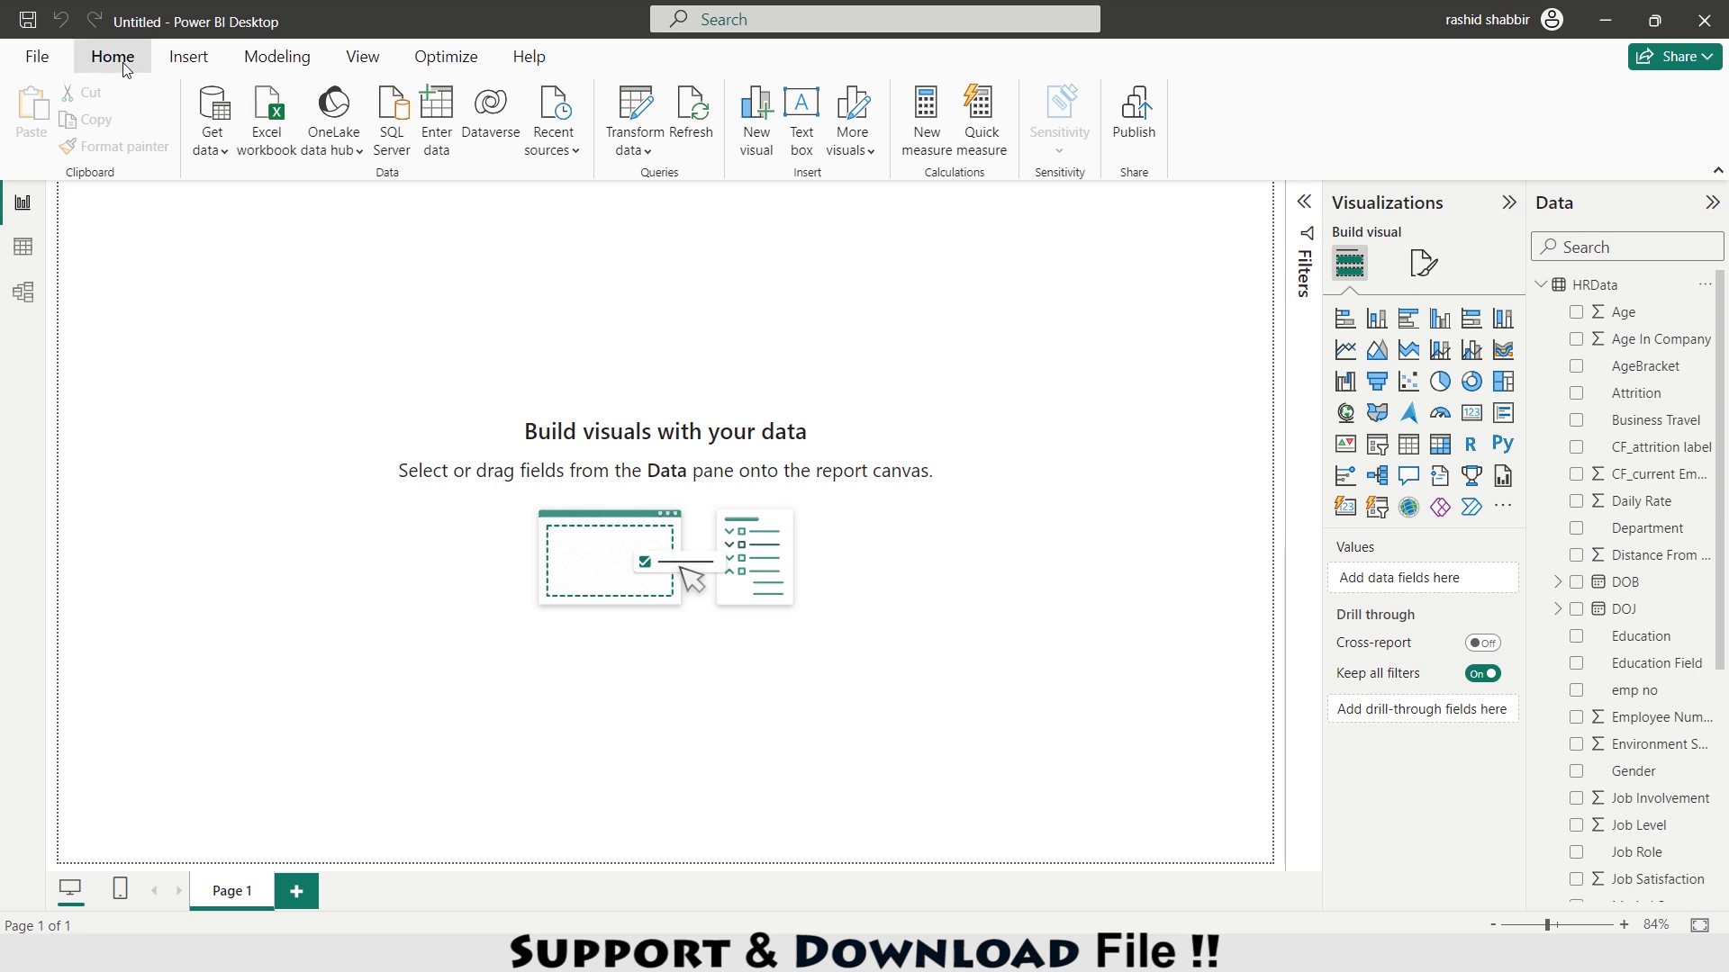
# Create a manually entered table named Calculations
pyautogui.click(441, 118)
pyautogui.doubleClick(504, 751)
pyautogui.write('Calculations')
# Load the Calculations table and add the measure Total Emp = COUNTROWS(HRData)
pyautogui.click(1110, 815)
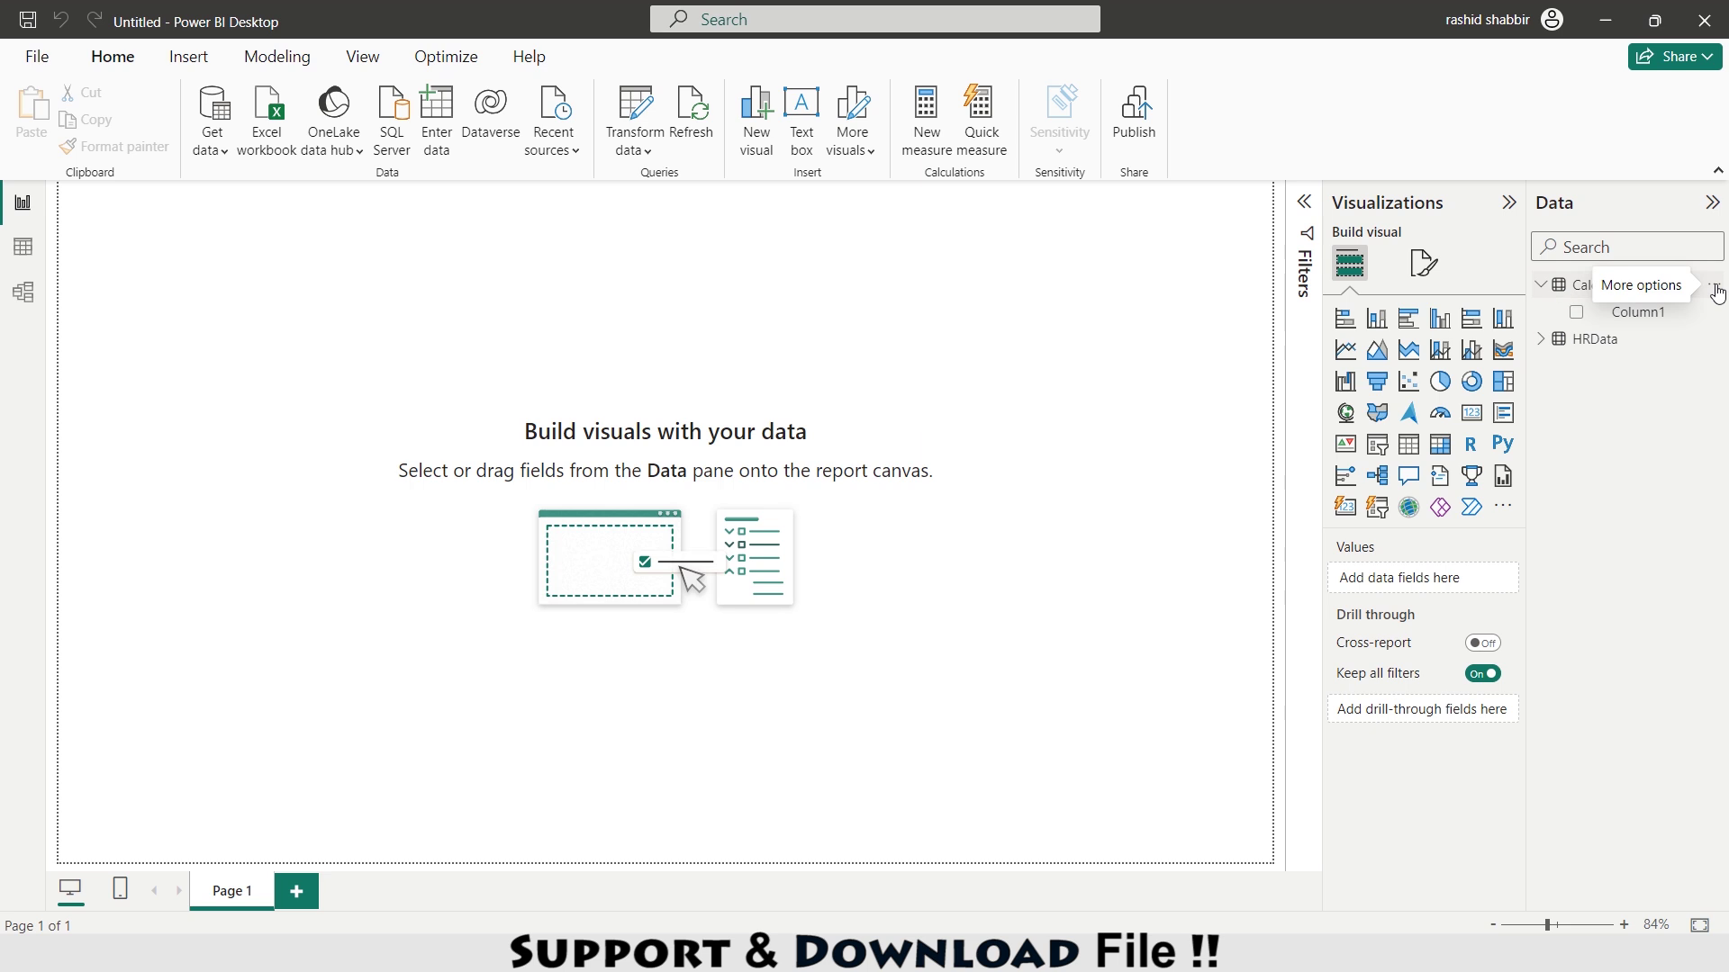
pyautogui.click(1714, 288)
pyautogui.click(1606, 329)
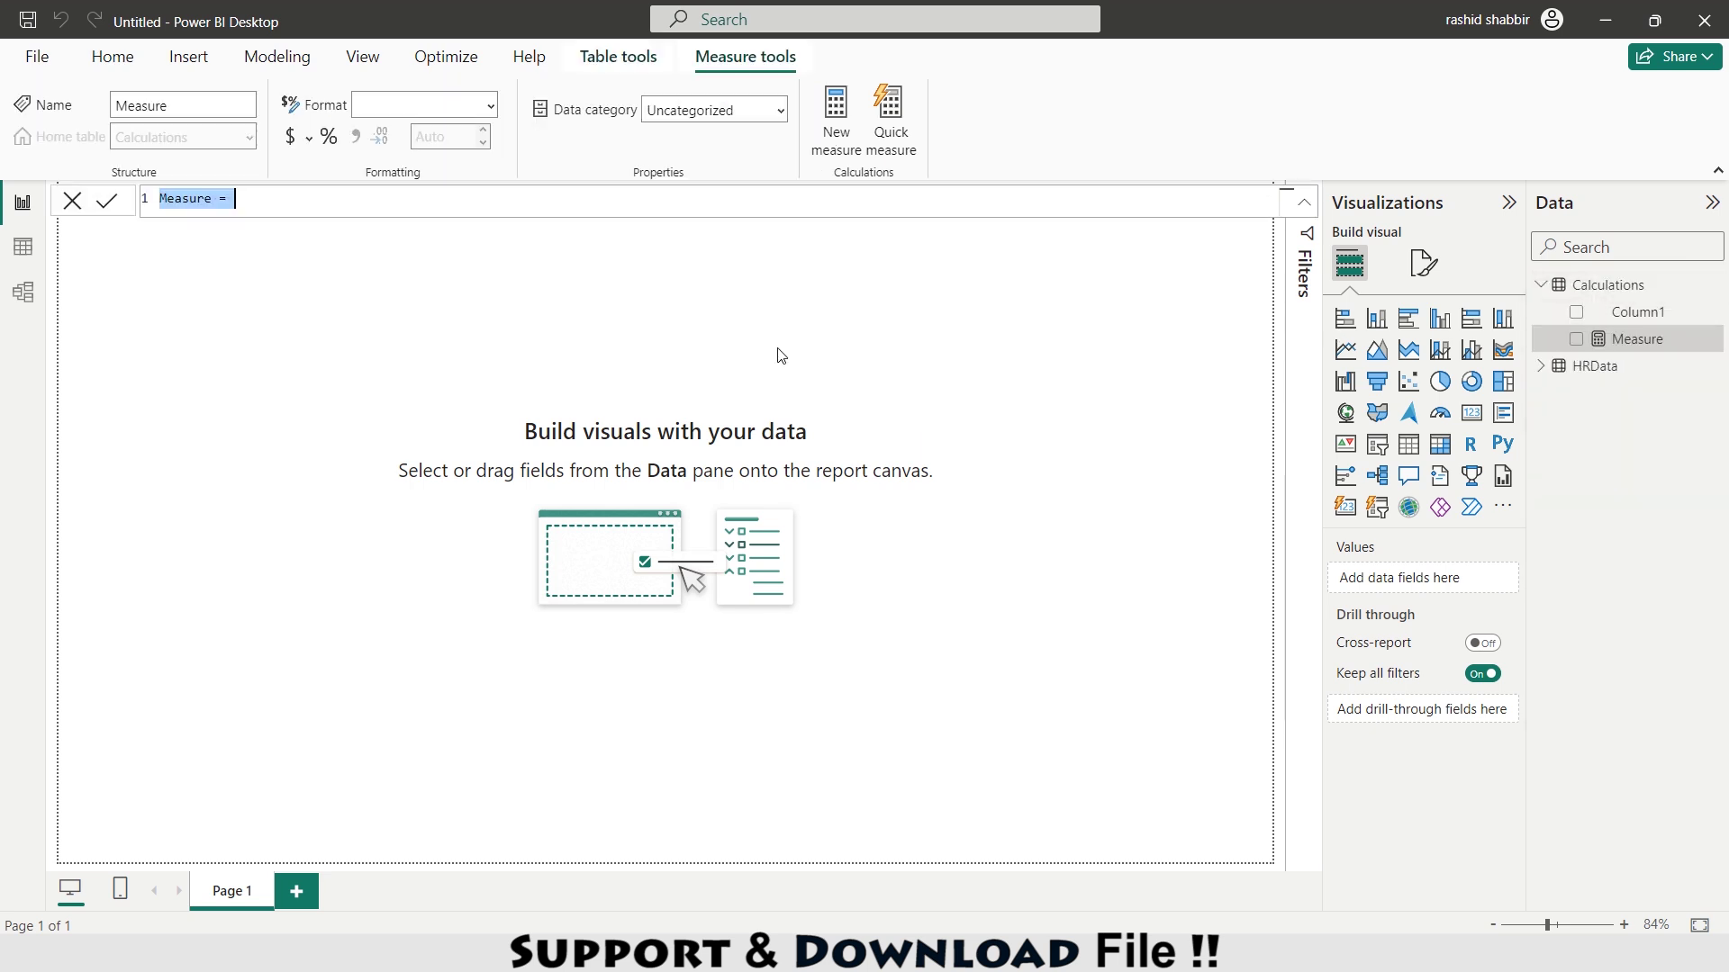
pyautogui.write('Total Emp =')
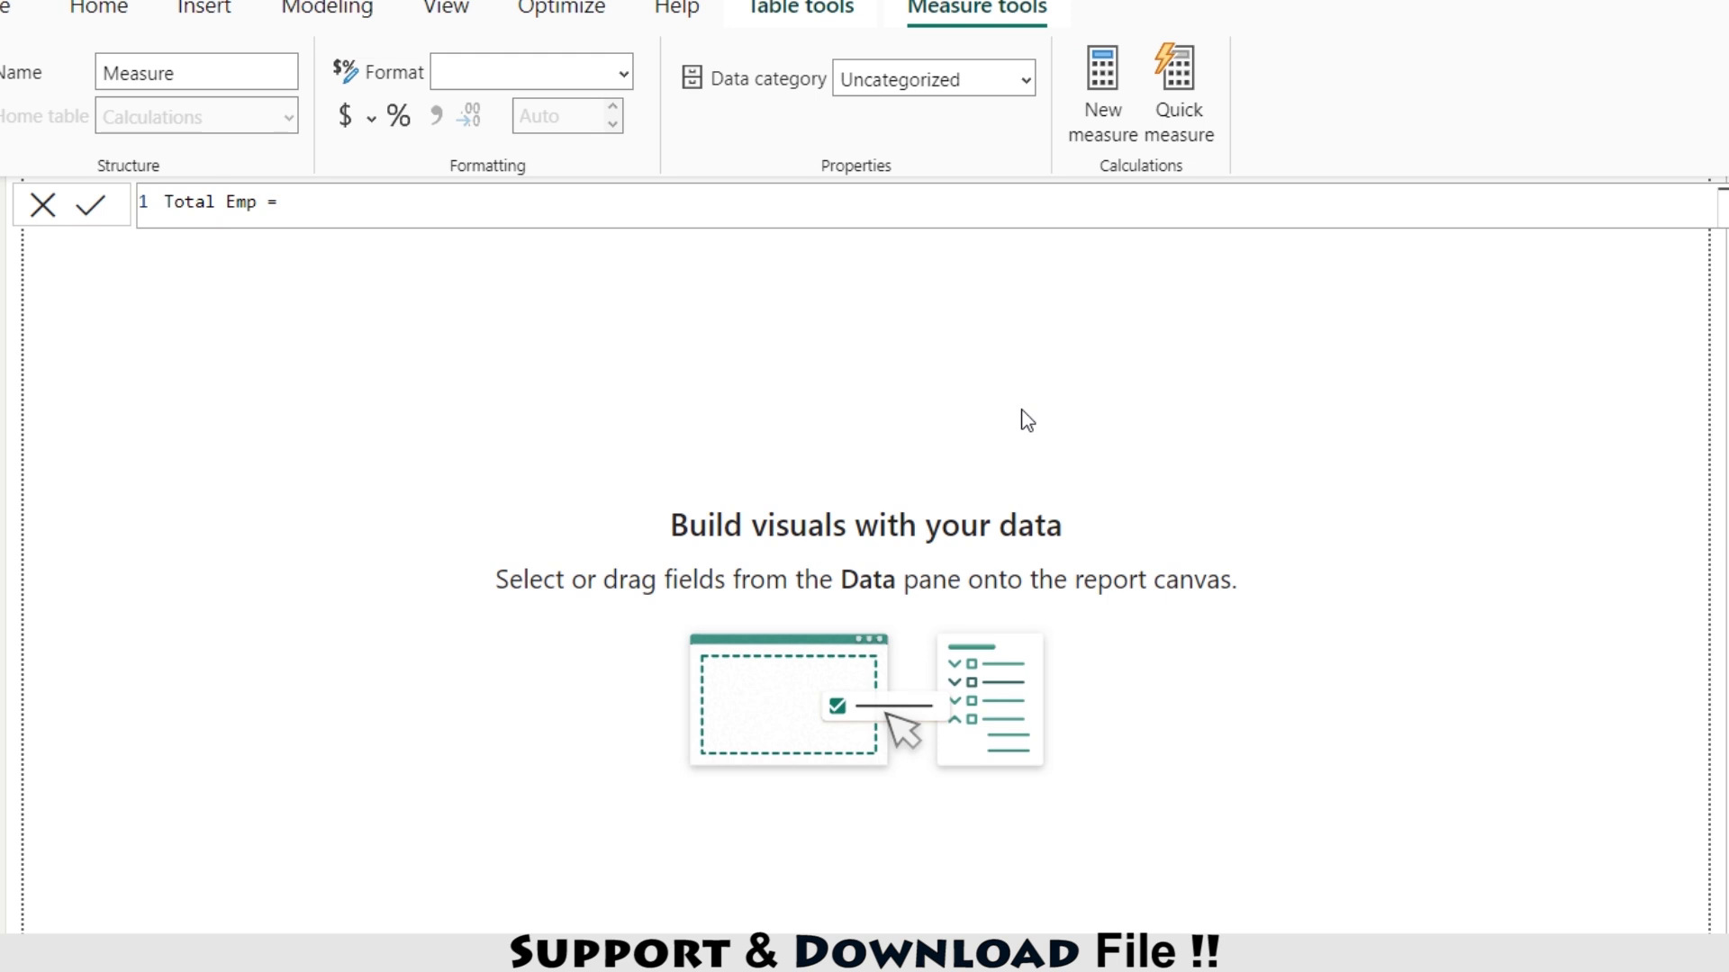
pyautogui.write('cou')
pyautogui.press('Down')
pyautogui.press('Down')
pyautogui.press('Down')
pyautogui.press('Down')
pyautogui.press('Tab')
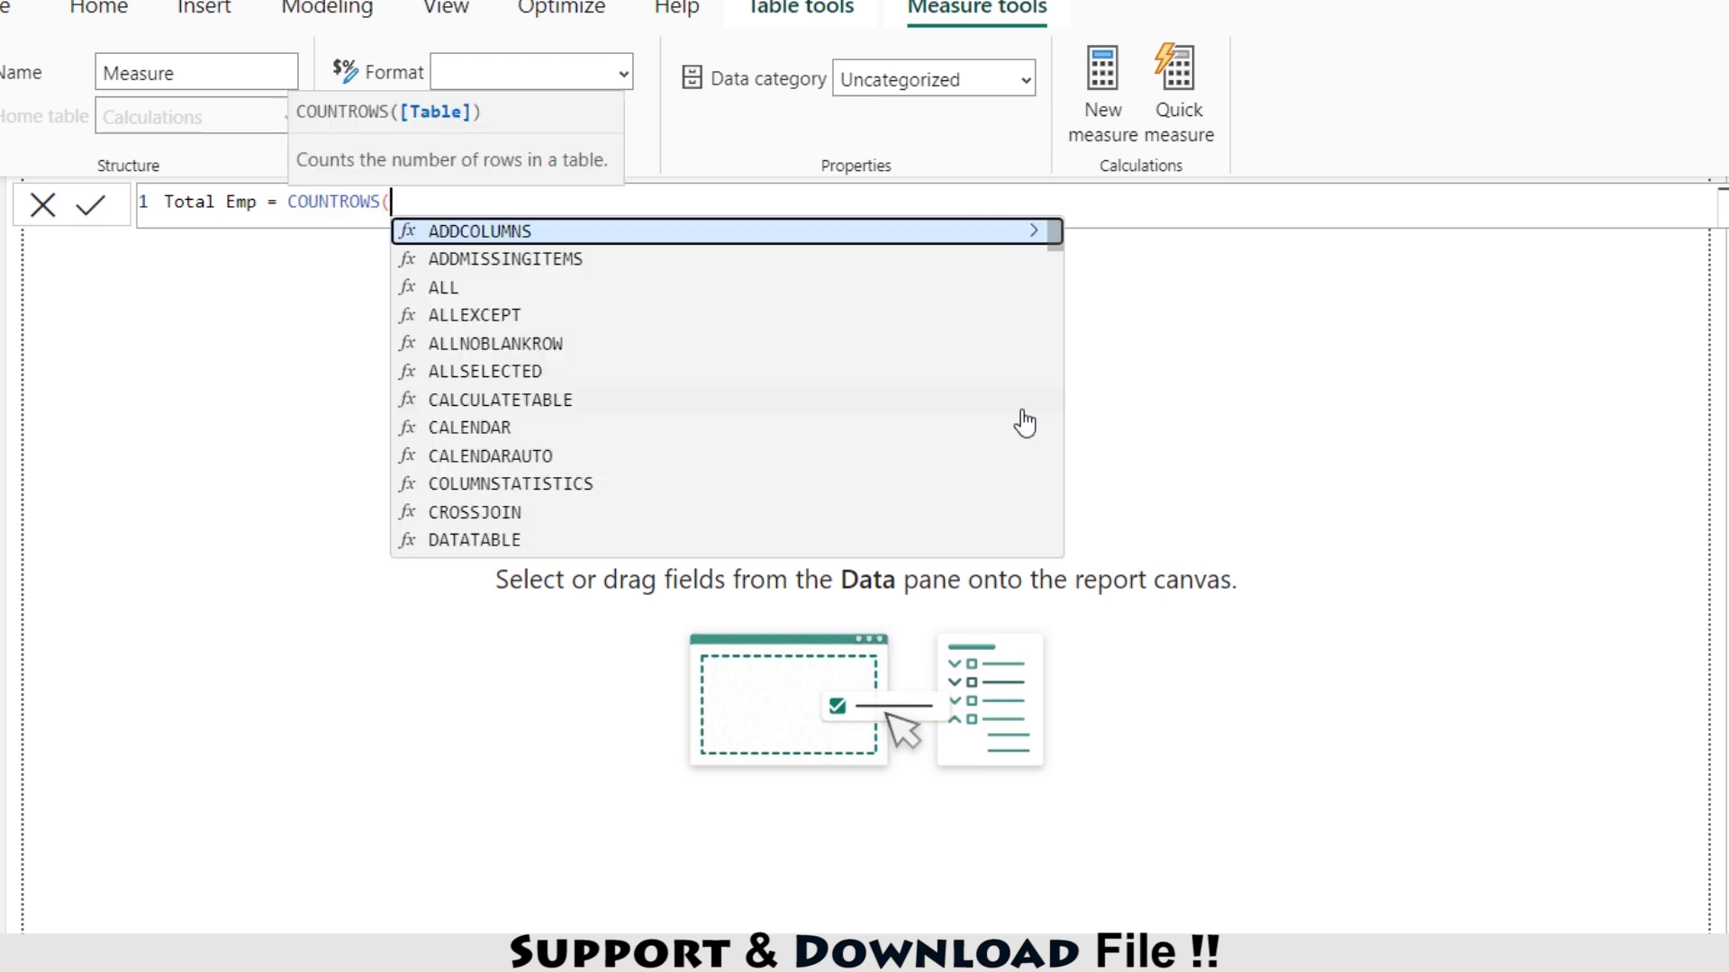
pyautogui.write('hrda')
pyautogui.press('Tab')
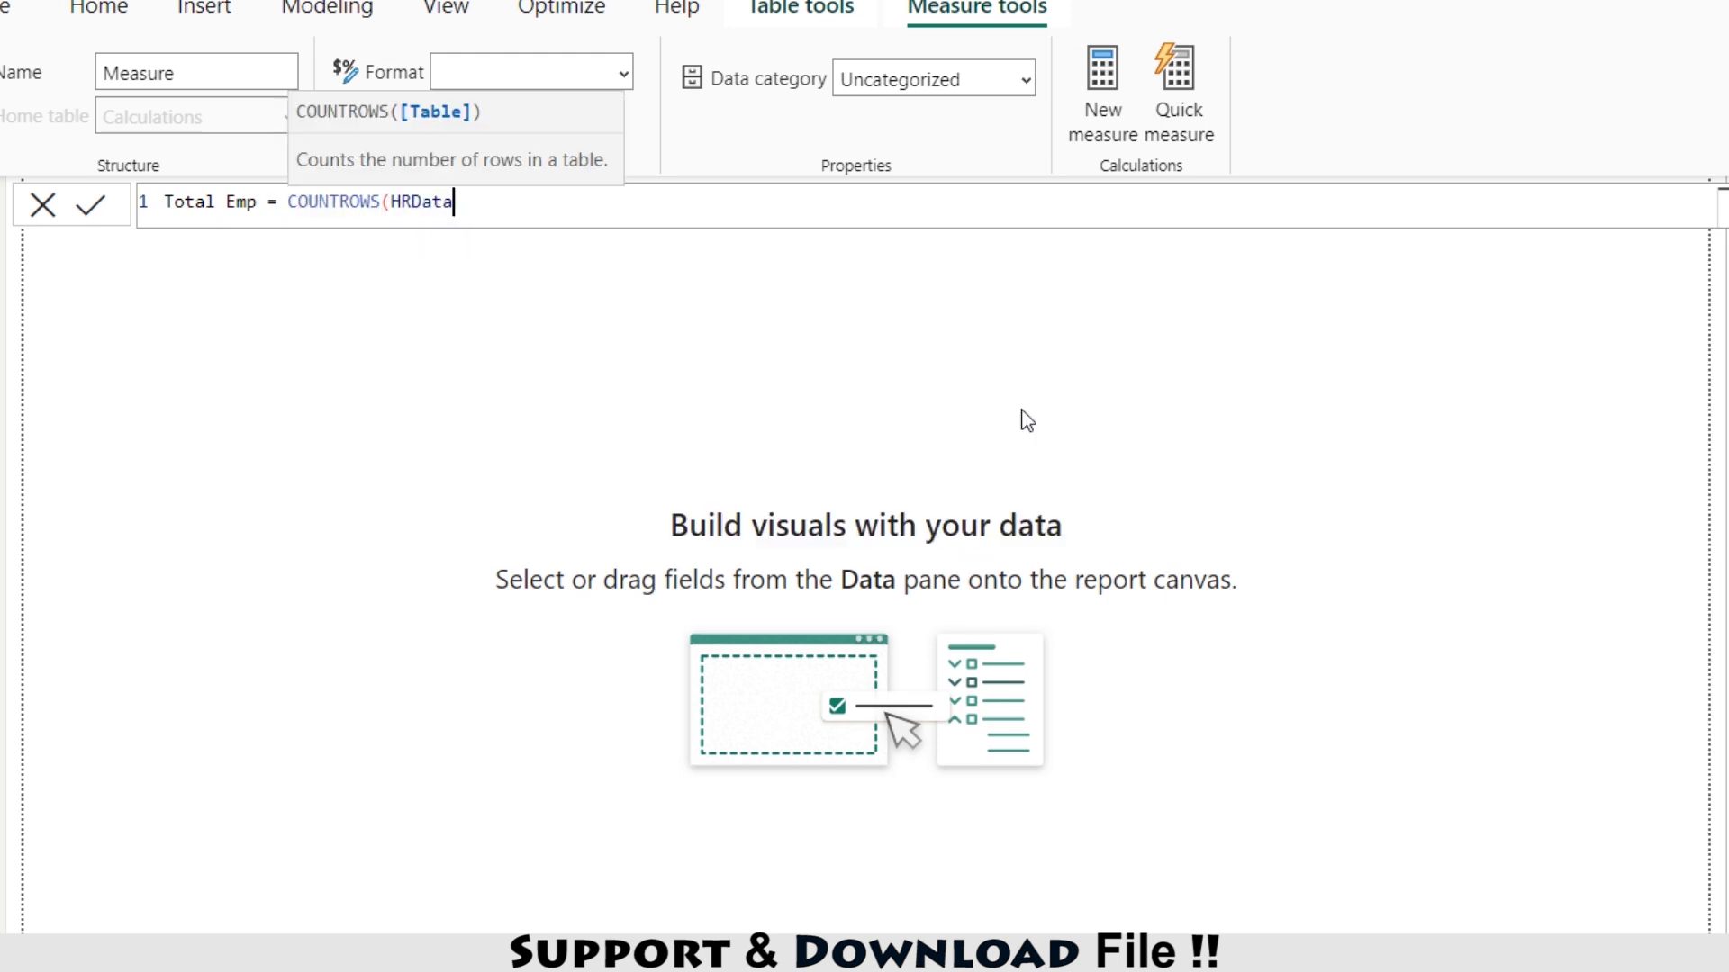
pyautogui.write(')')
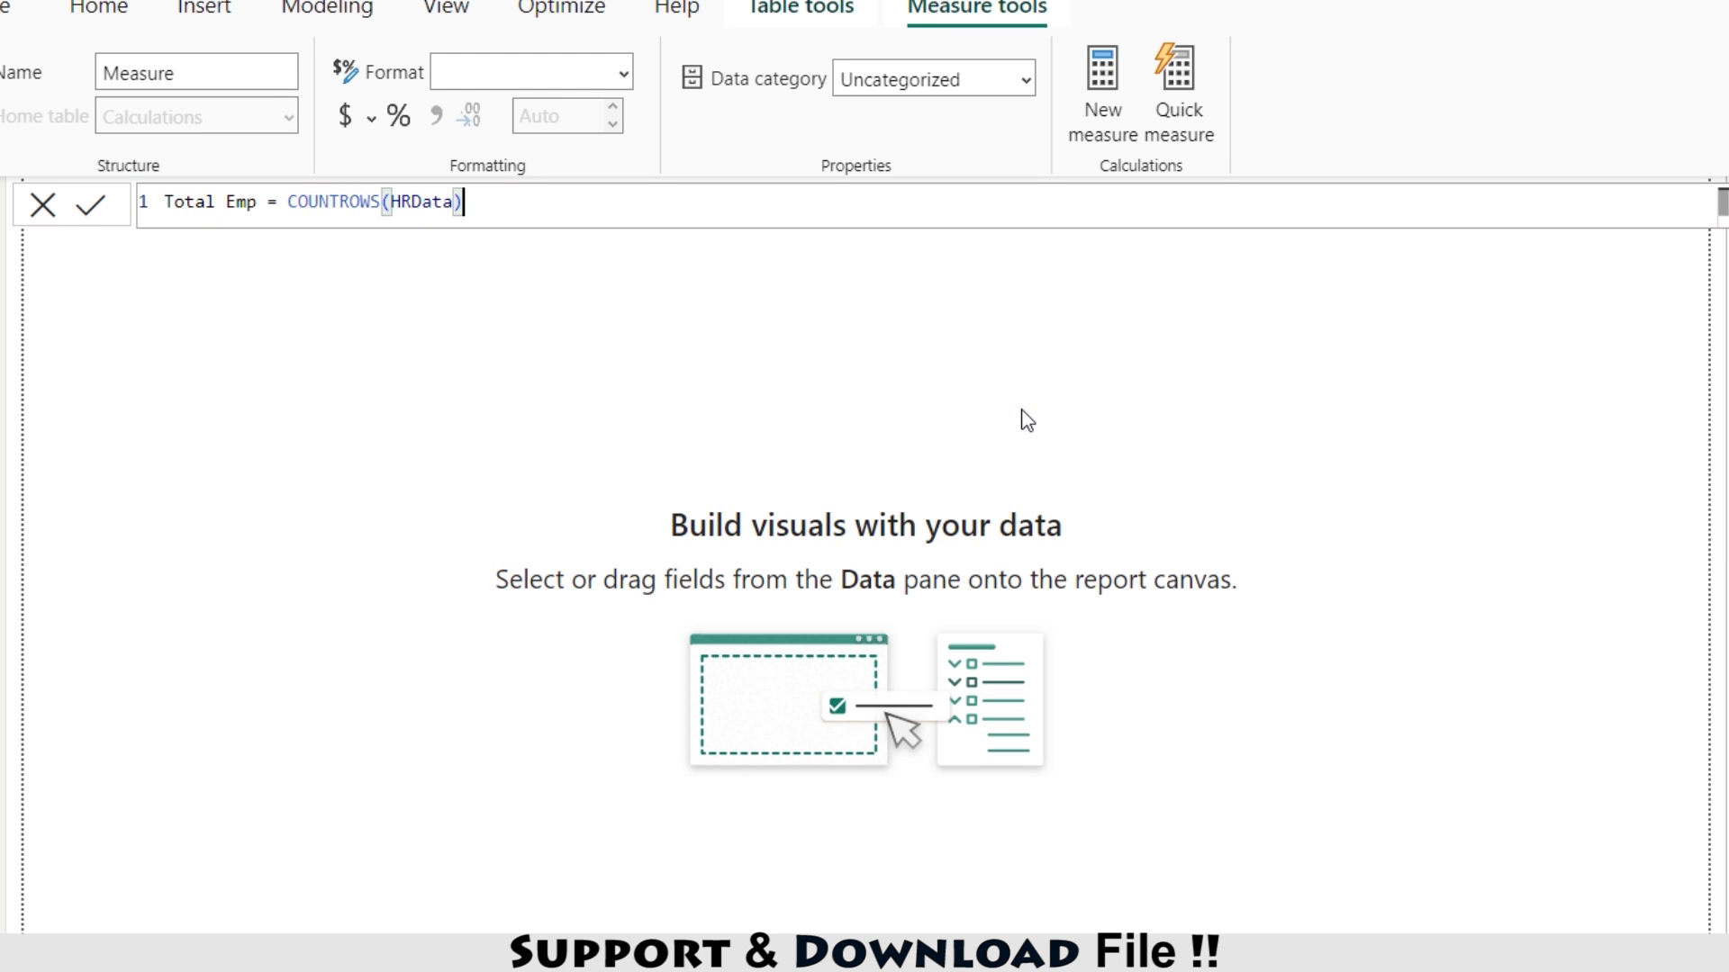
pyautogui.rightClick(1585, 311)
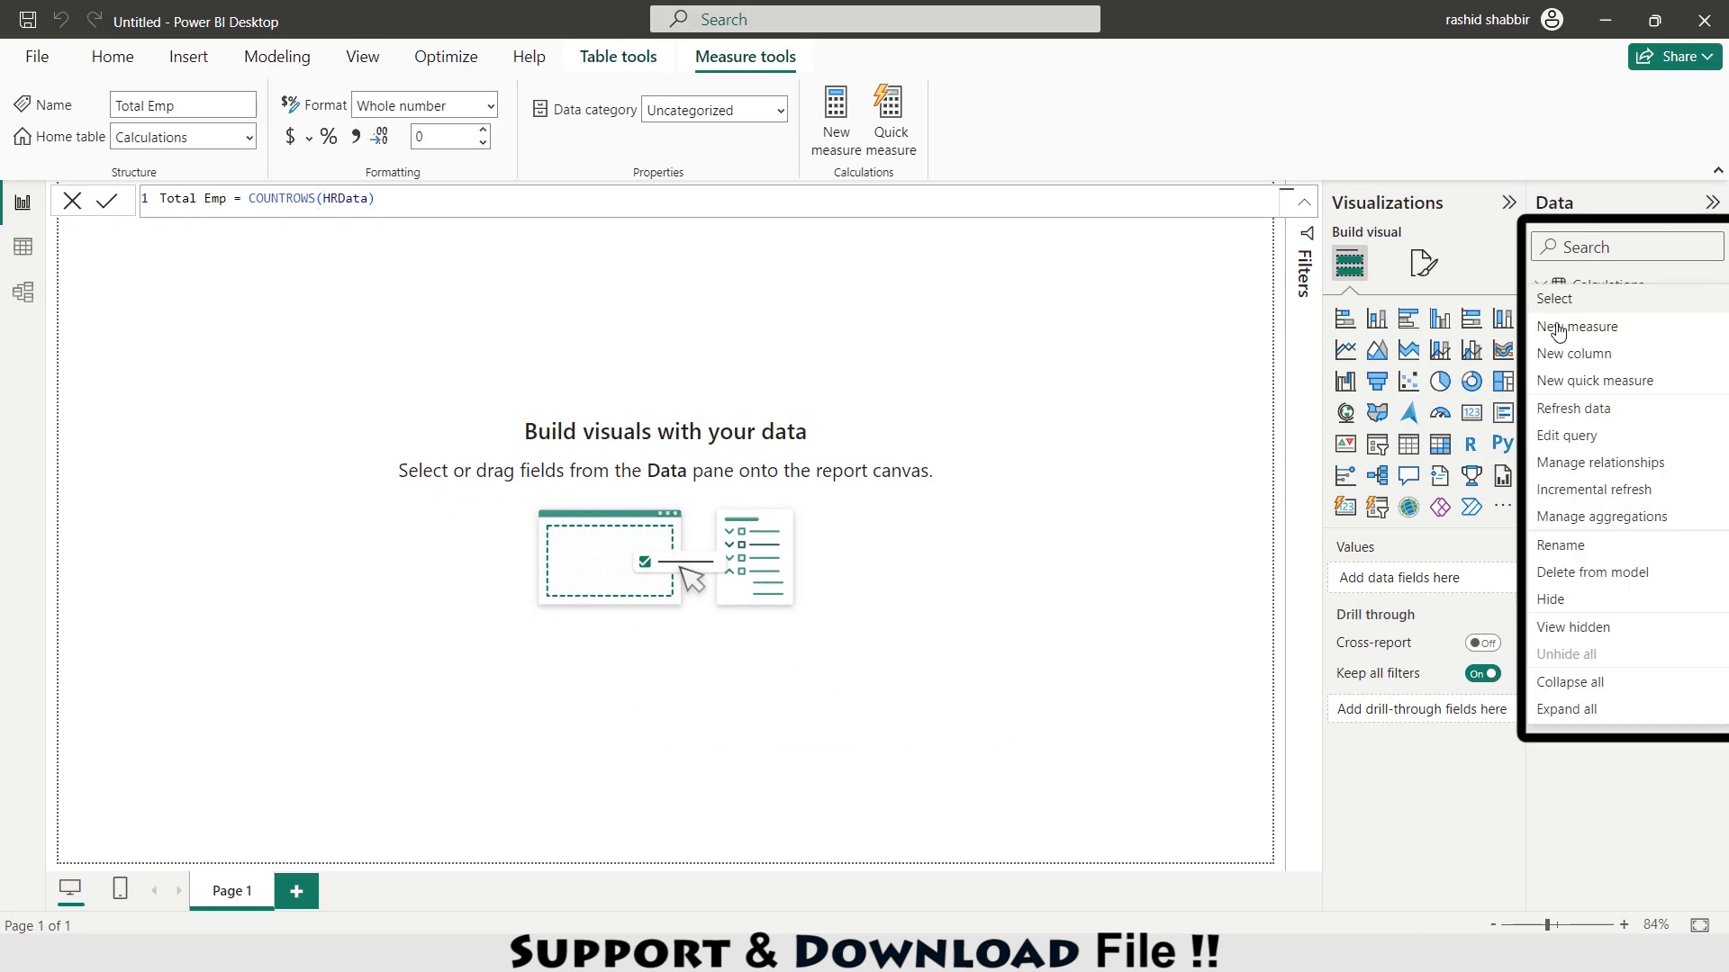
# Add the measure Current Emp = CALCULATE([Total Emp], HRData[Attrition] = "No")
pyautogui.click(1576, 325)
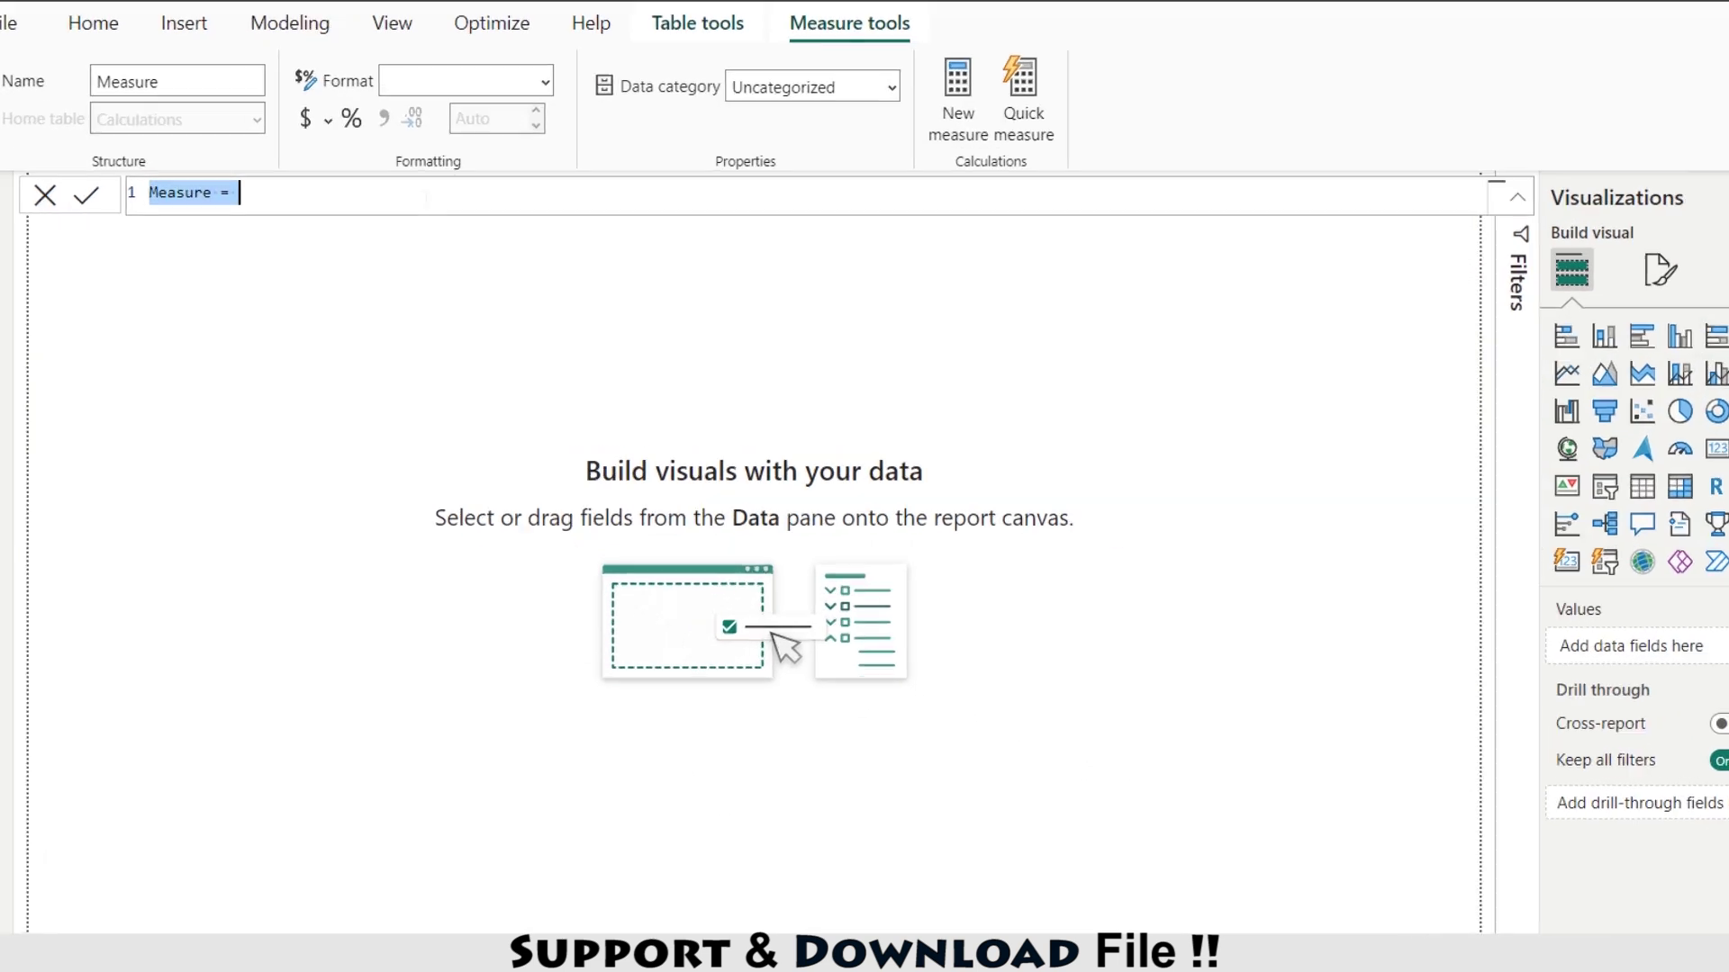
pyautogui.write('Current Emp = cal')
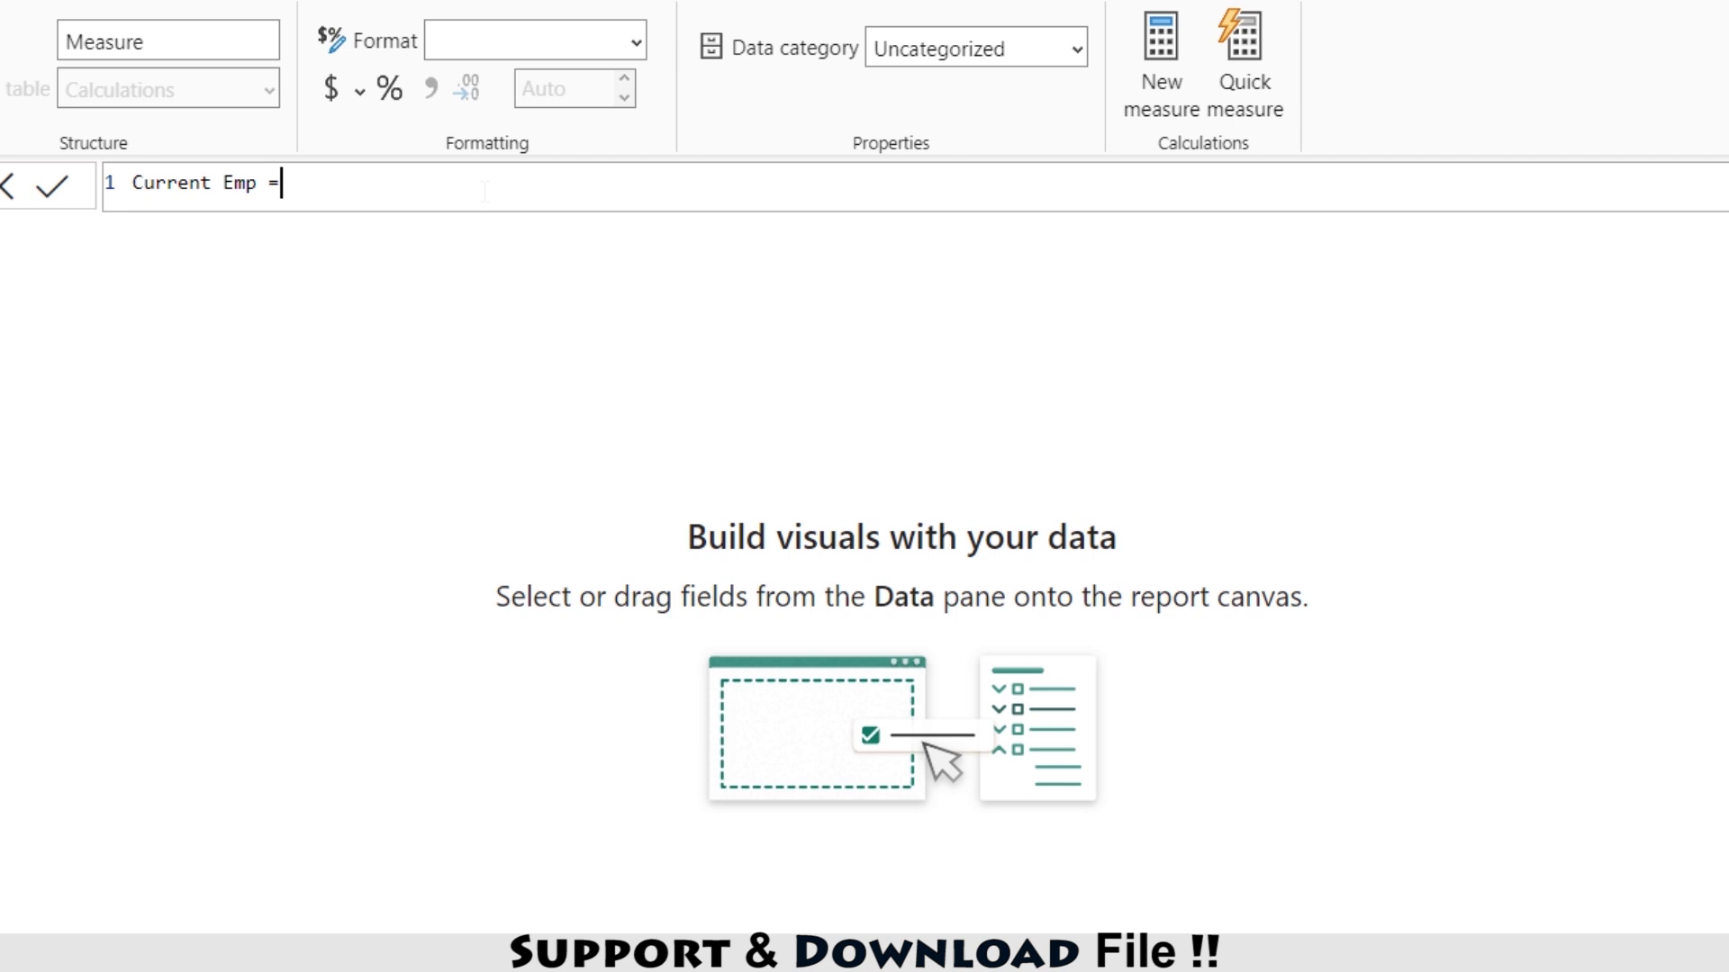
pyautogui.press('Tab')
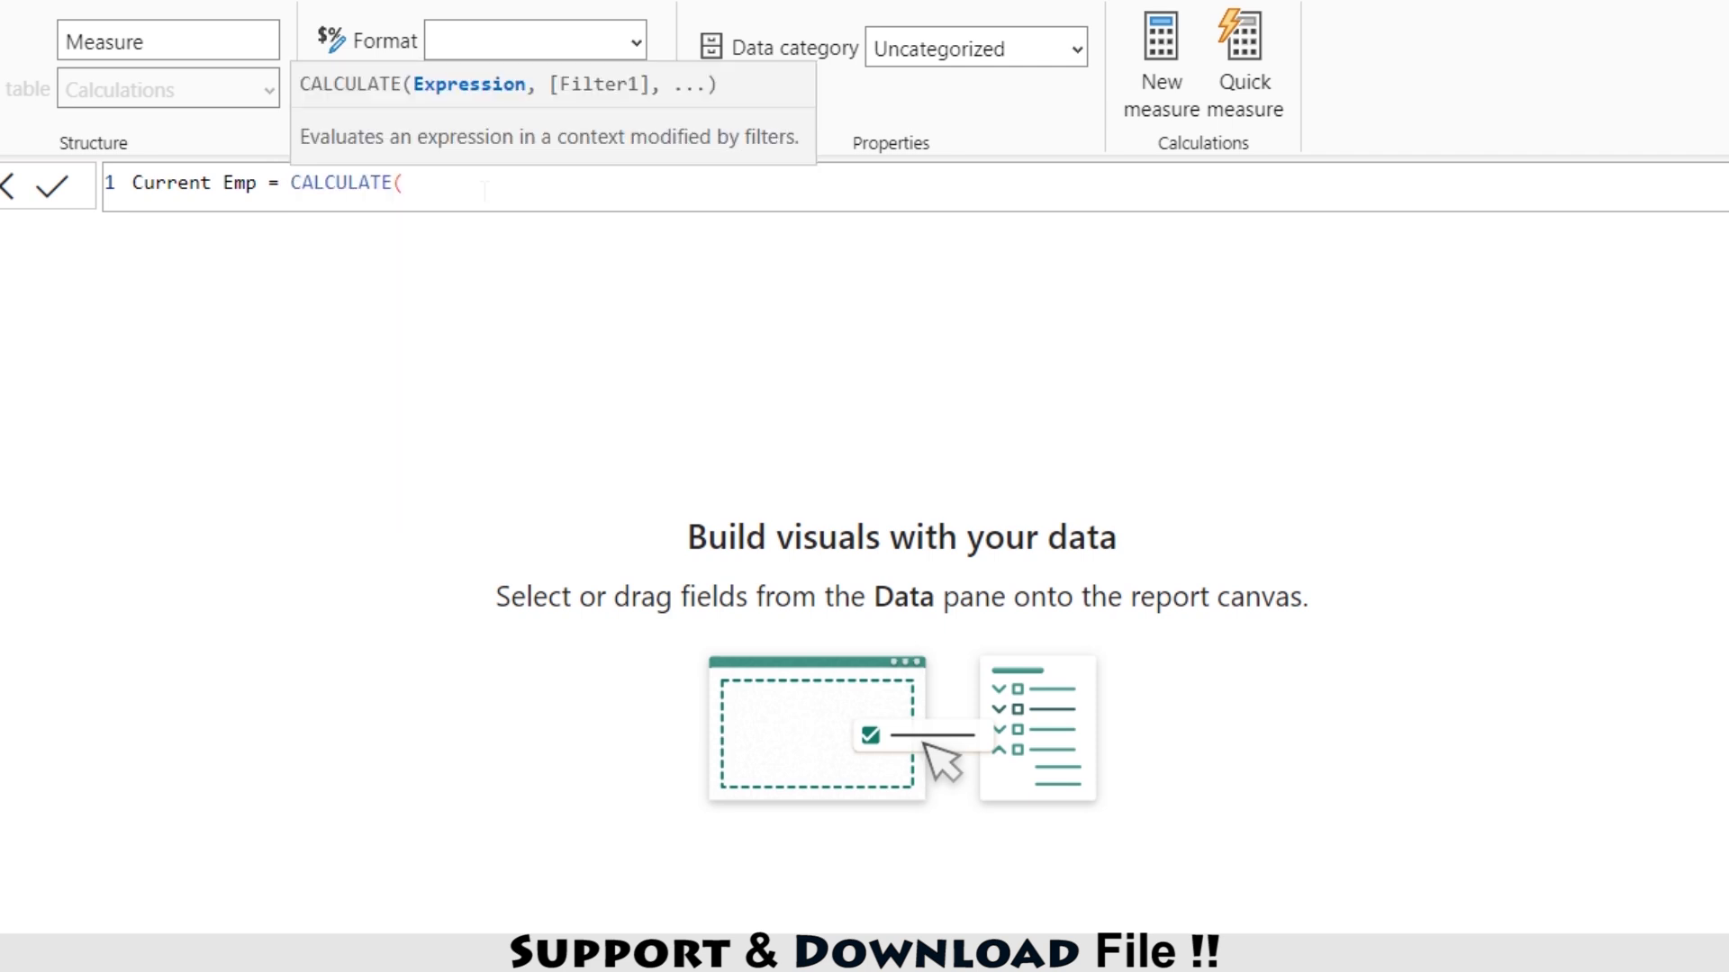
pyautogui.write('[Total Emp]')
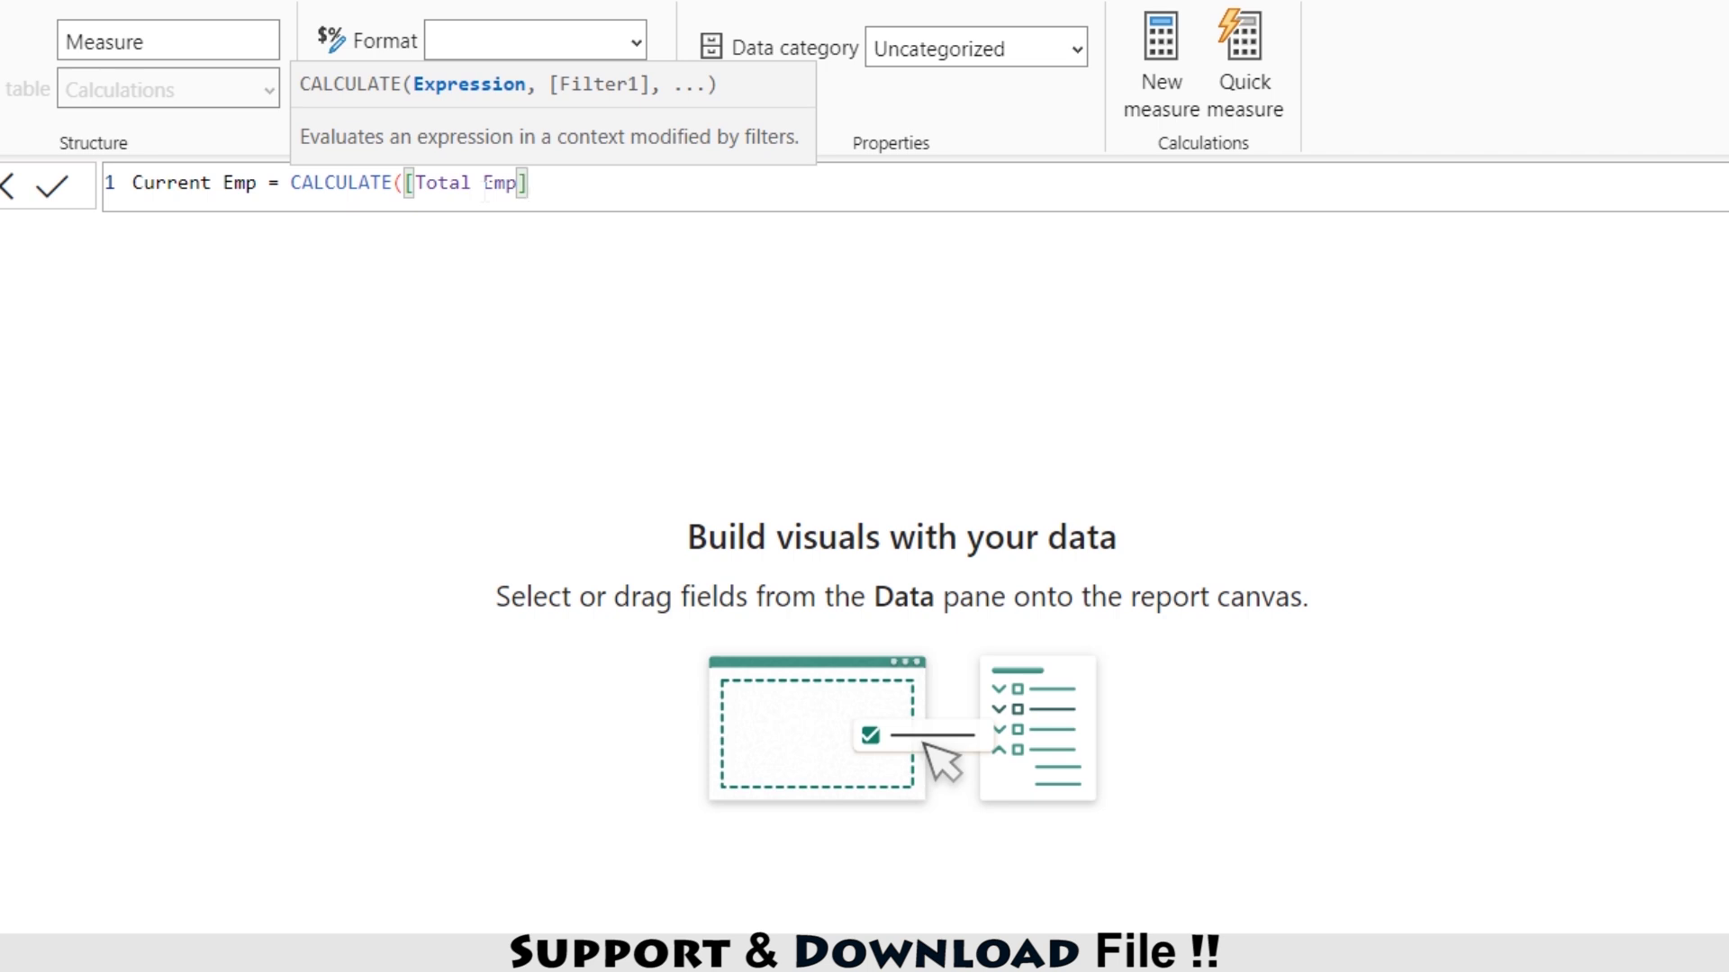
pyautogui.write(',')
pyautogui.hotkey('shift', 'Return')
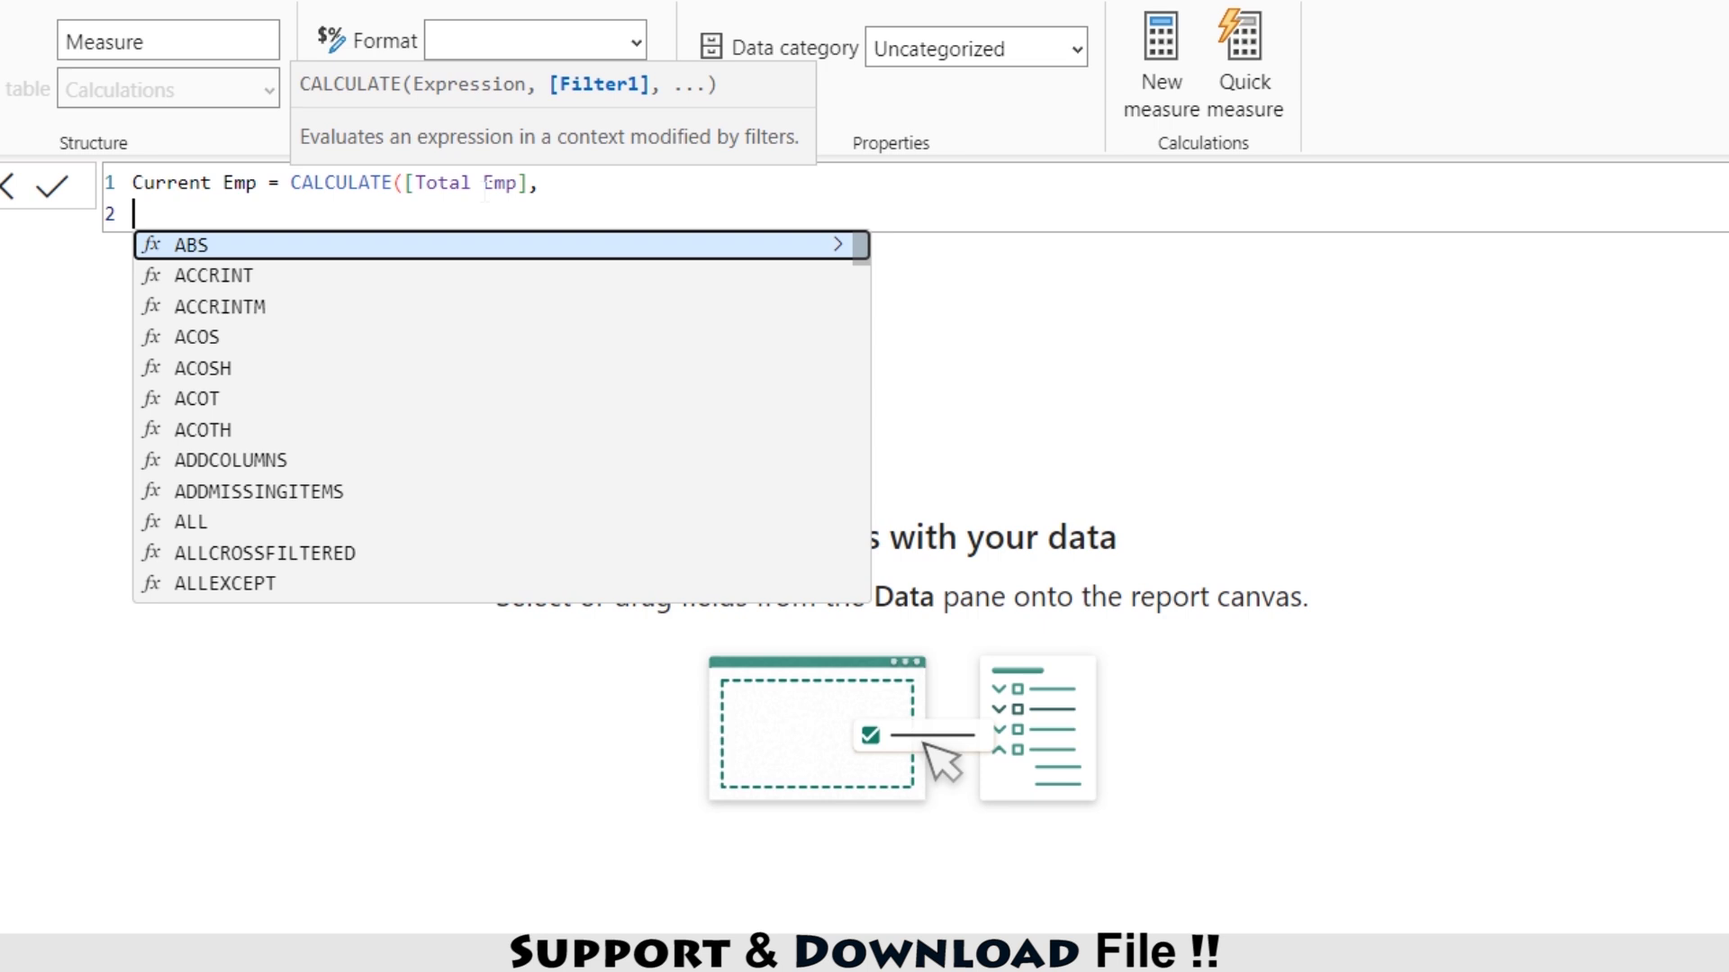
pyautogui.write('hrdata[atr')
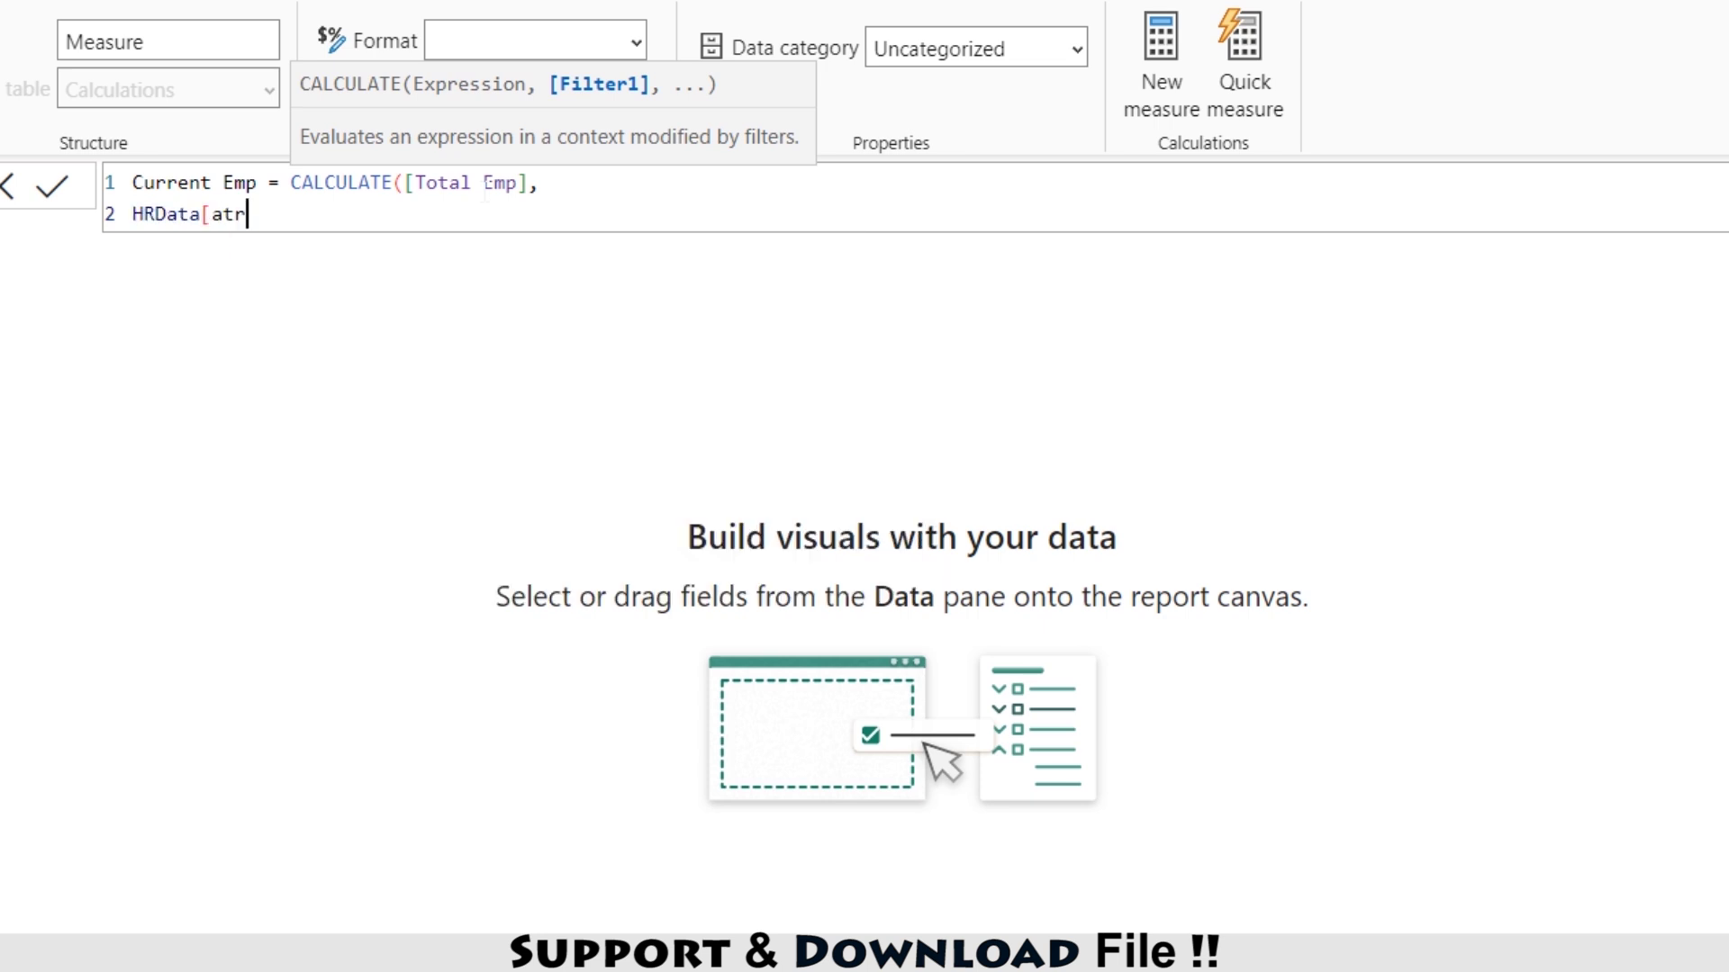
pyautogui.press('Tab')
pyautogui.write('= "No")')
pyautogui.press('Return')
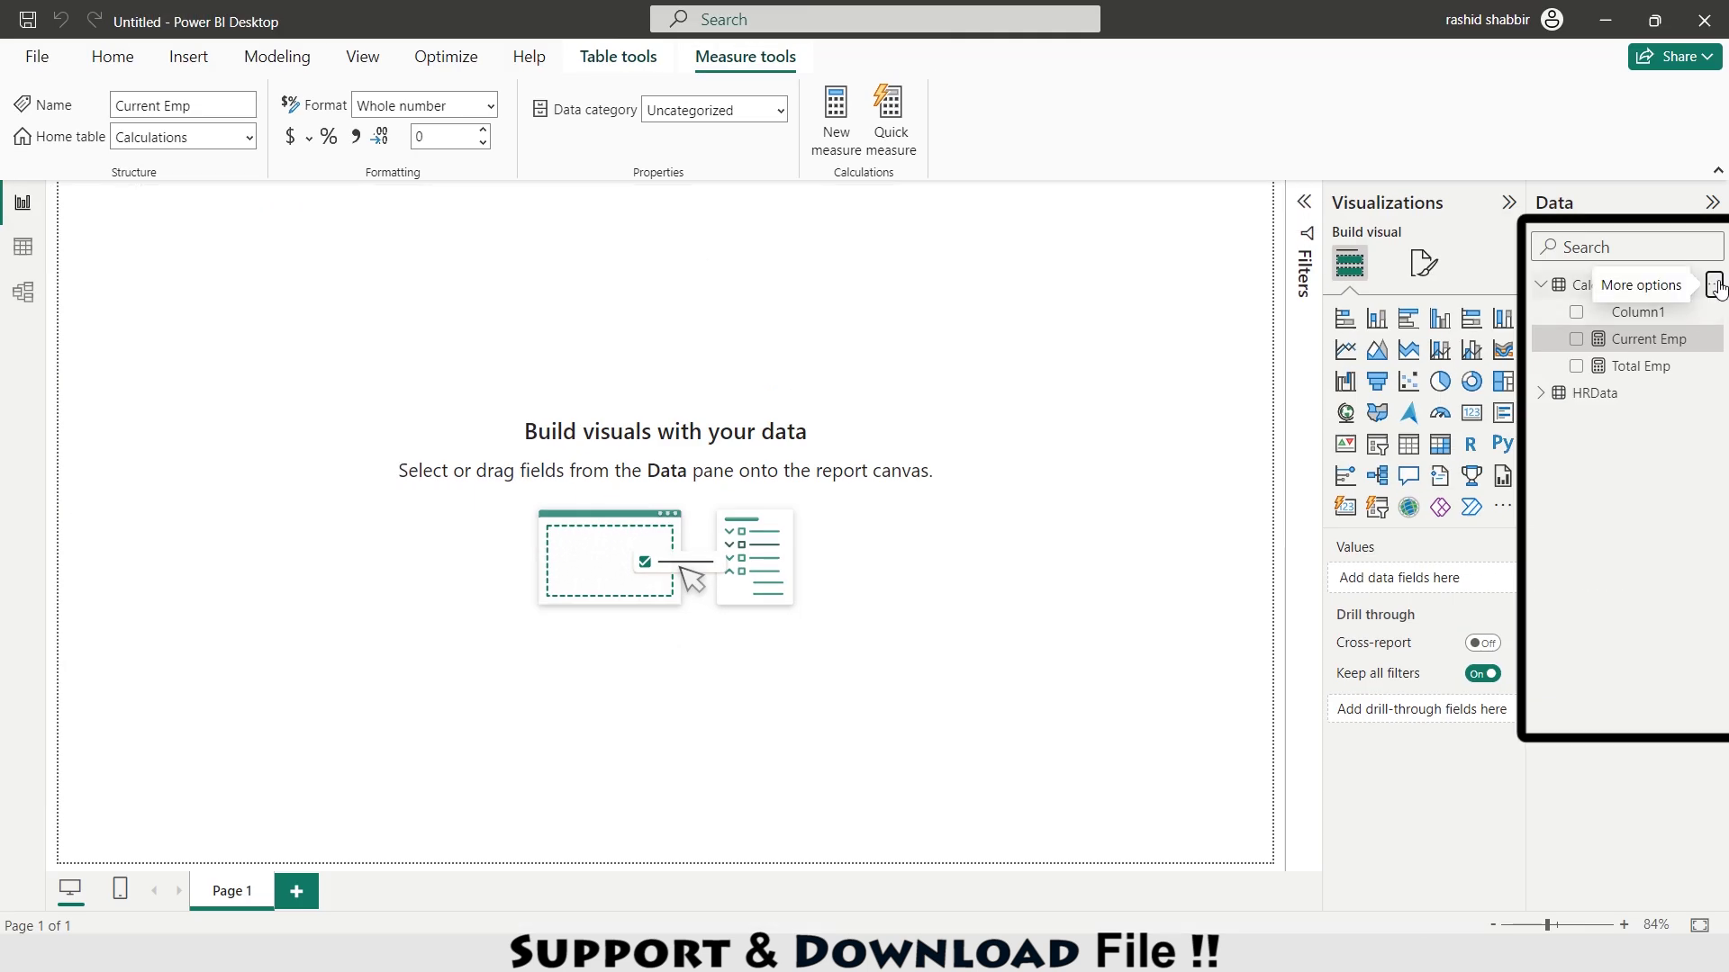
# Create EXEmp from the pasted Current Emp formula, changing the filter value to "Yes"
pyautogui.click(1715, 288)
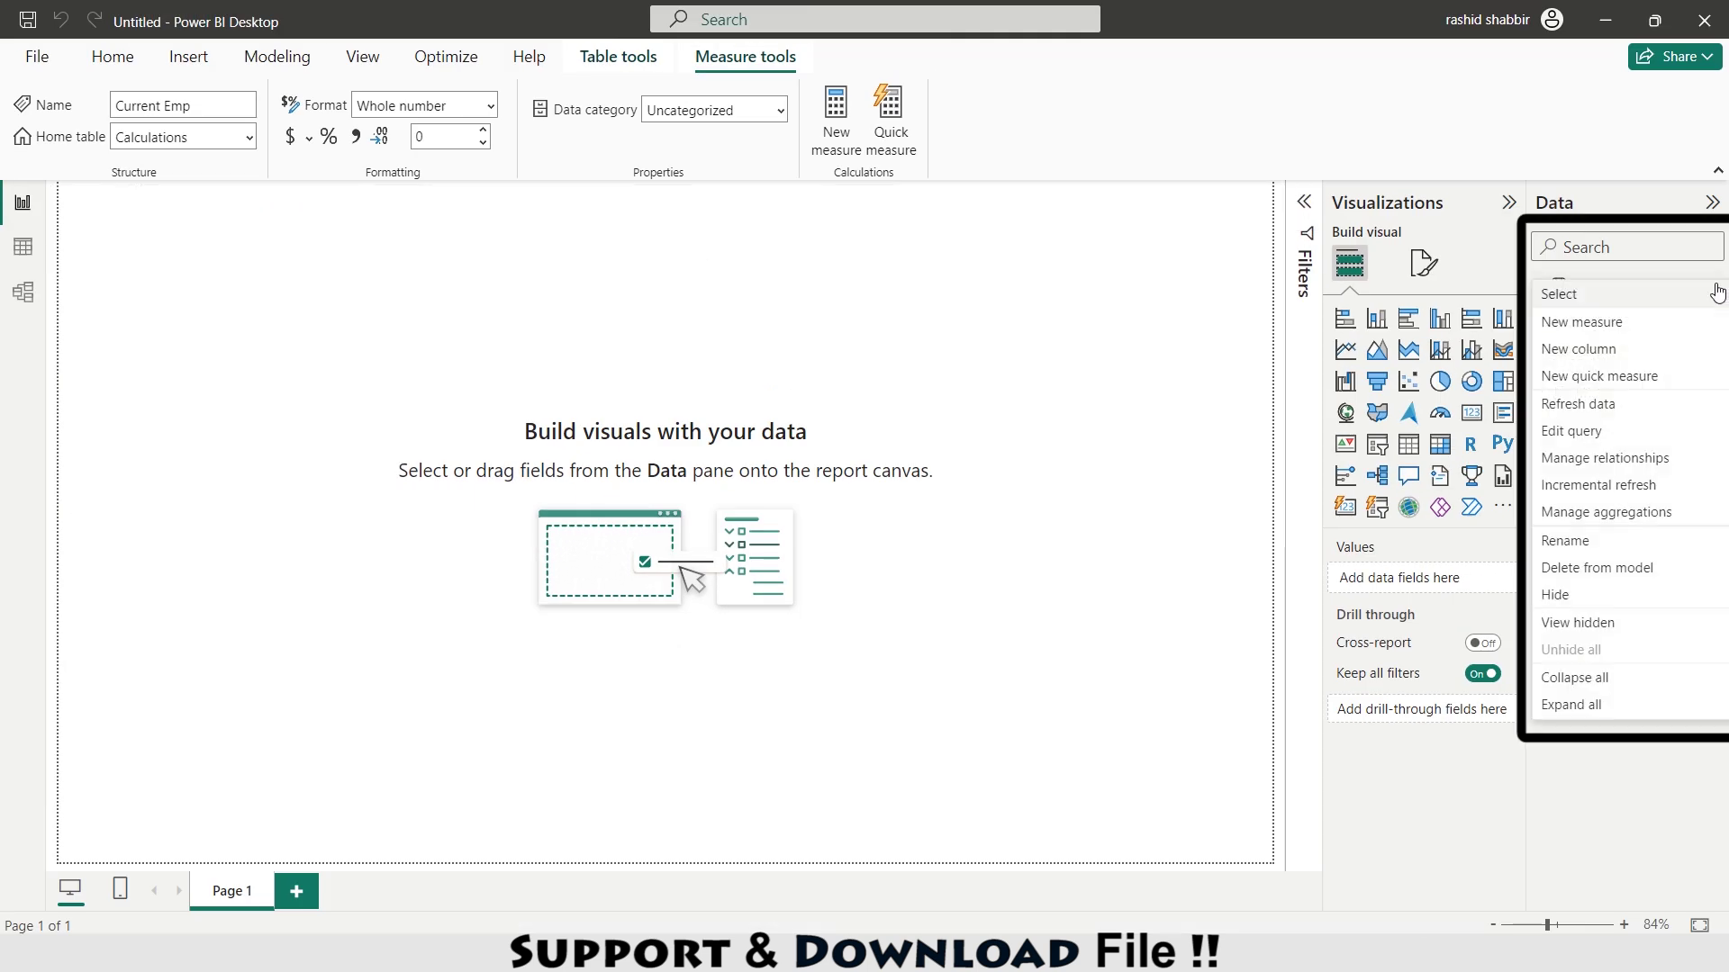
pyautogui.click(1596, 337)
pyautogui.write('Current Emp = CALCULATE([Total Emp], HRData[Attrition] = "No")')
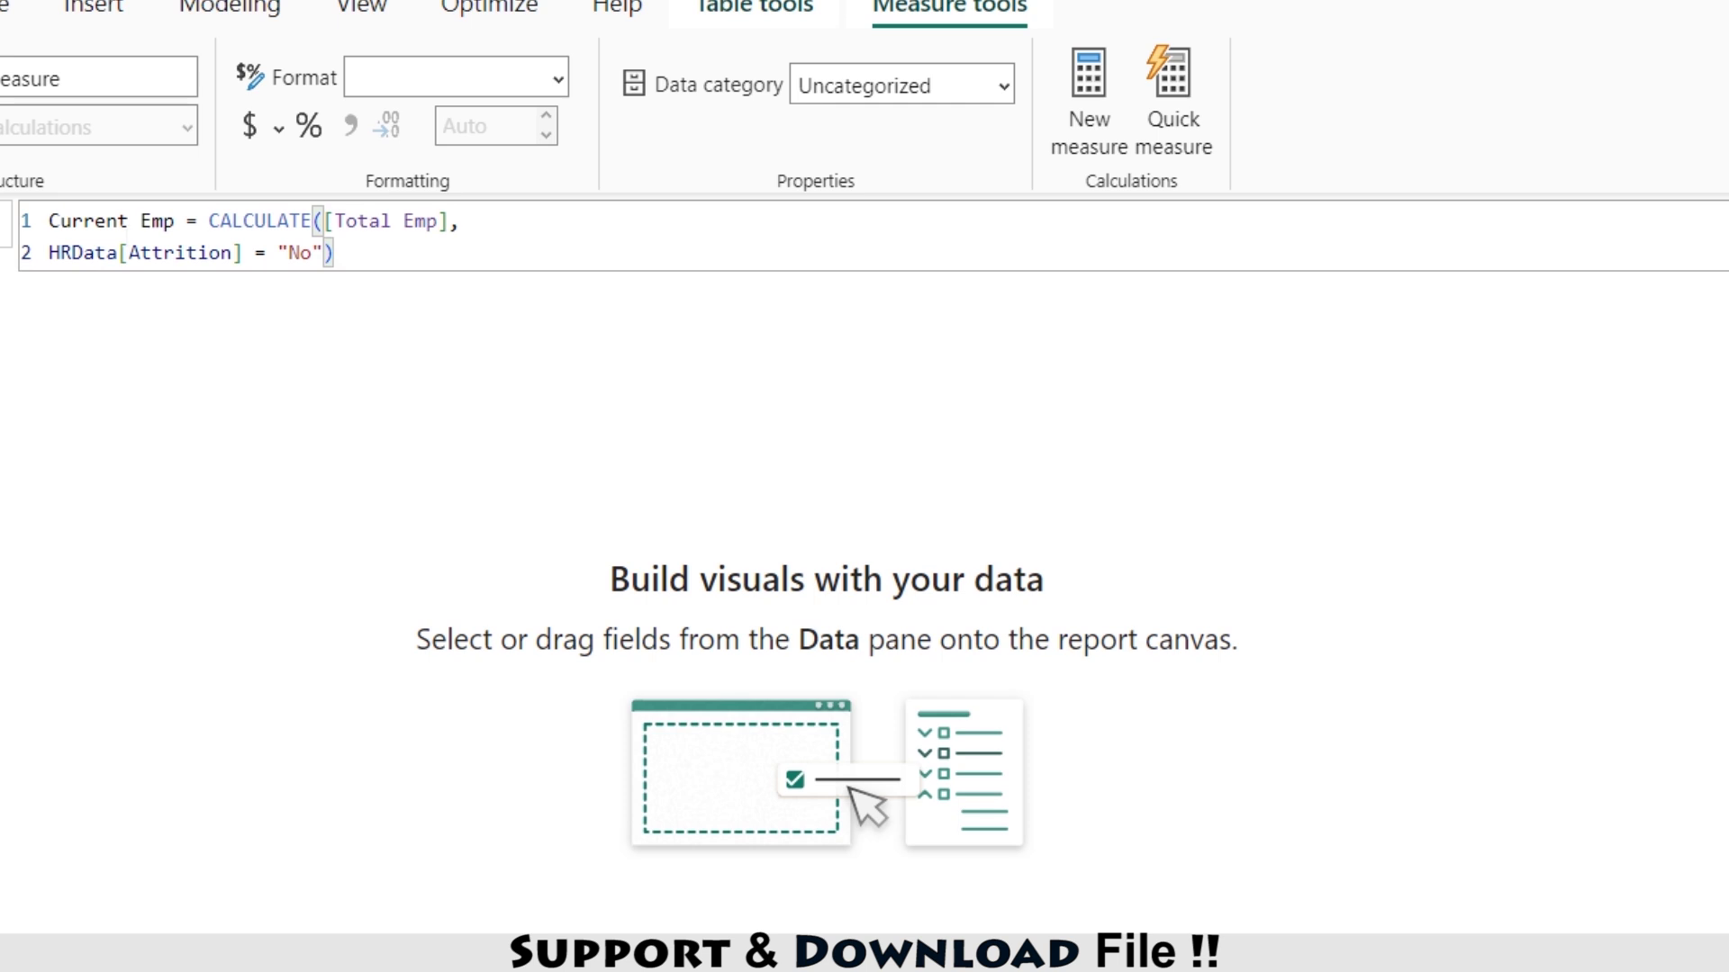
pyautogui.hotkey('ctrl', 'Right')
pyautogui.hotkey('ctrl', 'shift', 'Left')
pyautogui.write('EX')
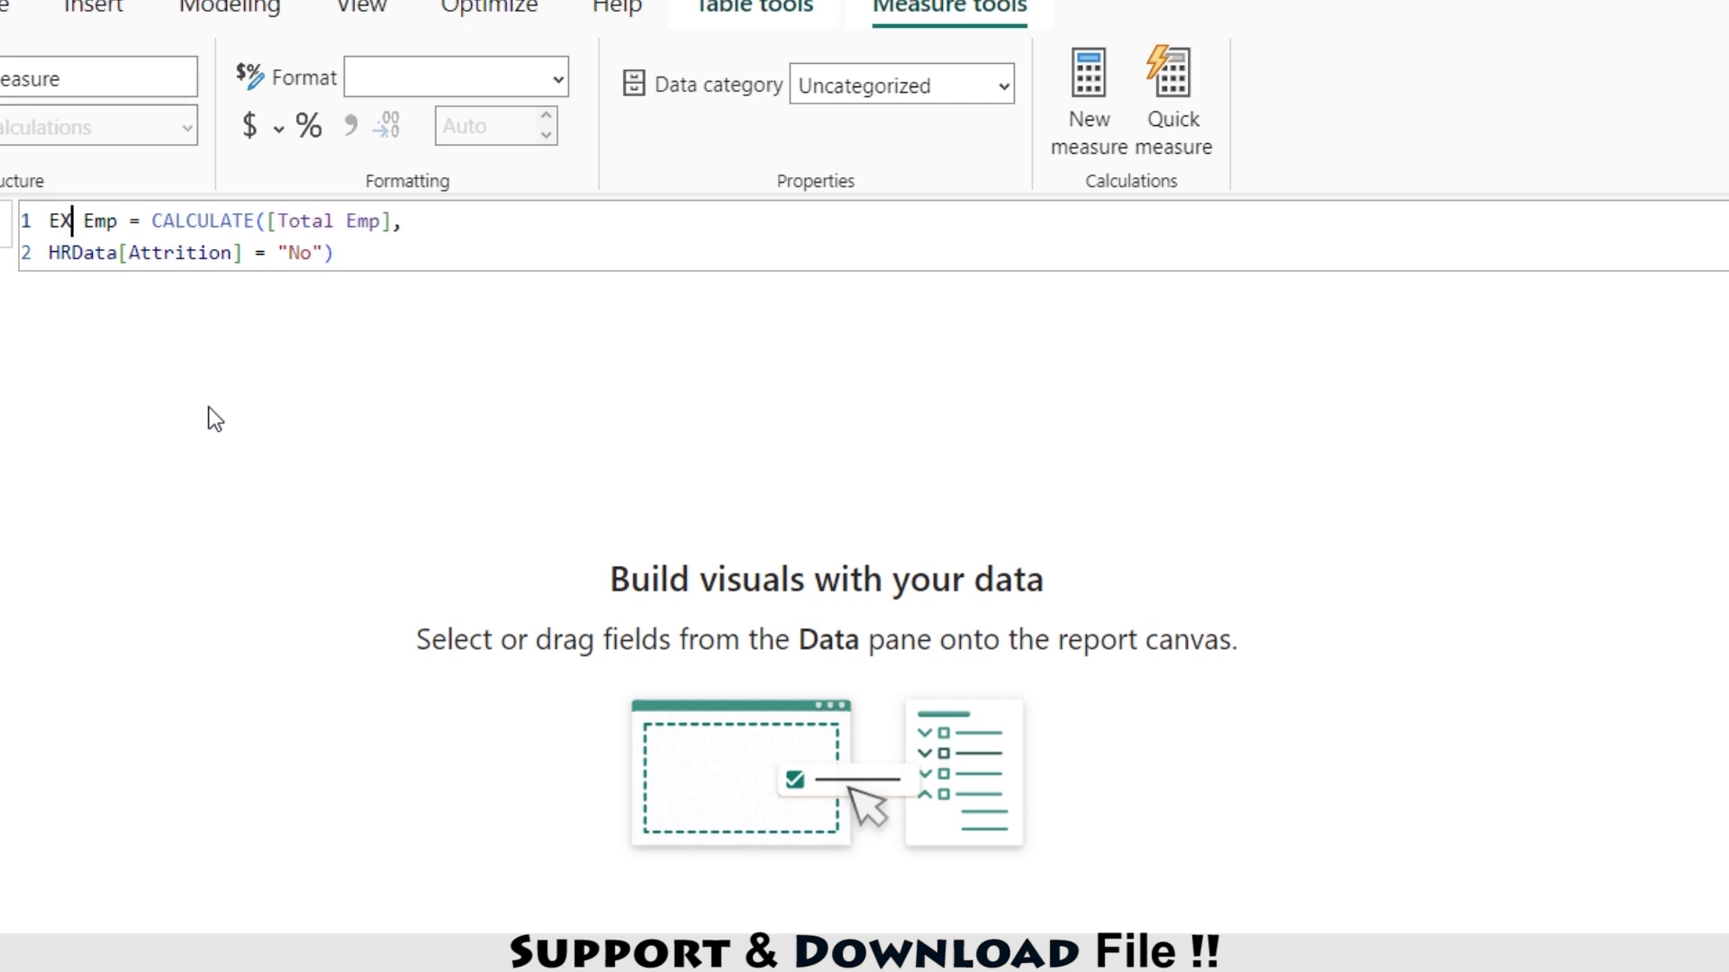
pyautogui.press('BackSpace')
pyautogui.doubleClick(300, 253)
pyautogui.write('Yes')
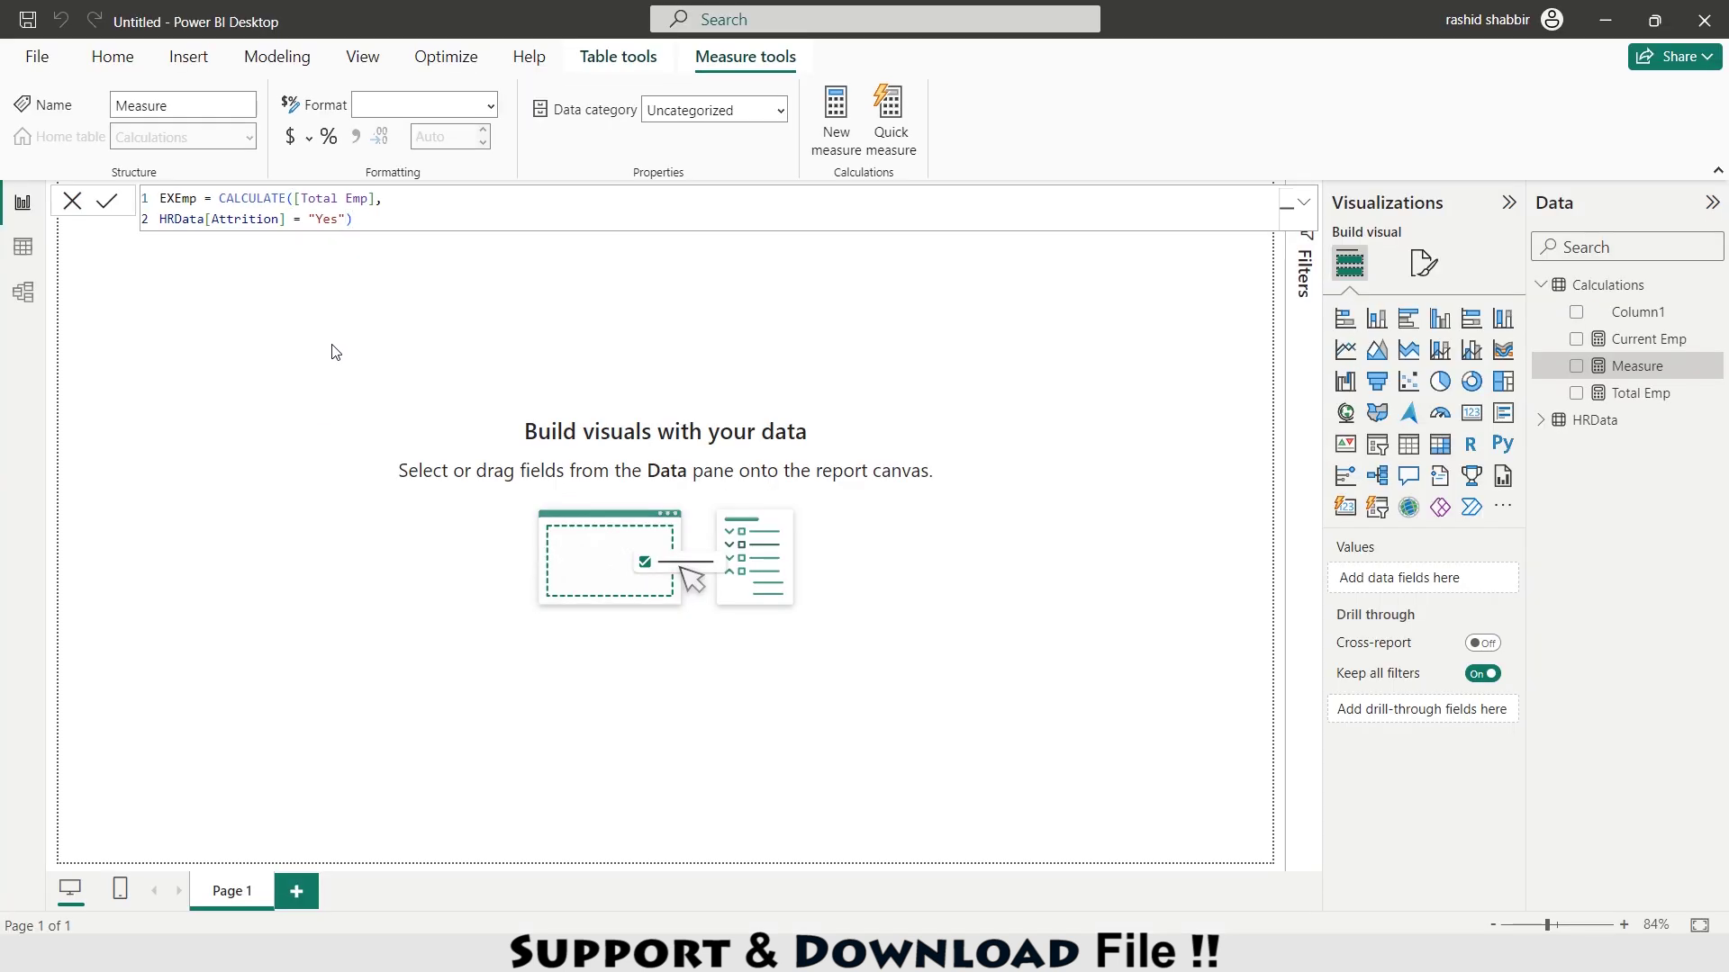
pyautogui.click(335, 352)
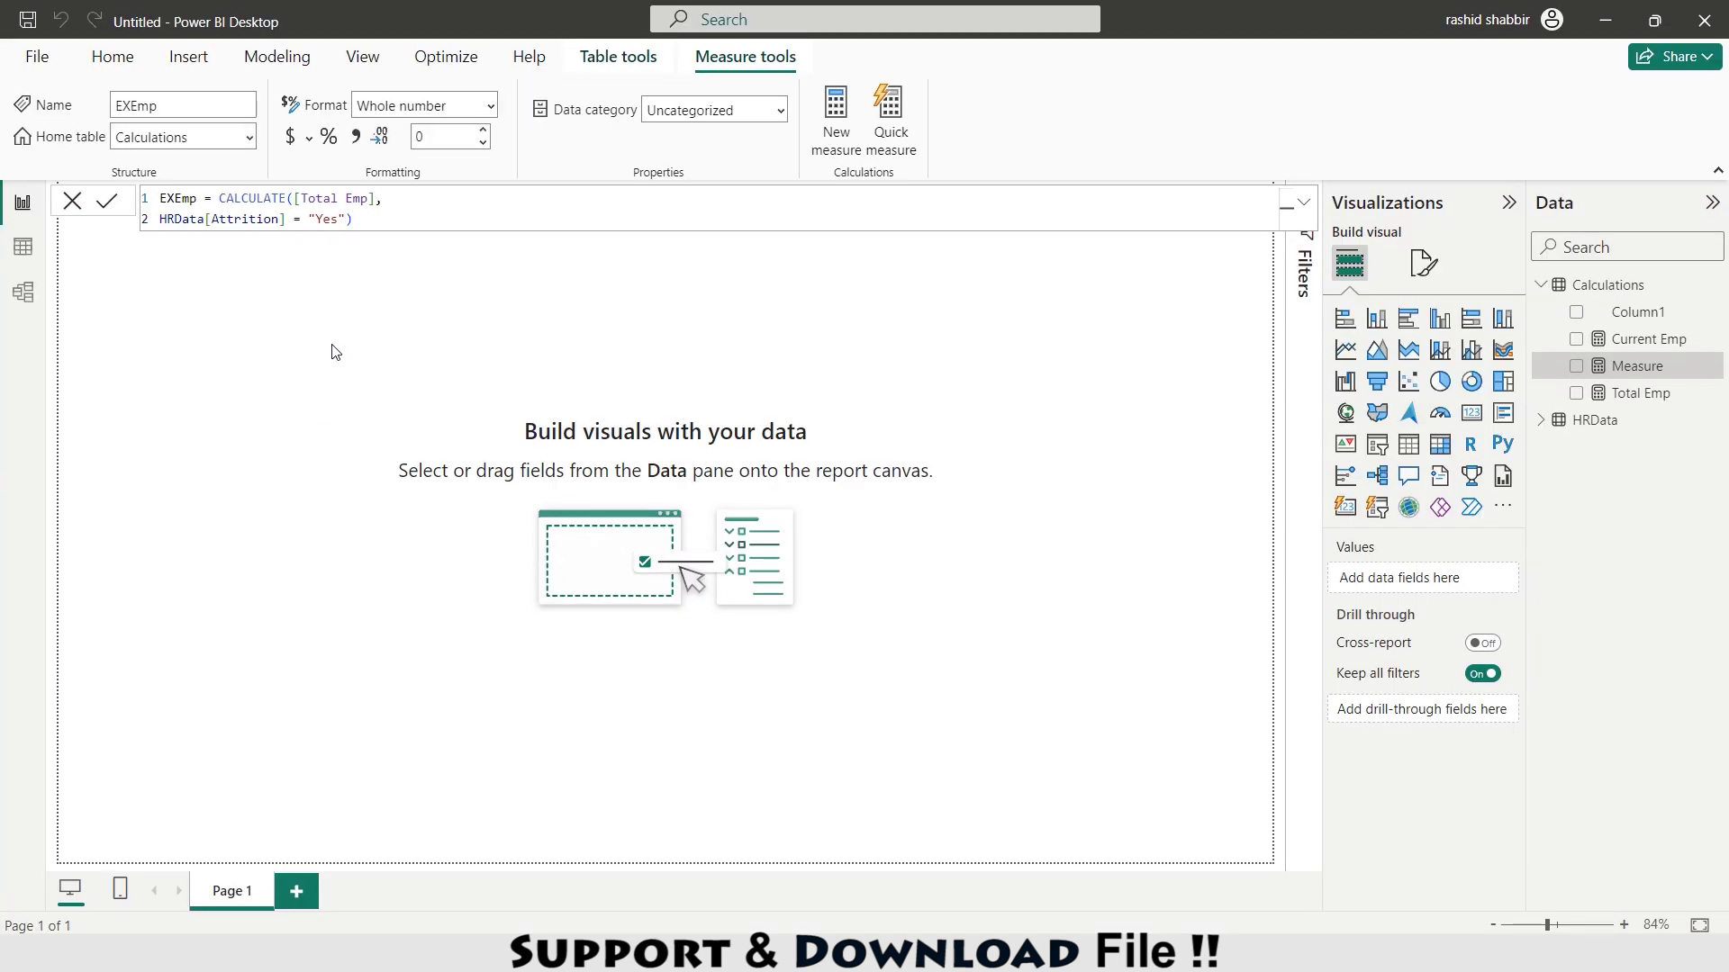
pyautogui.rightClick(1608, 285)
# Add the measure CEMP % = [Current Emp] / [Total Emp]
pyautogui.click(1582, 326)
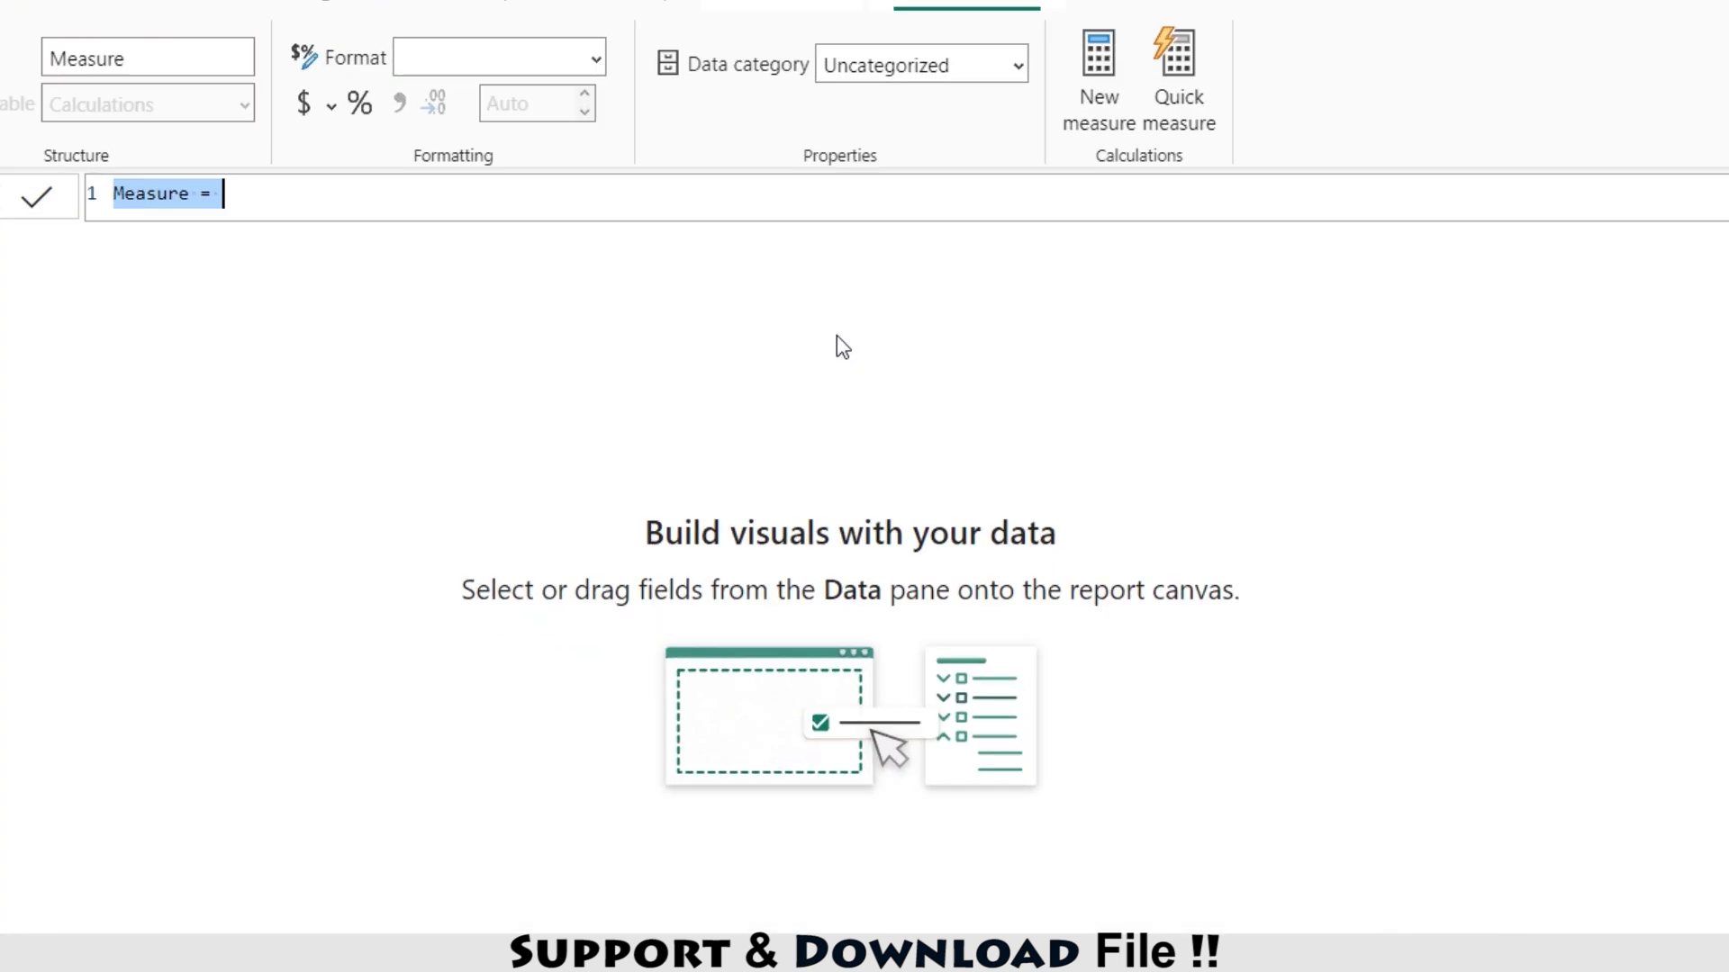
pyautogui.write('CEM')
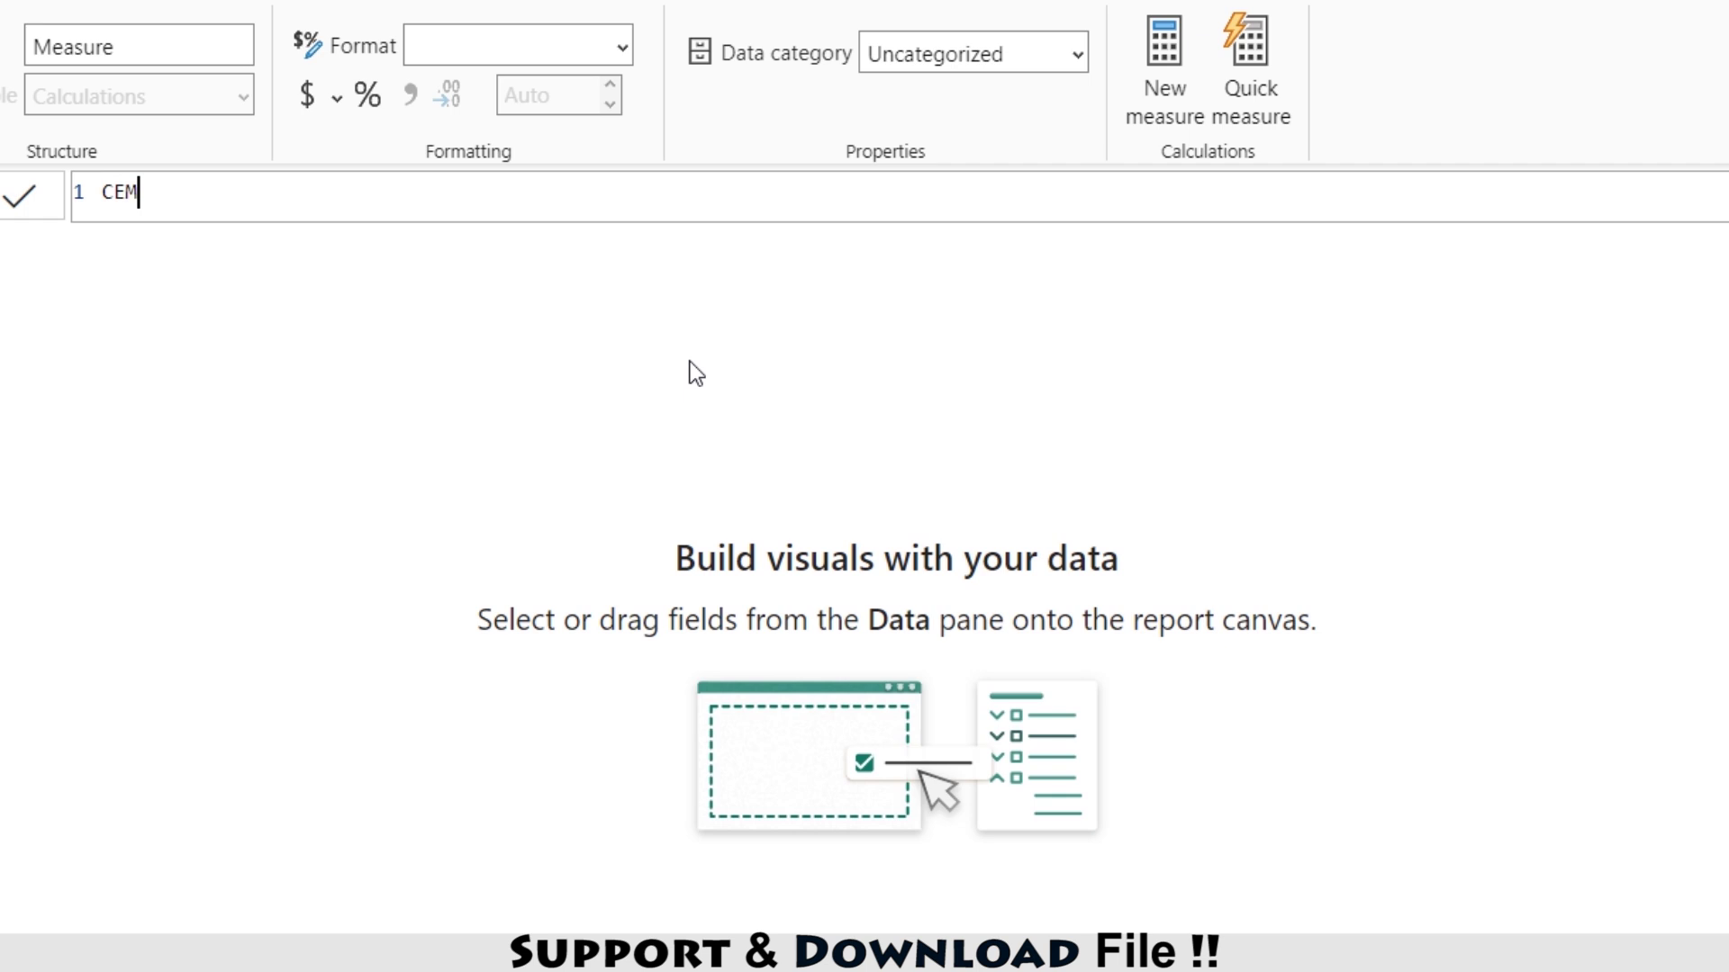
pyautogui.write('P % = [Current Emp] / [Total Emp]')
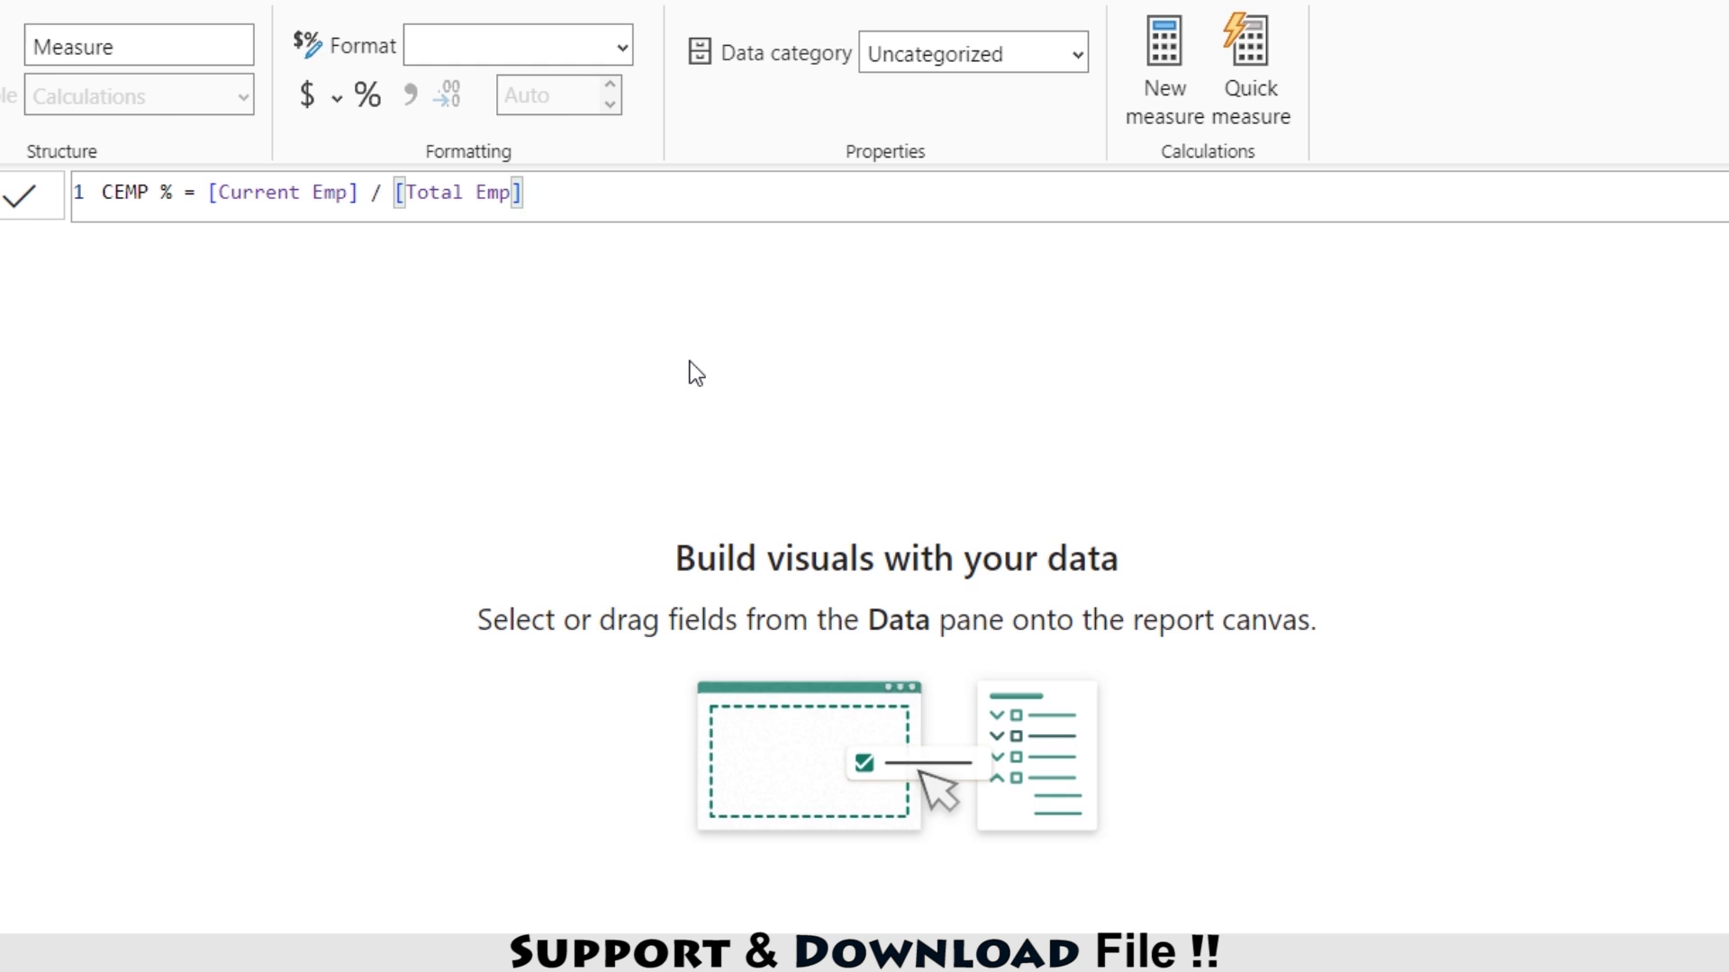
pyautogui.press('Return')
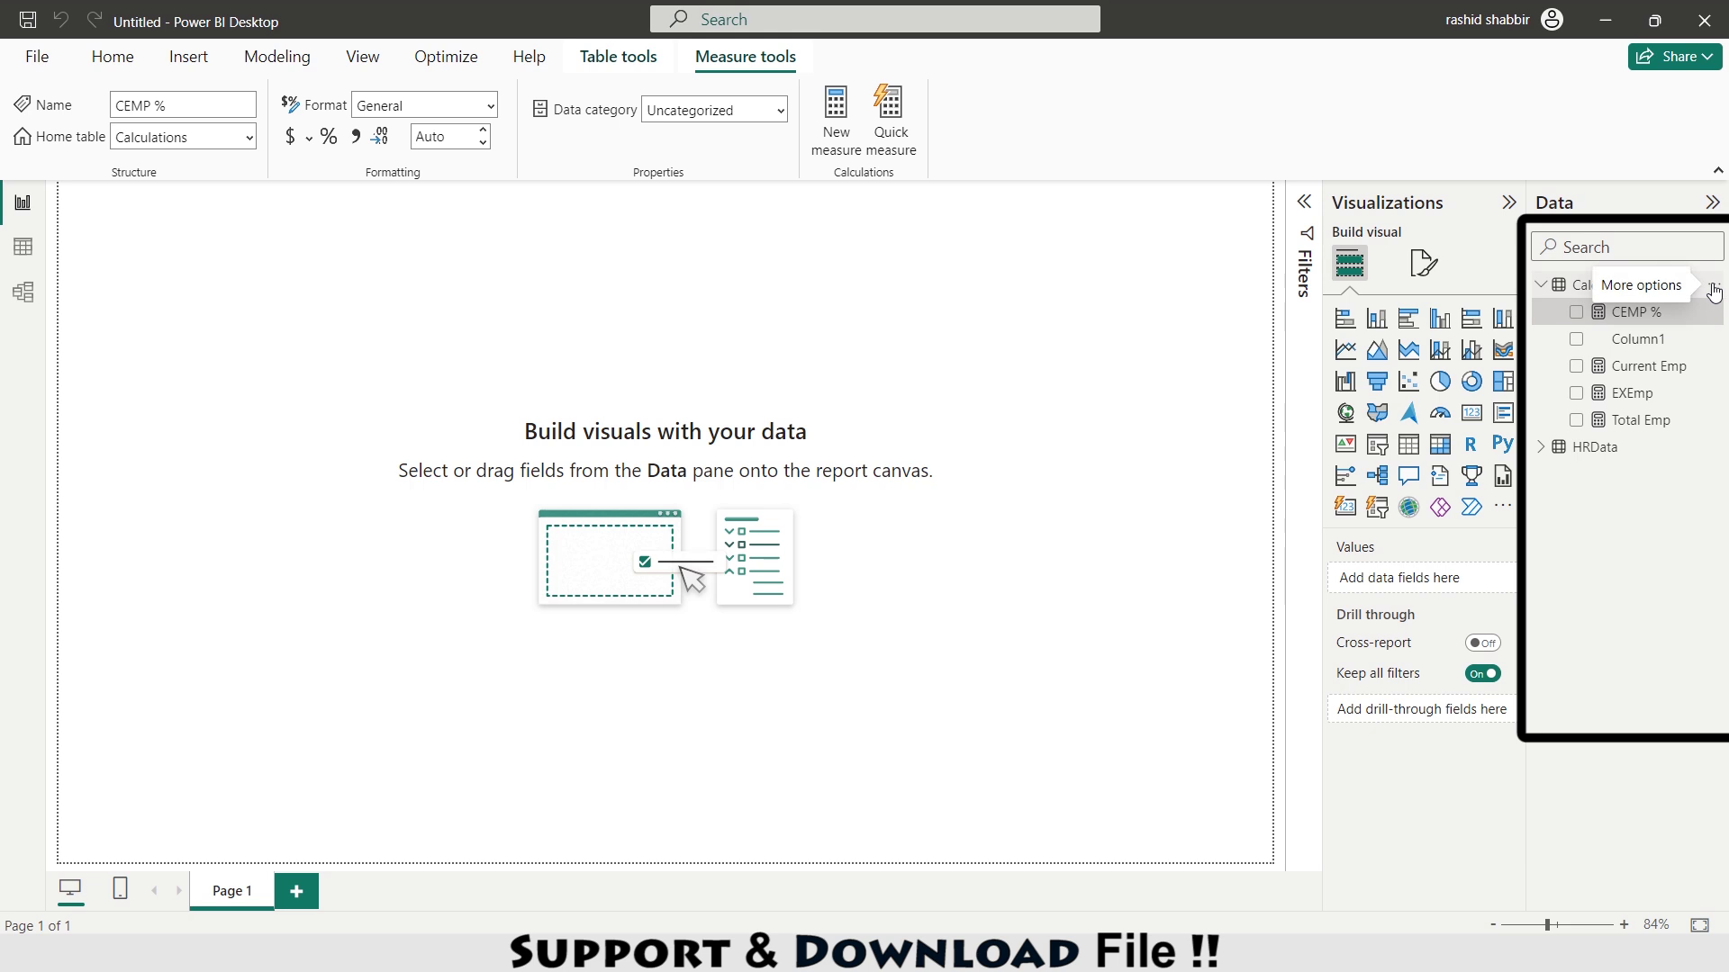
# Create EXEmp % = [EXEmp] / [Total Emp] by editing the pasted CEMP % formula
pyautogui.click(1714, 291)
pyautogui.click(1626, 326)
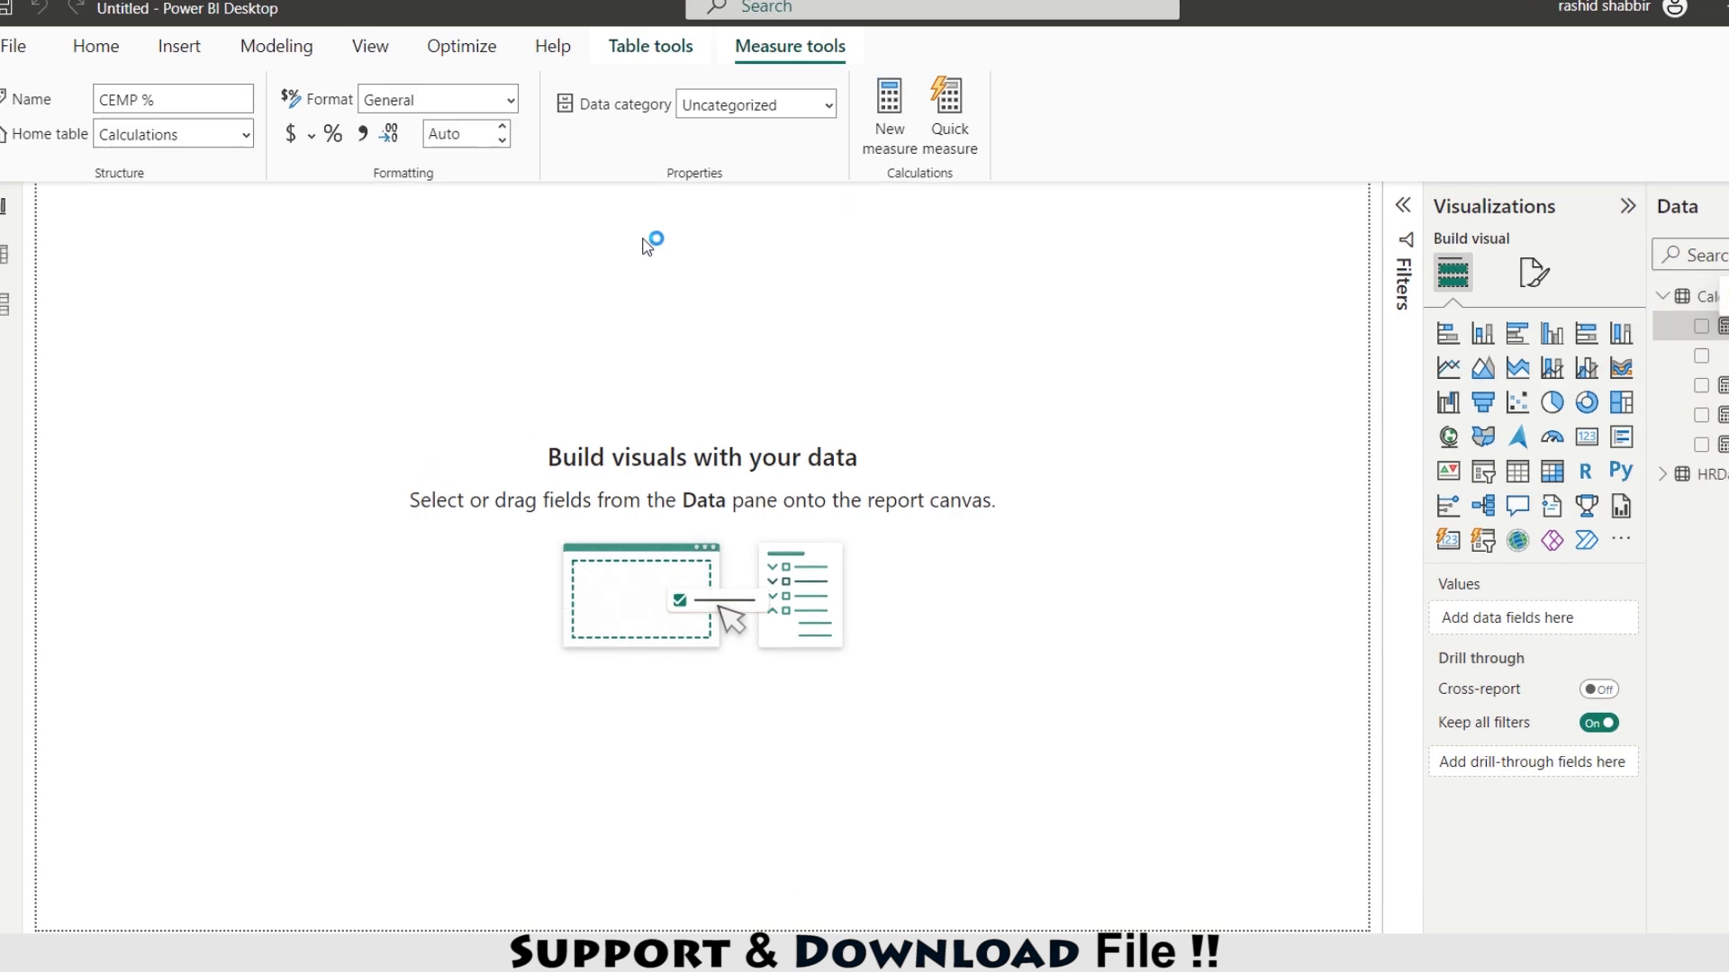
pyautogui.write('CEMP % = [Current Emp] / [Total Emp]')
pyautogui.press('BackSpace')
pyautogui.press('BackSpace')
pyautogui.press('BackSpace')
pyautogui.press('BackSpace')
pyautogui.write('EXEmp')
pyautogui.press('Right')
pyautogui.hotkey('shift', 'ctrl', 'Right')
pyautogui.hotkey('shift', 'ctrl', 'Right')
pyautogui.hotkey('shift', 'ctrl', 'Right')
pyautogui.write('[ex')
pyautogui.press('Tab')
pyautogui.press('End')
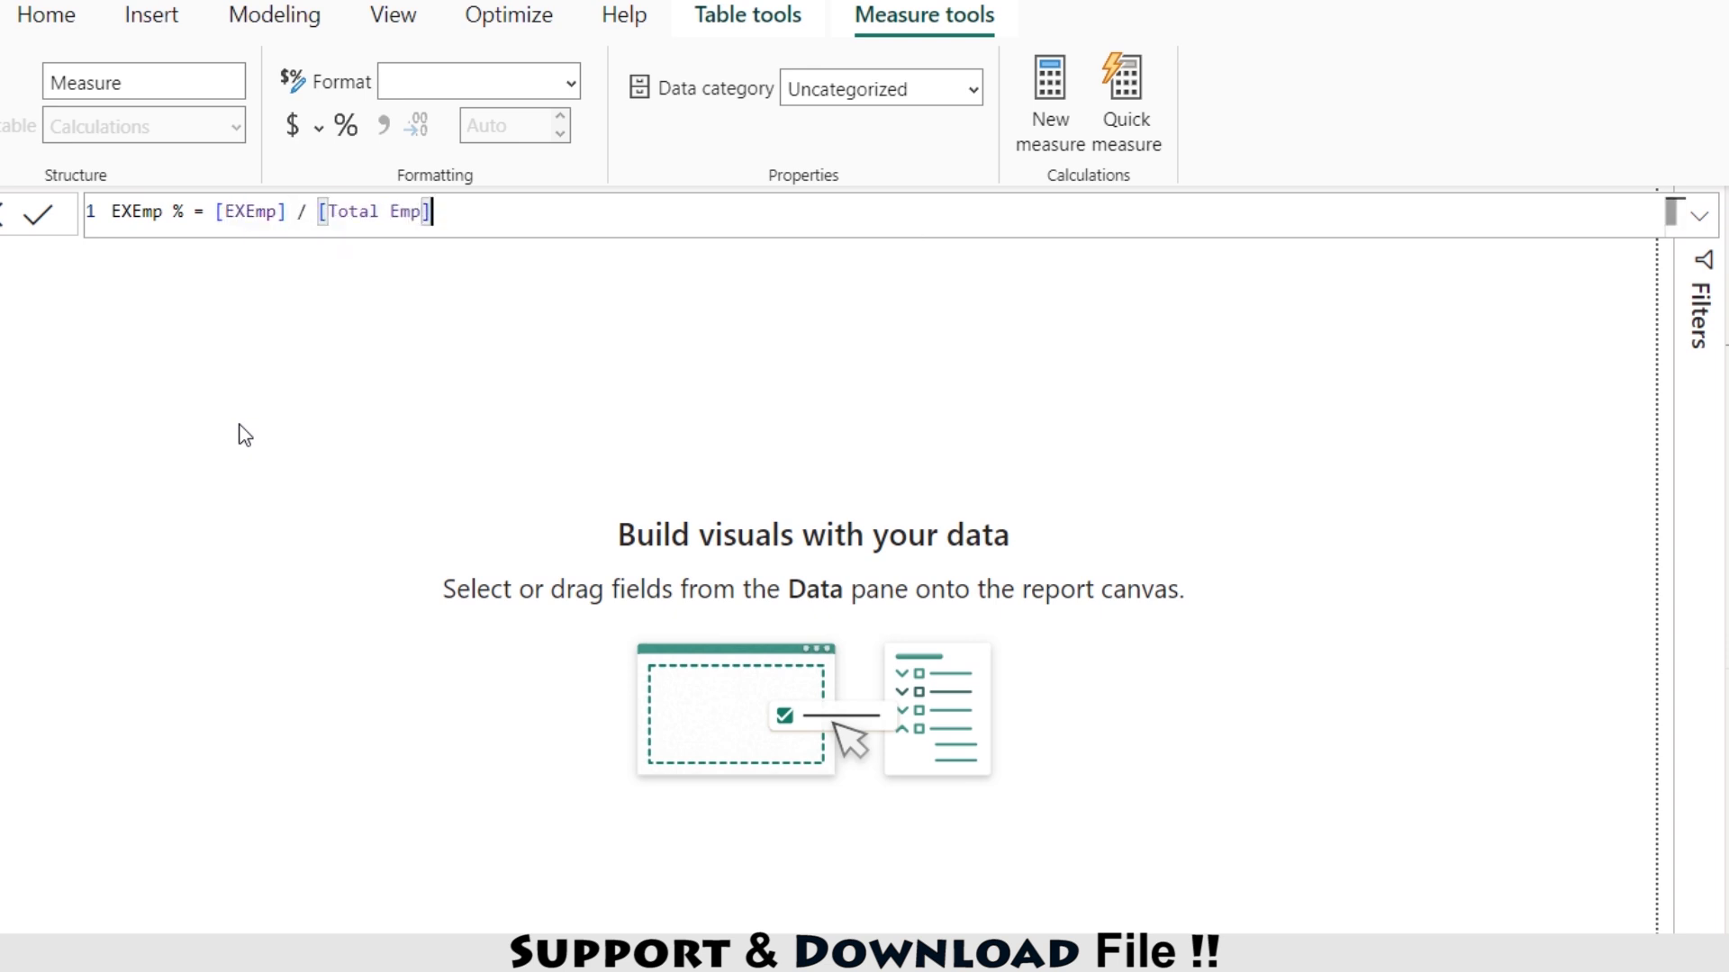
pyautogui.press('Return')
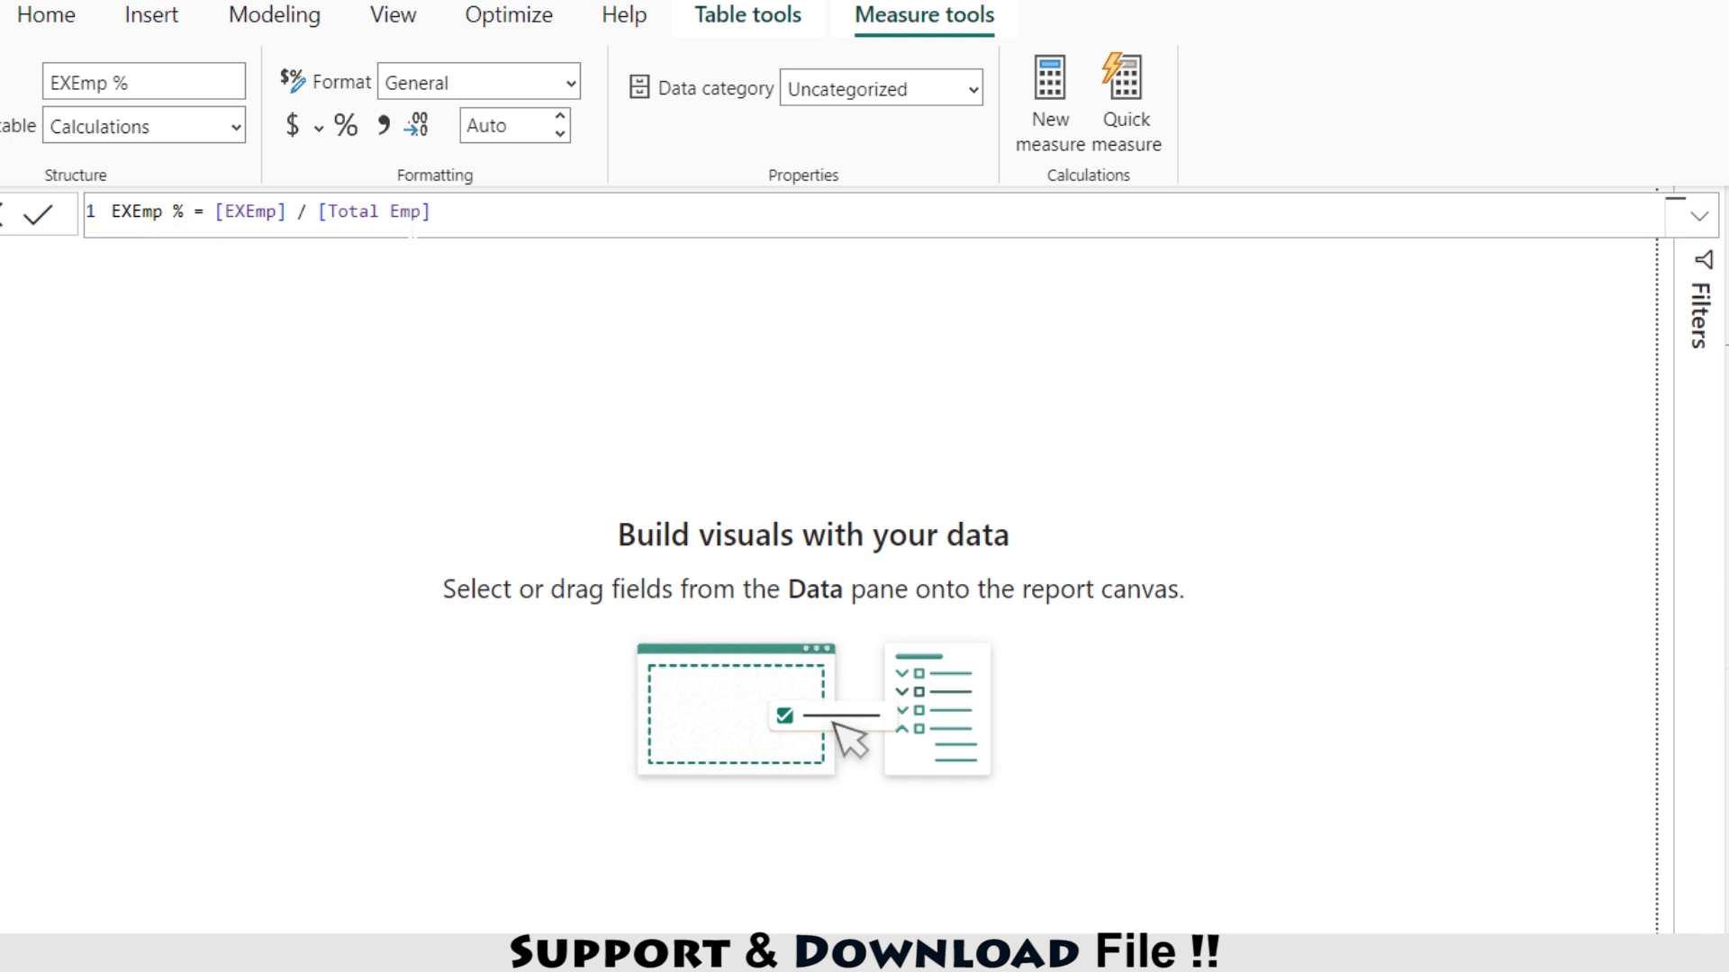
# Format EXEmp % and CEMP % as percentages with 0 decimal places
pyautogui.click(346, 126)
pyautogui.click(560, 135)
pyautogui.click(560, 135)
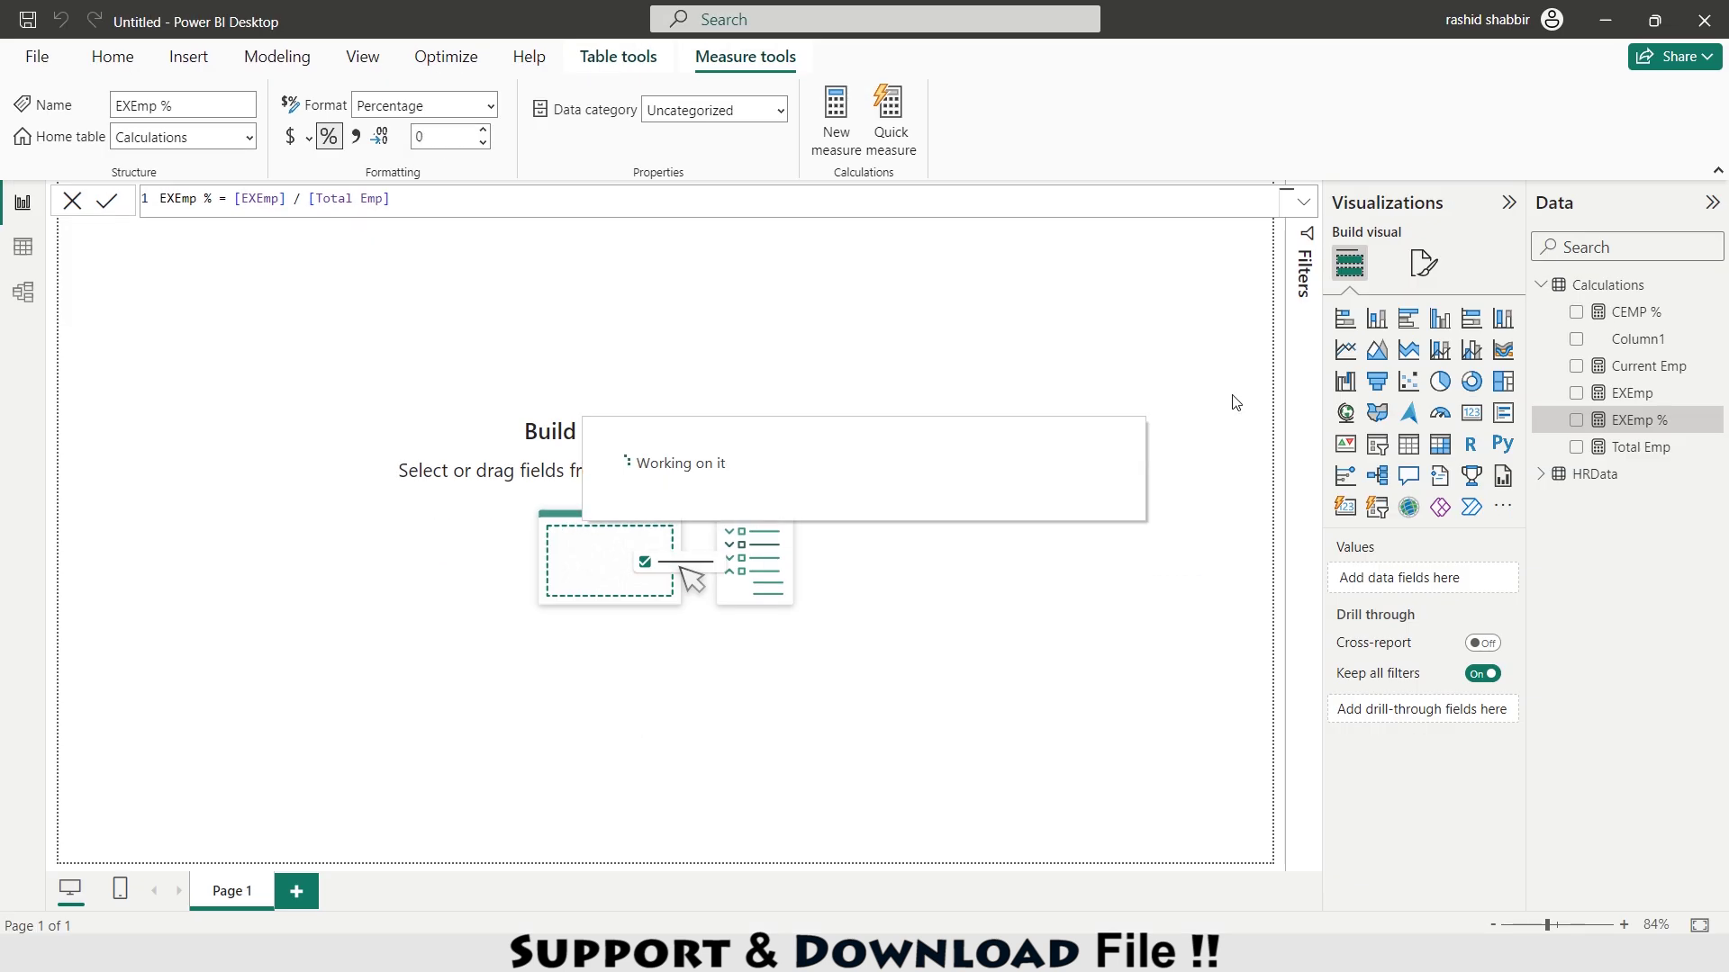
pyautogui.click(1639, 317)
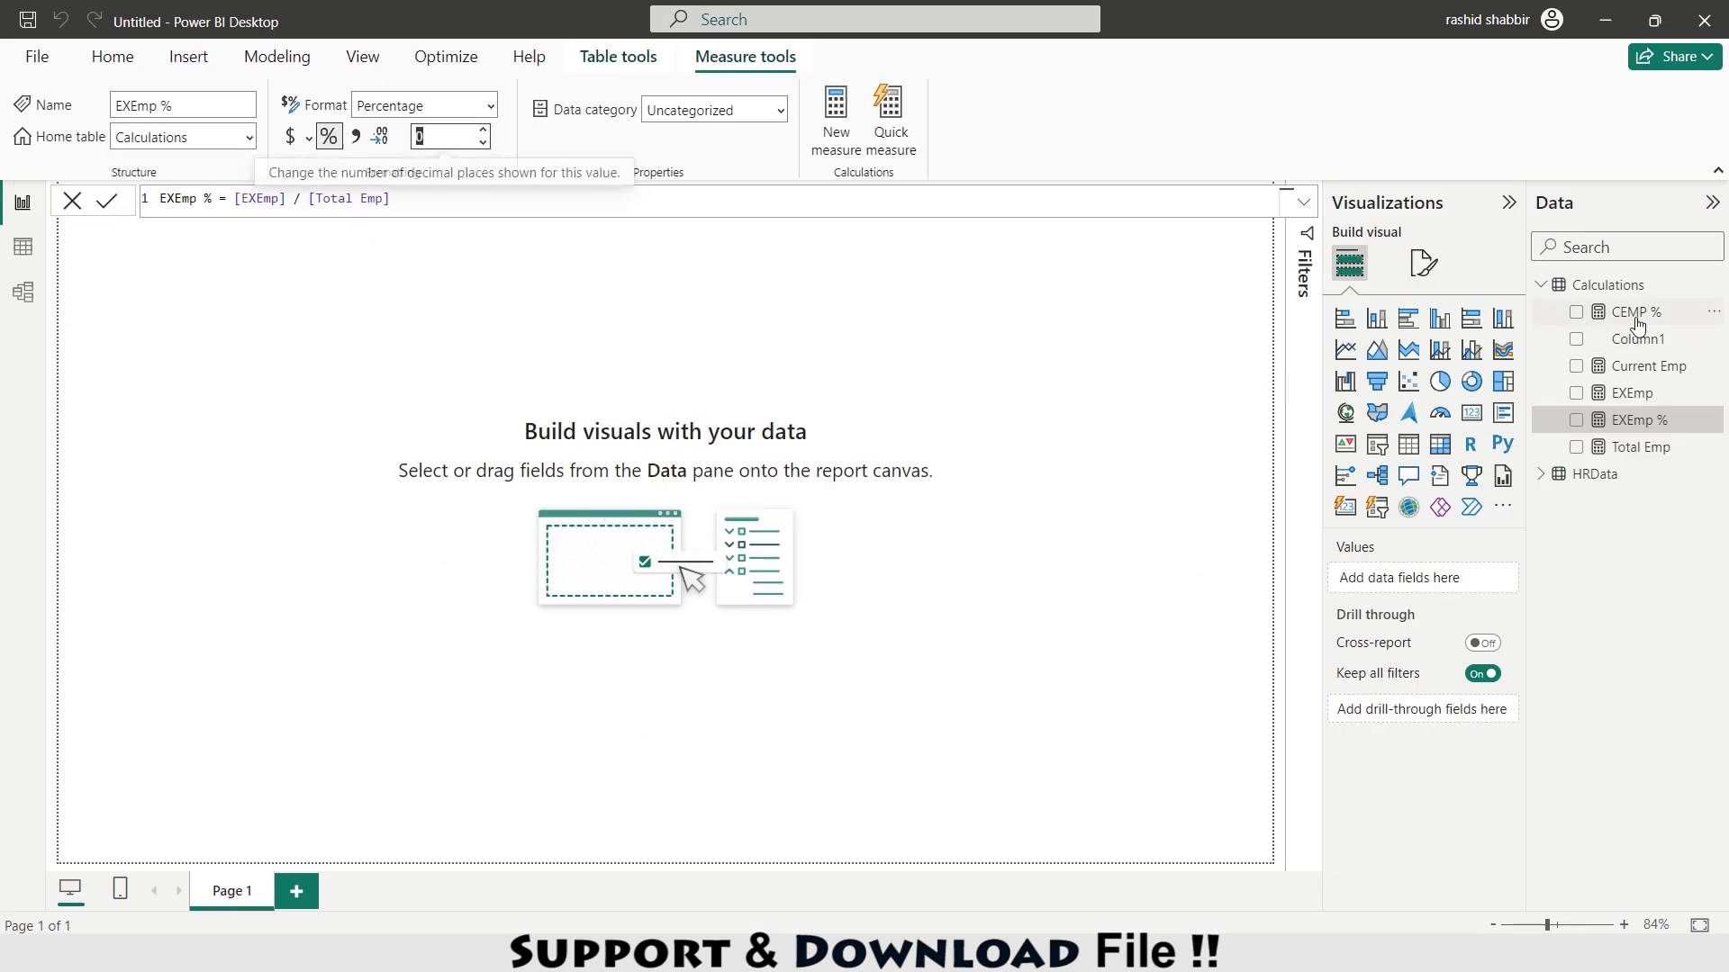
pyautogui.click(327, 140)
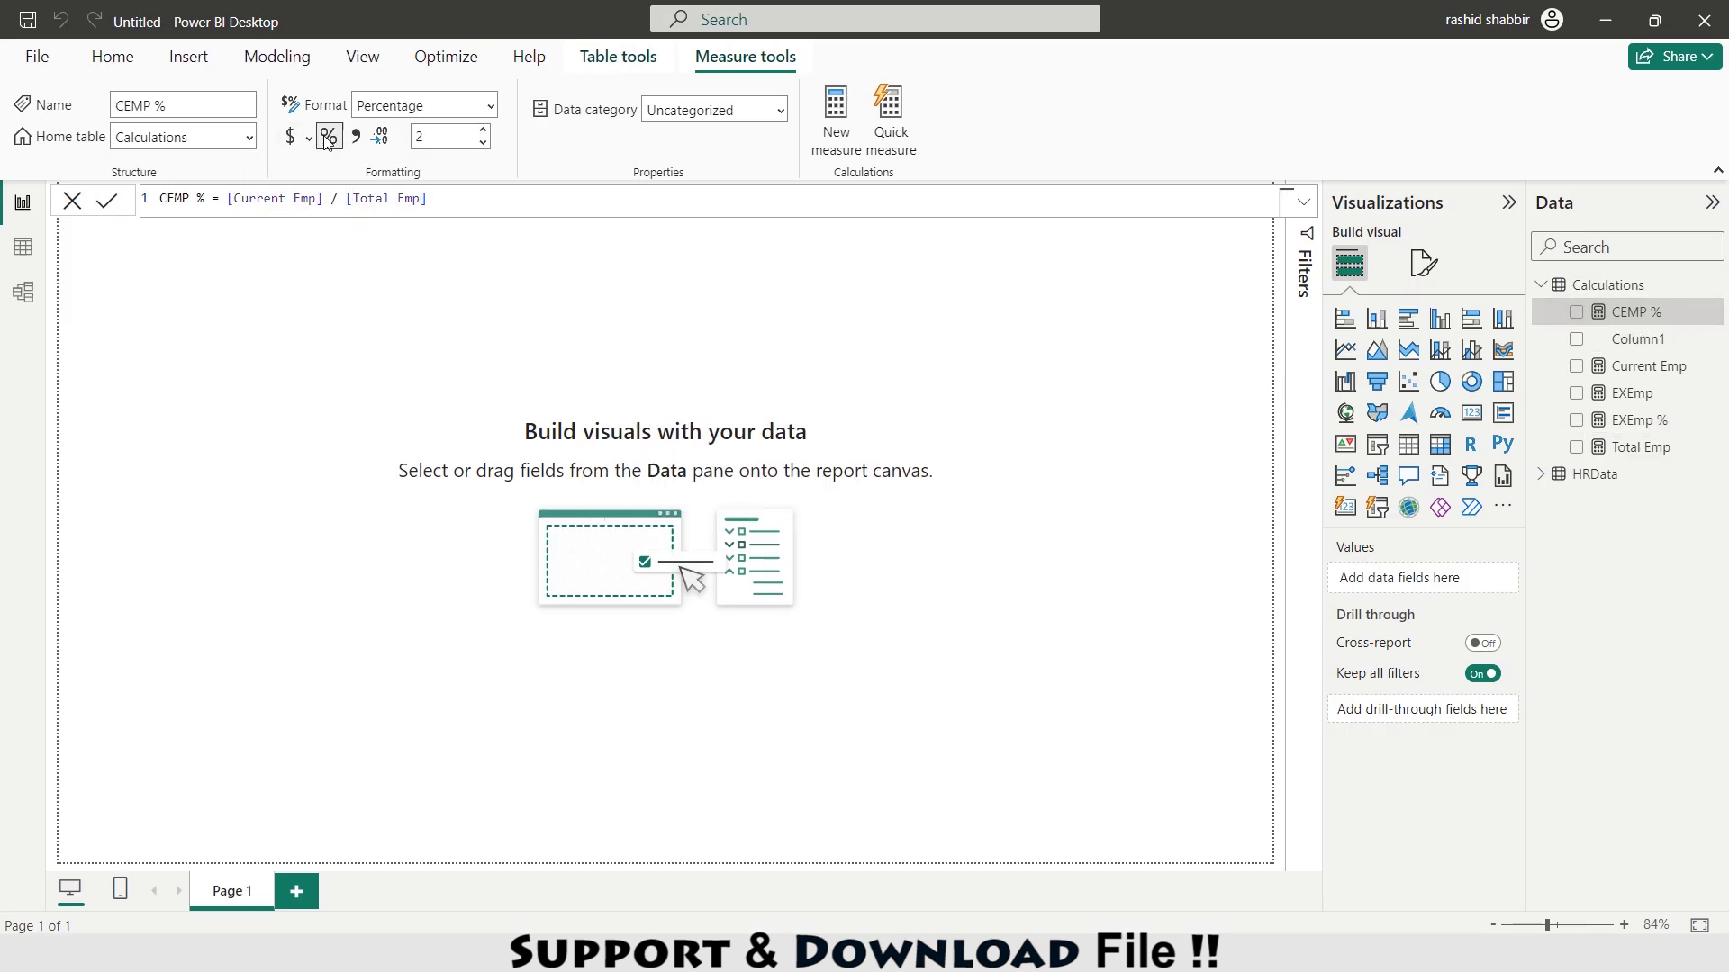
pyautogui.click(419, 136)
pyautogui.write('0')
pyautogui.press('Return')
pyautogui.click(1714, 286)
# Write a Male measure that filters [Total Emp] to Gender "Male" using CALCULATE
pyautogui.click(1517, 335)
pyautogui.write('Male calcu')
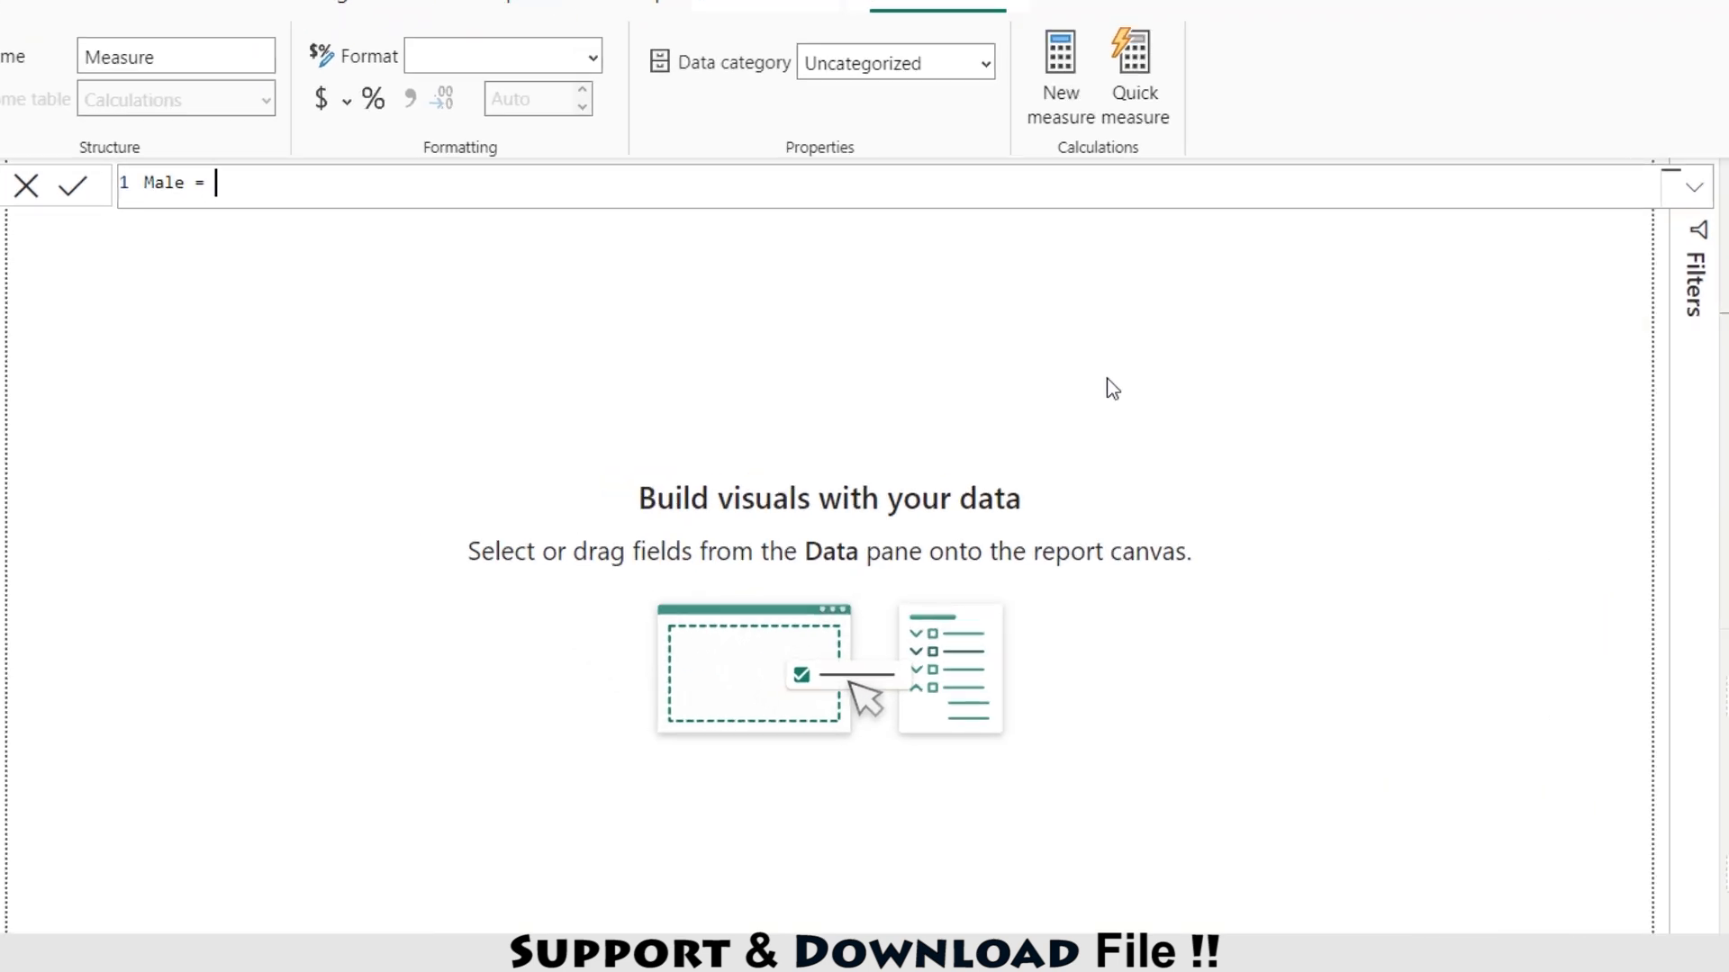
pyautogui.press('Tab')
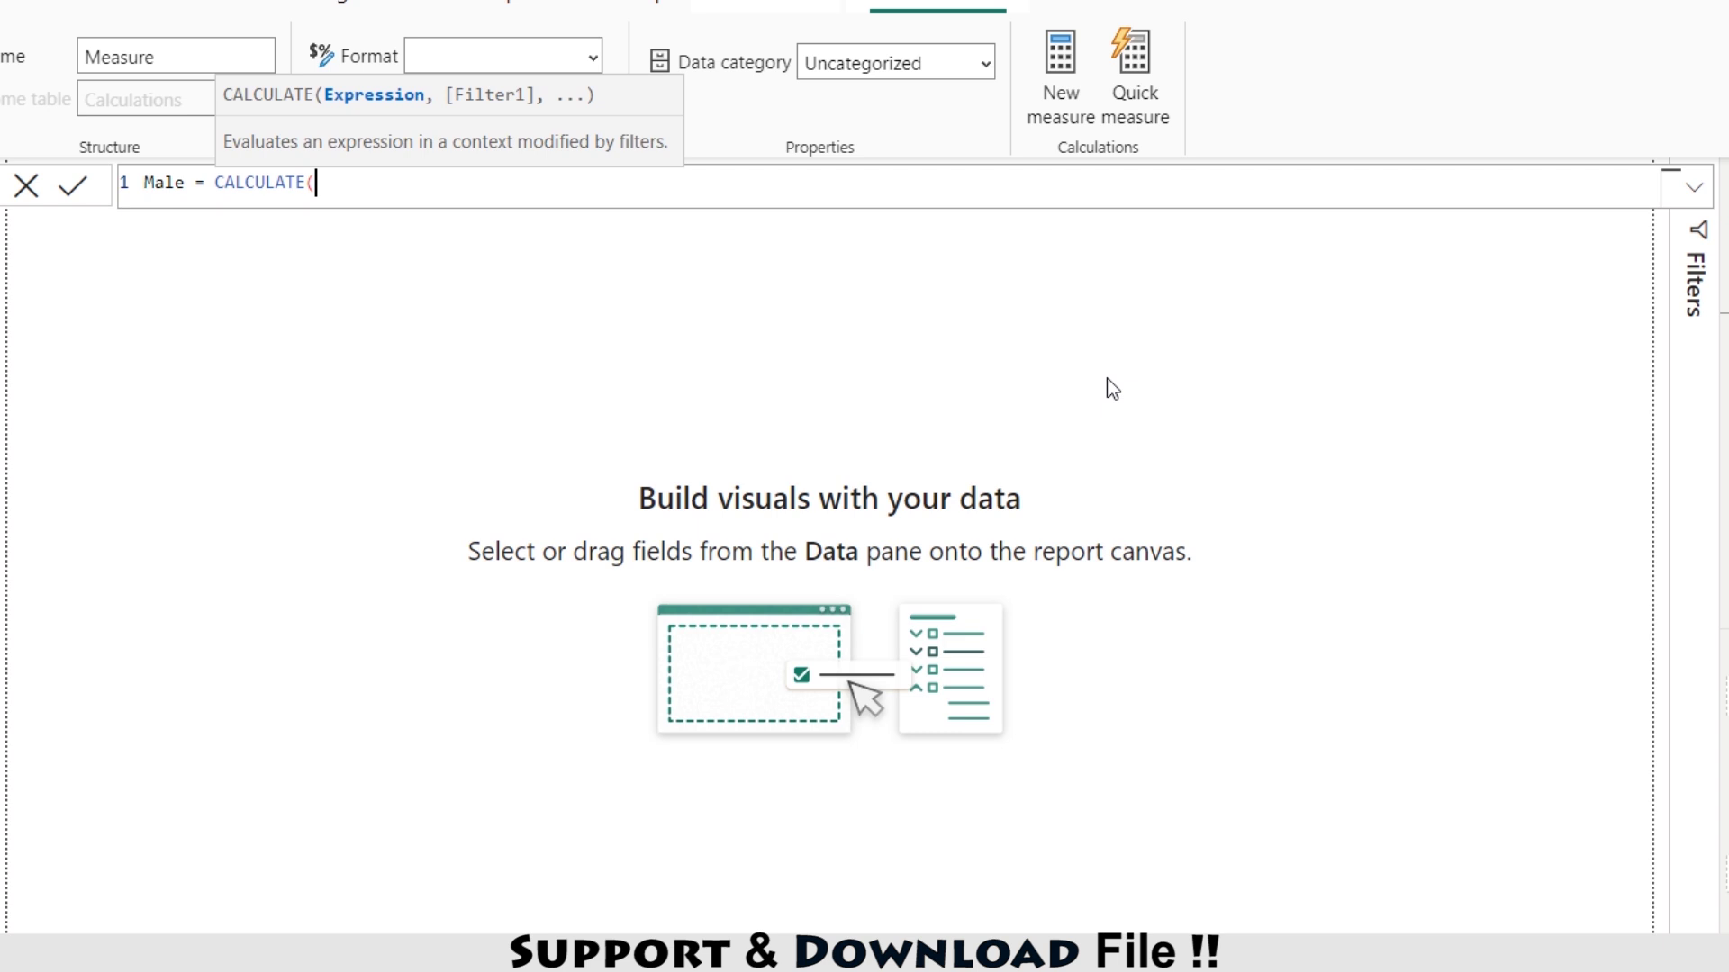
pyautogui.write('[to')
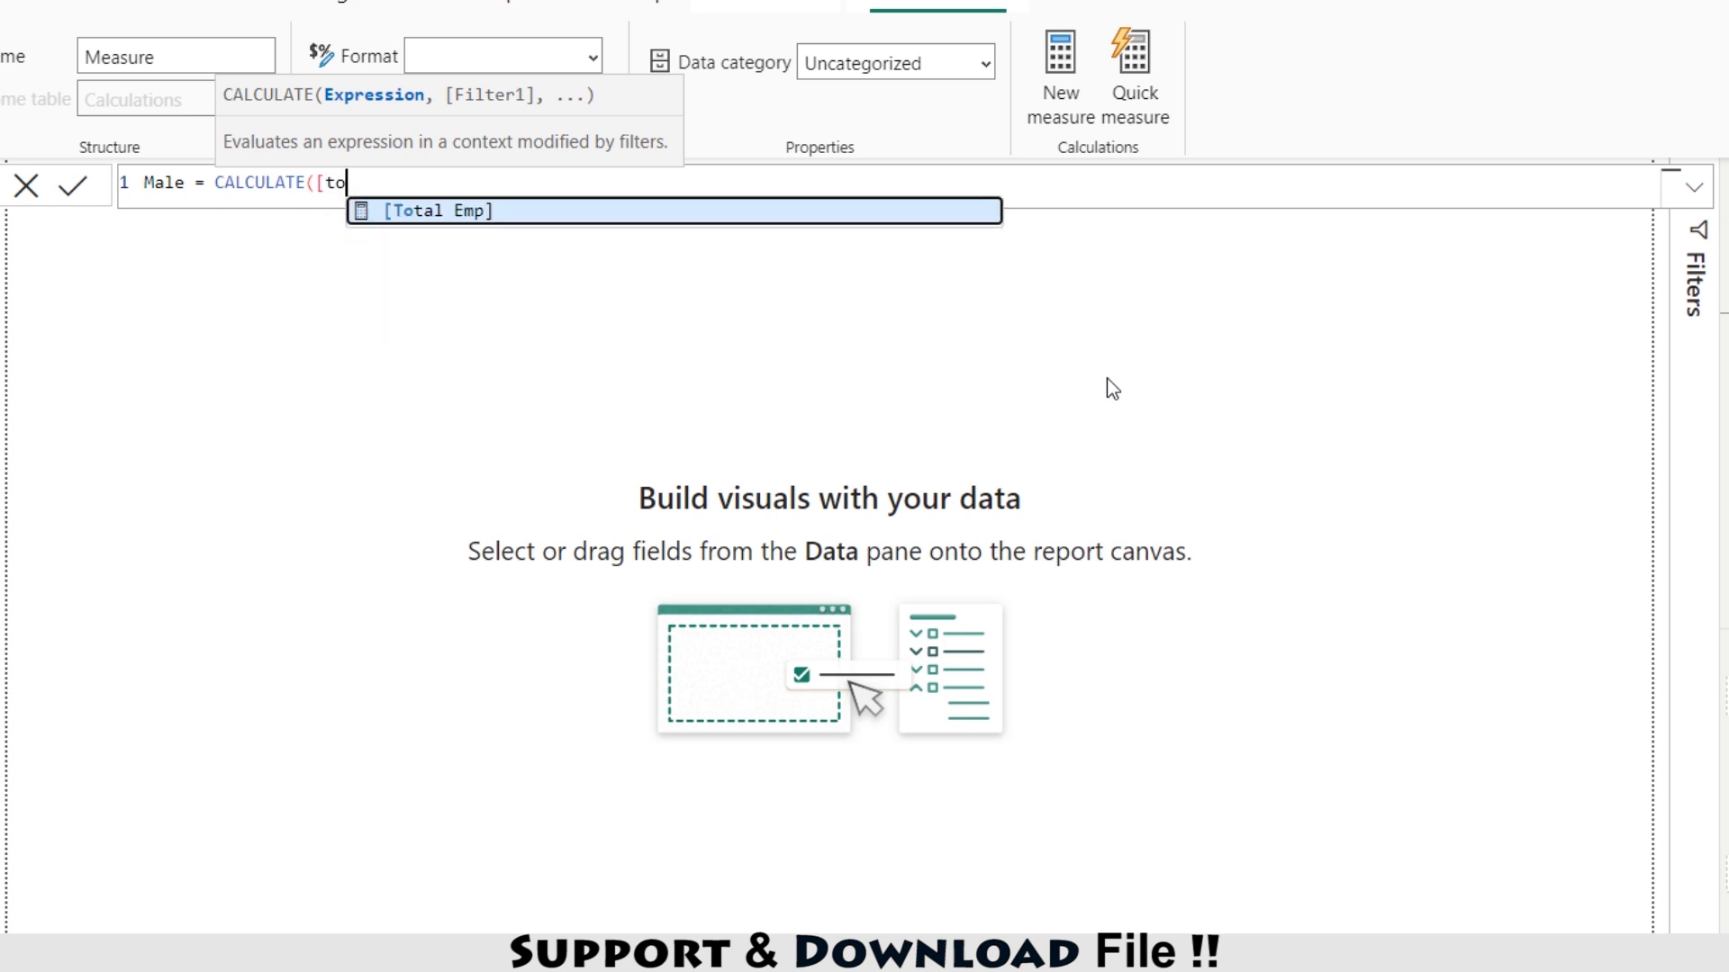
pyautogui.press('Tab')
pyautogui.write(',')
pyautogui.hotkey('shift', 'Return')
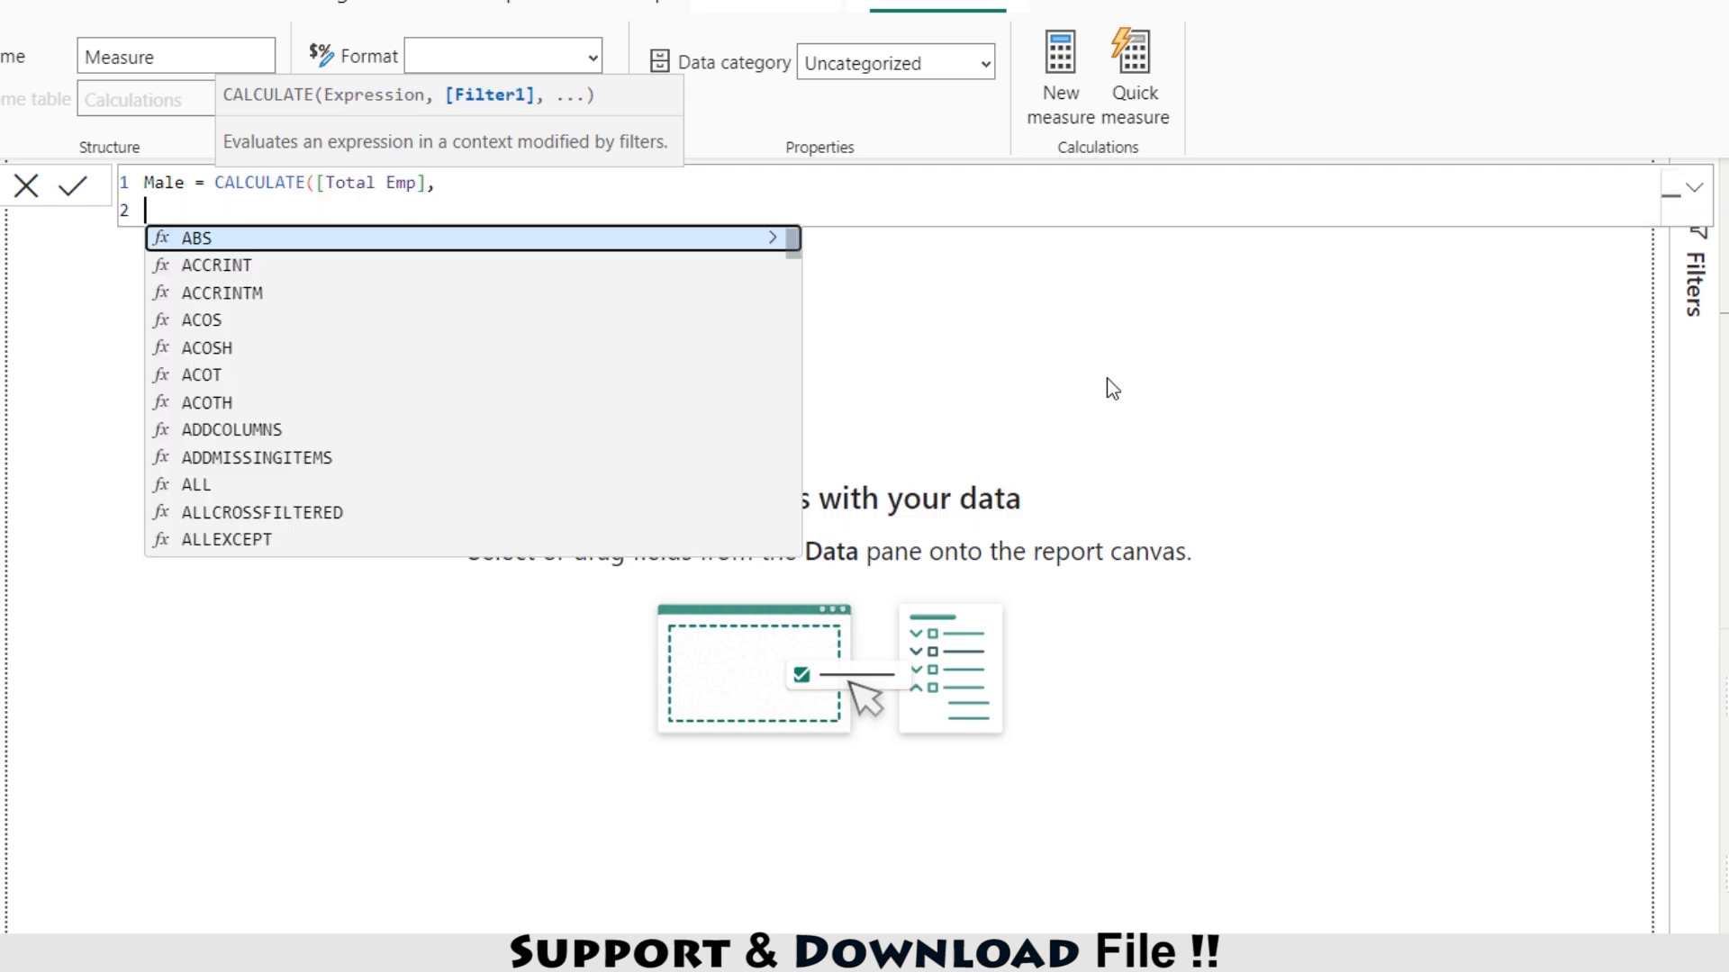
pyautogui.write('HRData')
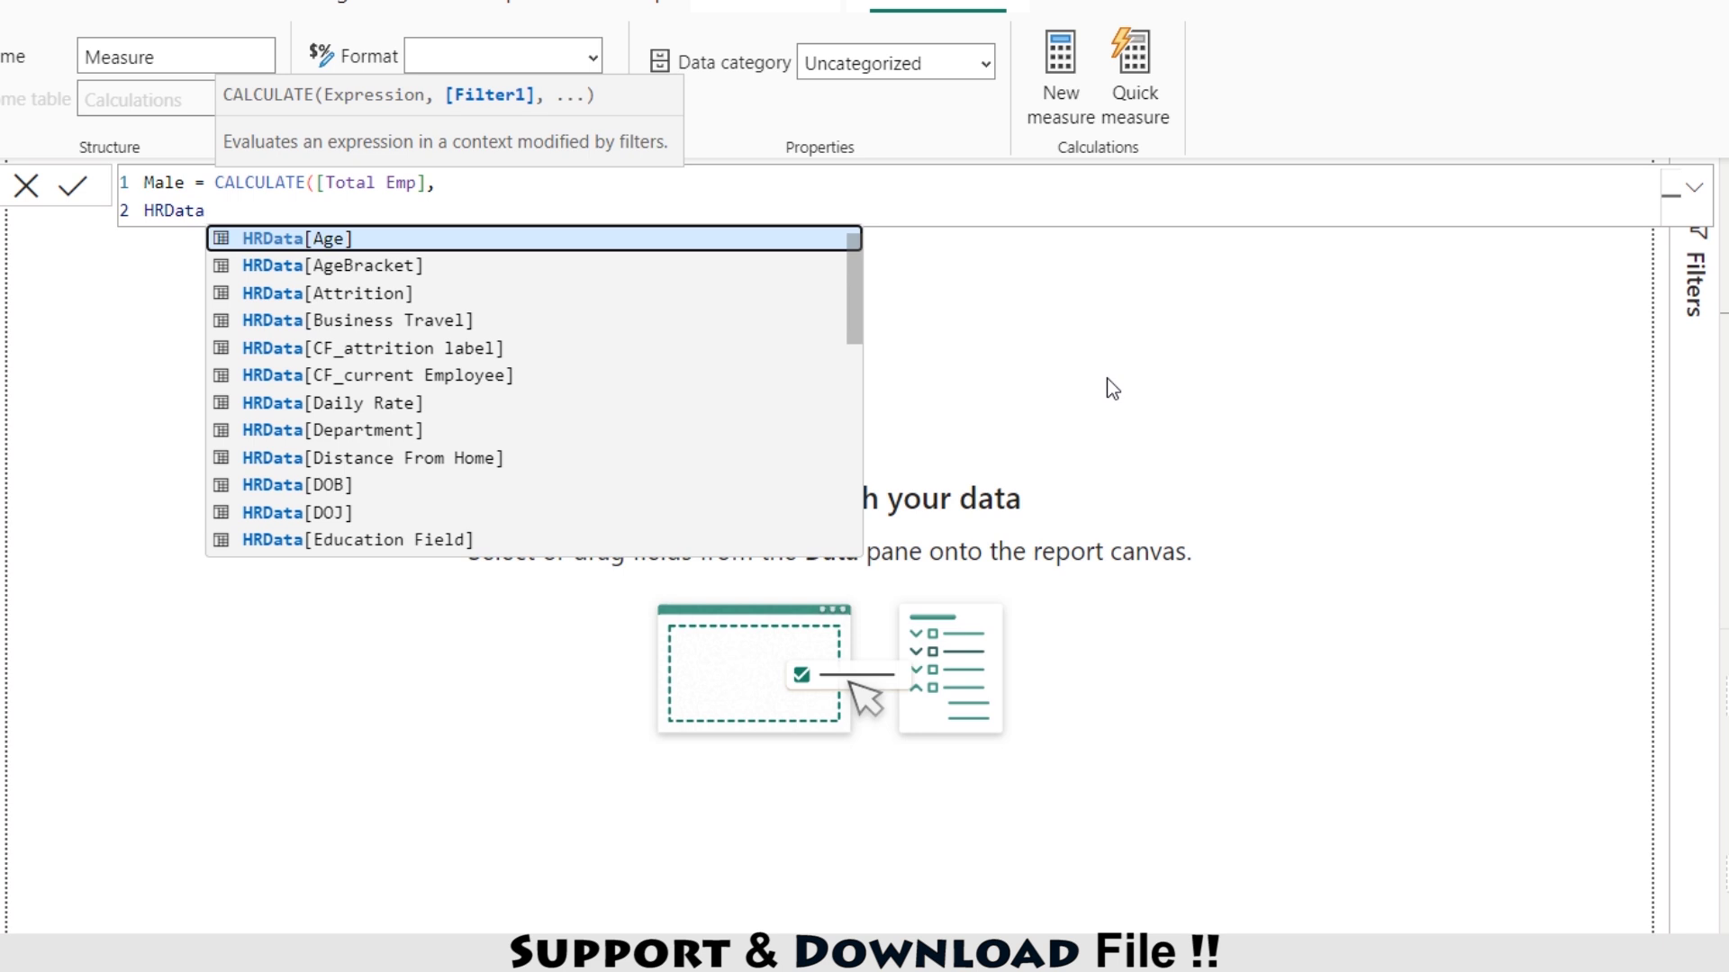
pyautogui.write('[Gen')
pyautogui.press('Tab')
pyautogui.write('= "Male"')
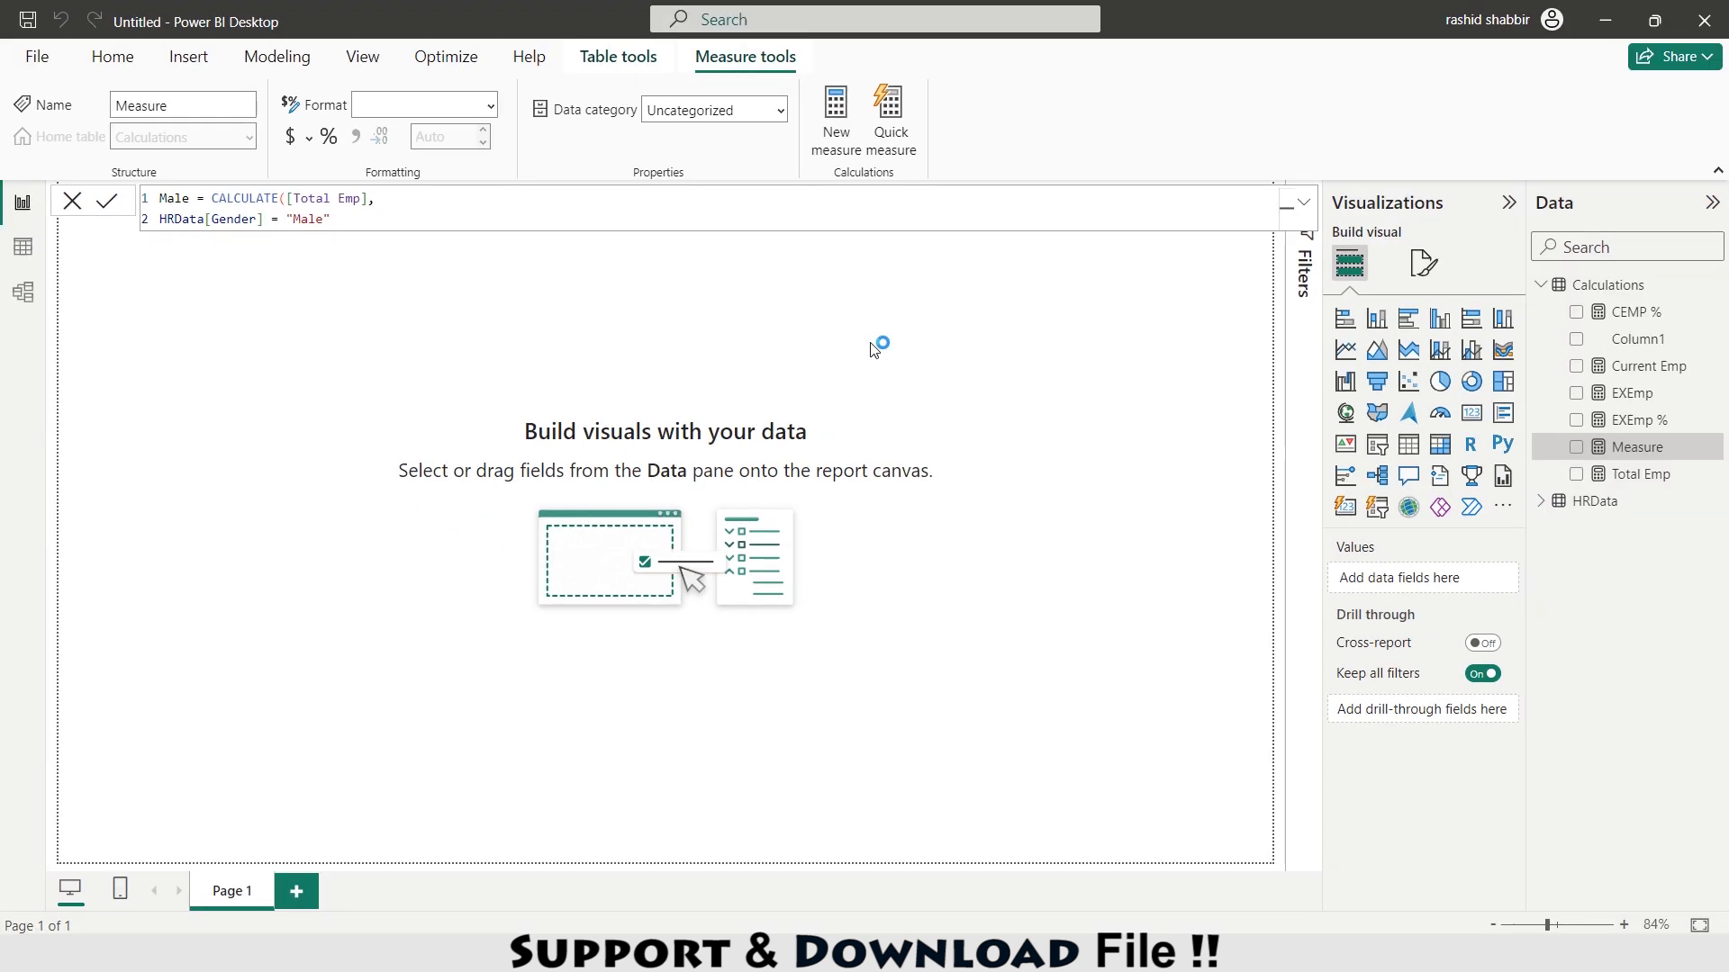
pyautogui.write(')')
pyautogui.press('Return')
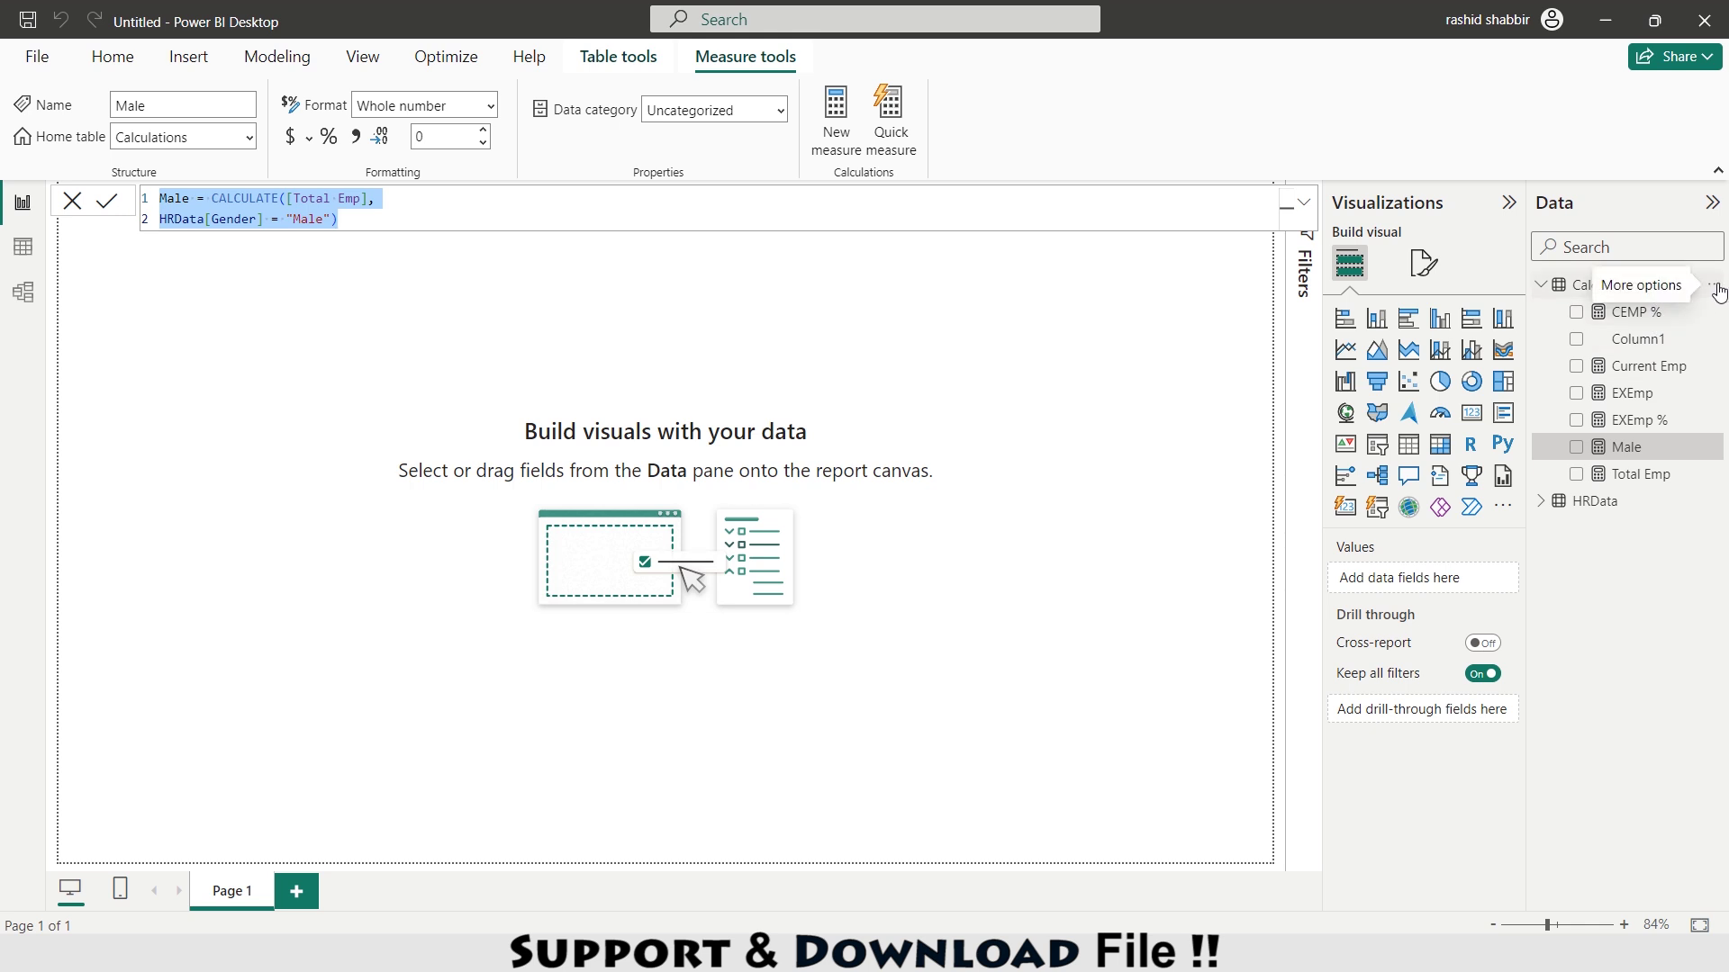
pyautogui.click(1718, 291)
pyautogui.press('Escape')
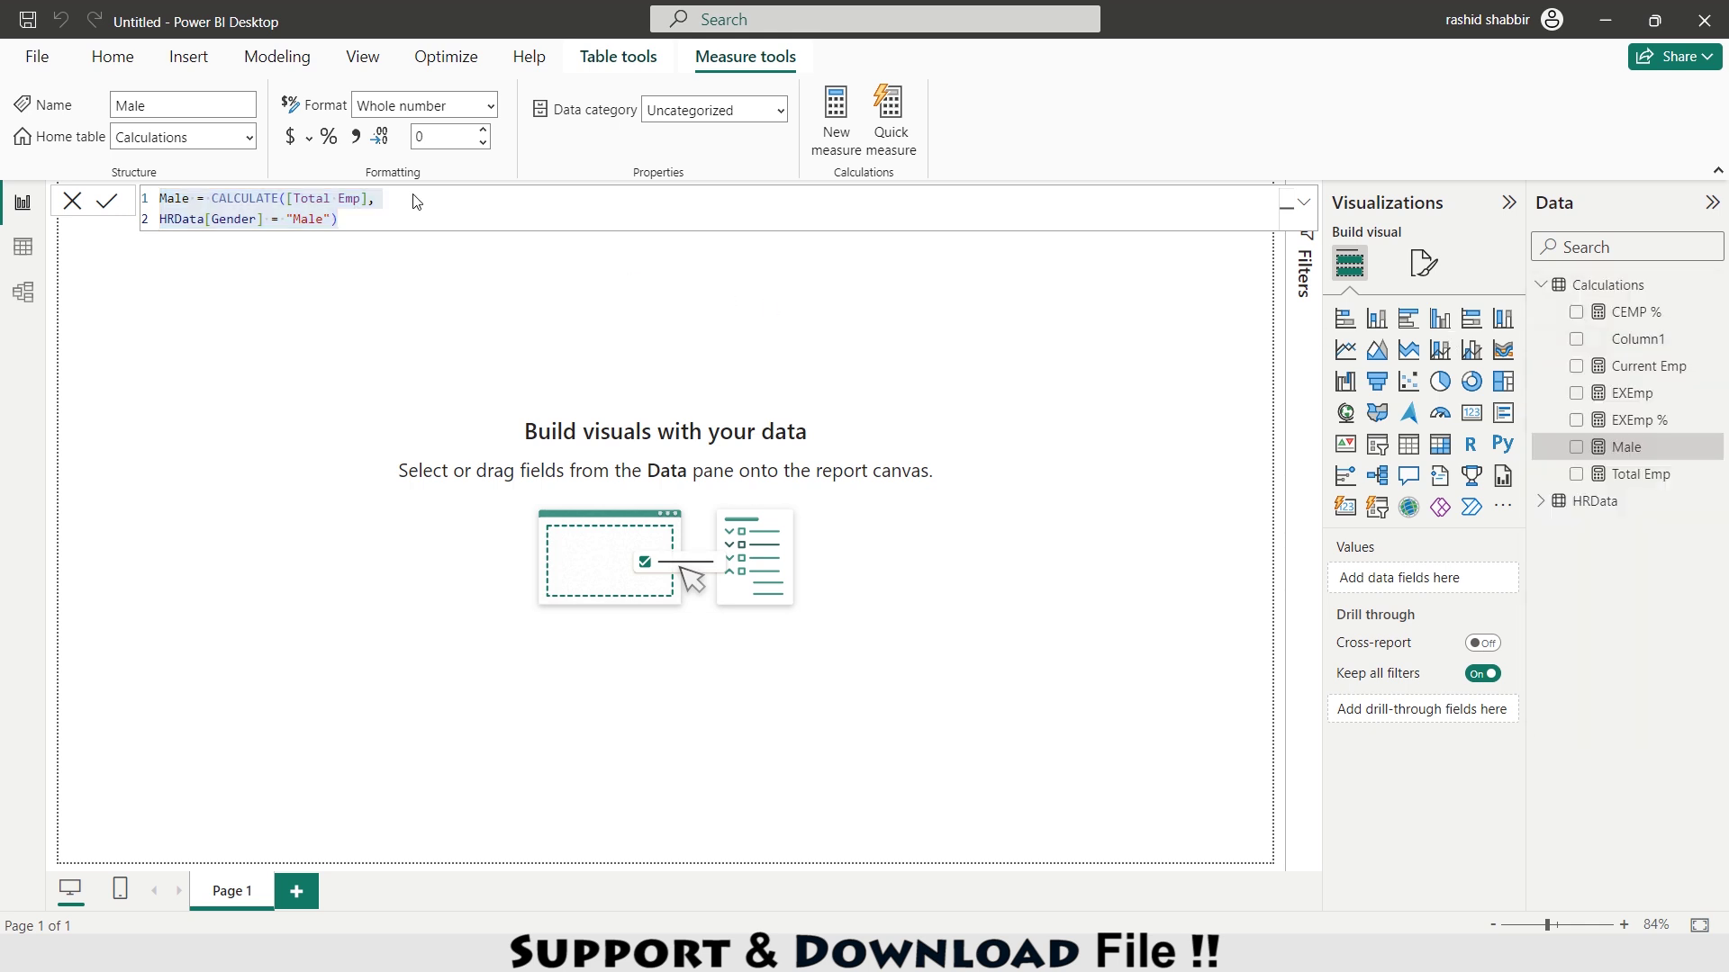